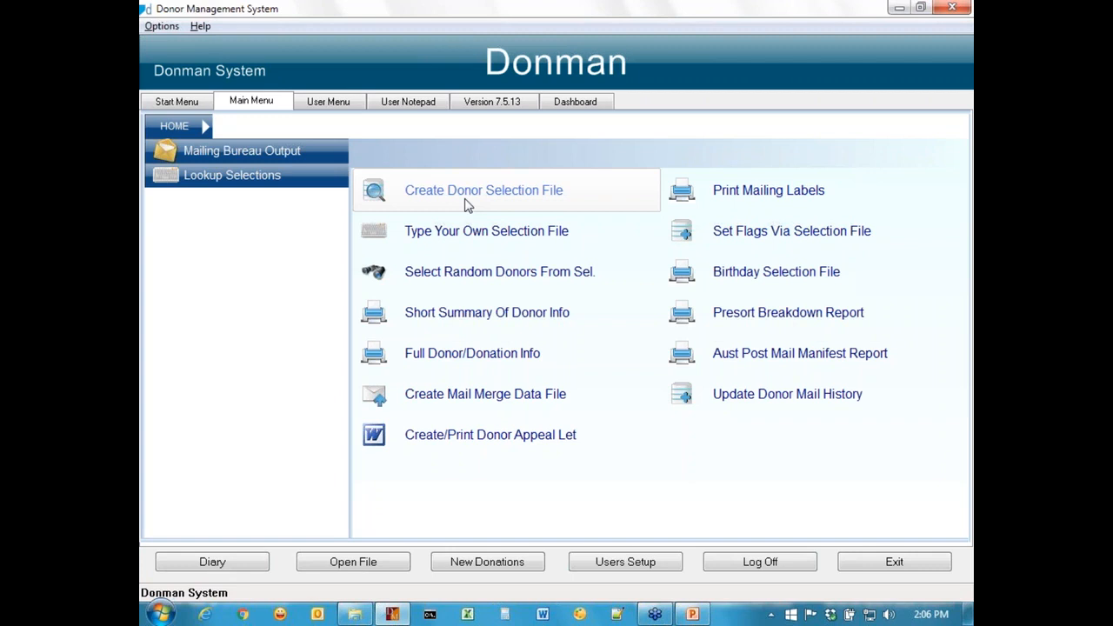
Start creating a donor selection file and decline running several selections in one go.
left_click(466, 205)
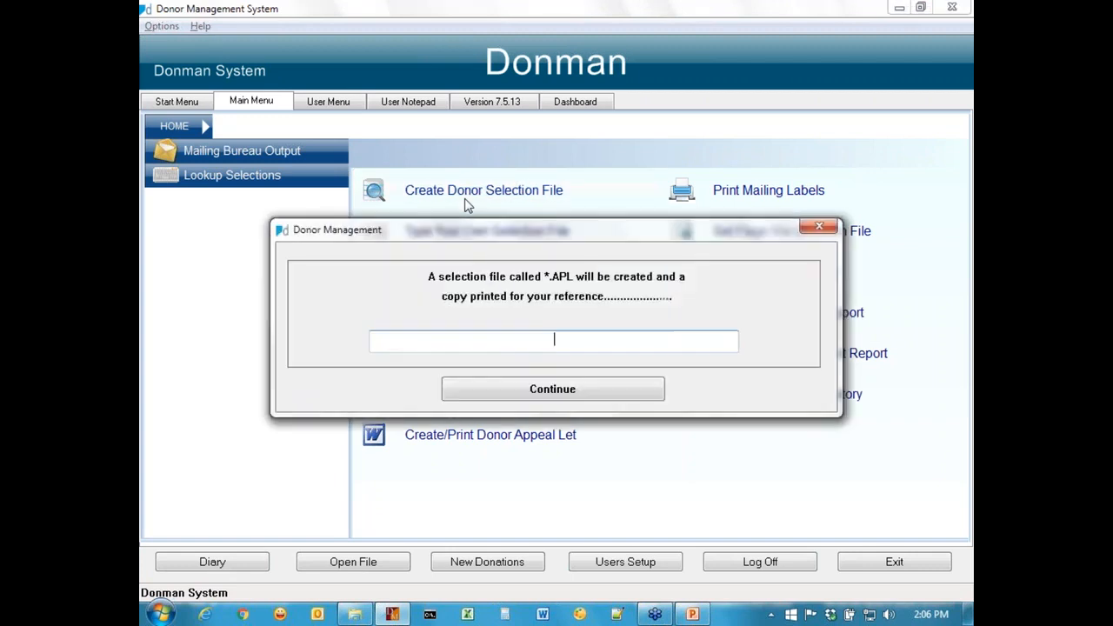
left_click(539, 391)
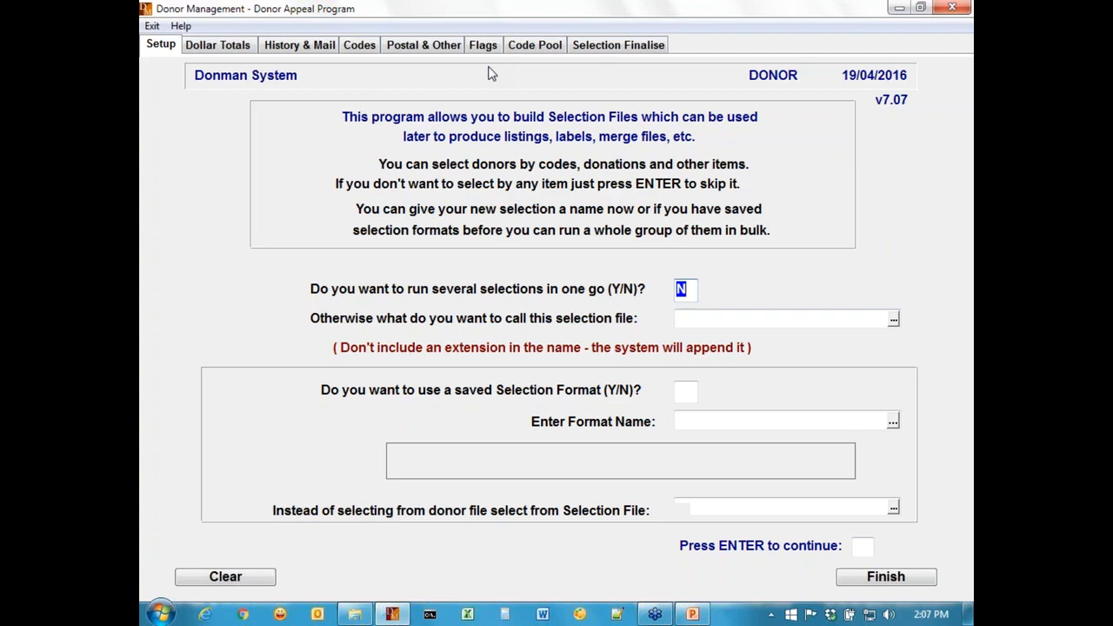
key("Return")
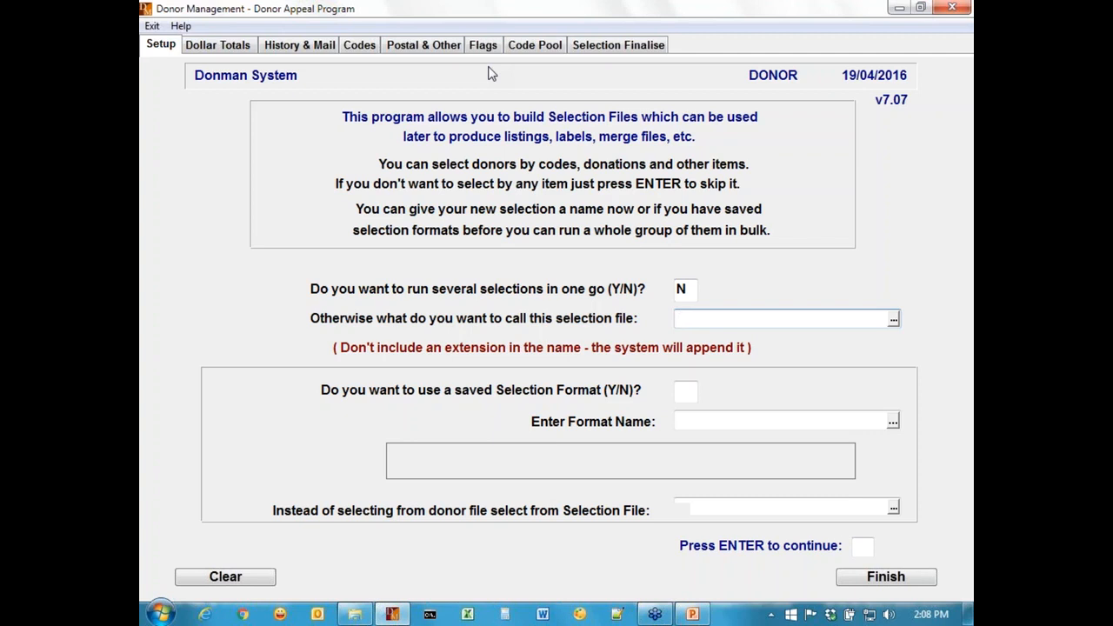
Name the selection file "Test 2" and skip using a saved selection format.
type("test 2")
key("Return")
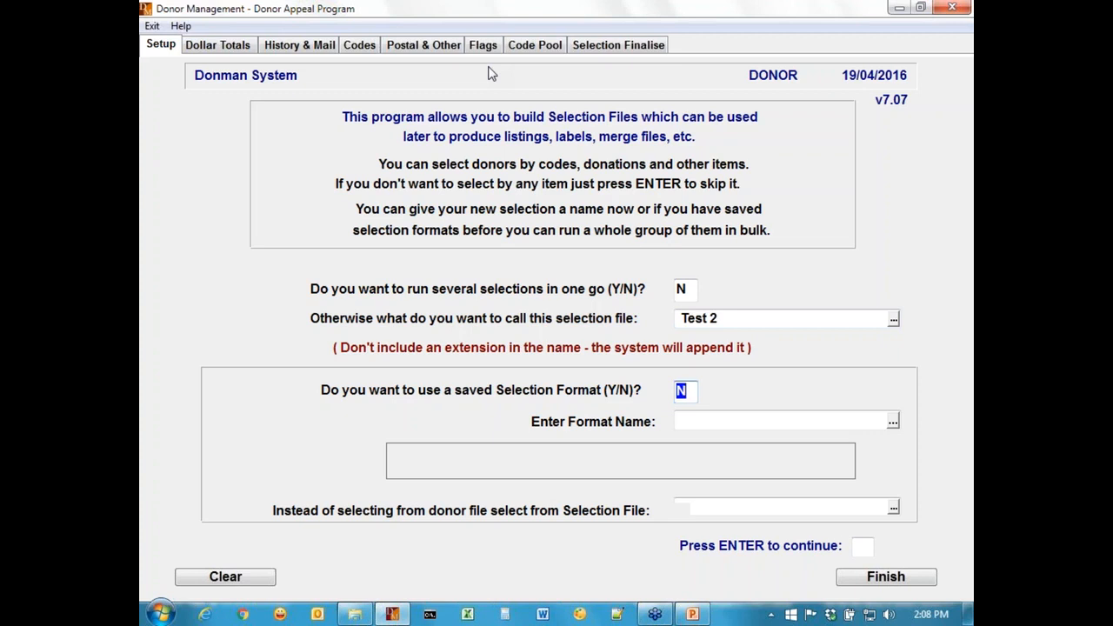
key("Return")
key("Return")
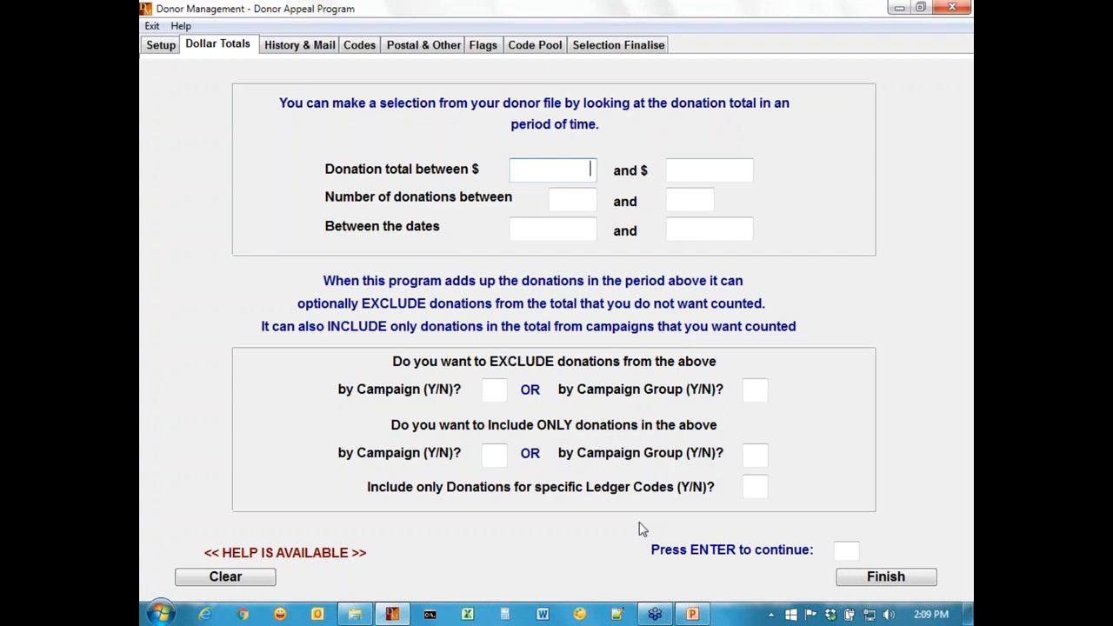
Set the minimum donation total to $100 and the minimum number of donations to 2, leaving the other totals blank.
type("100")
key("Return")
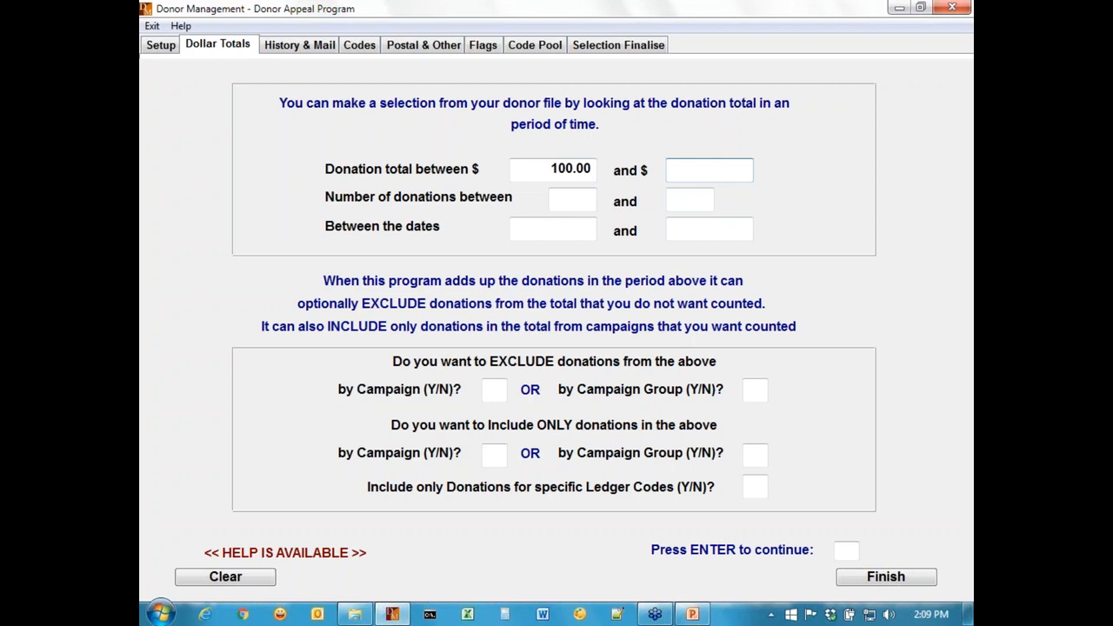
left_click(591, 198)
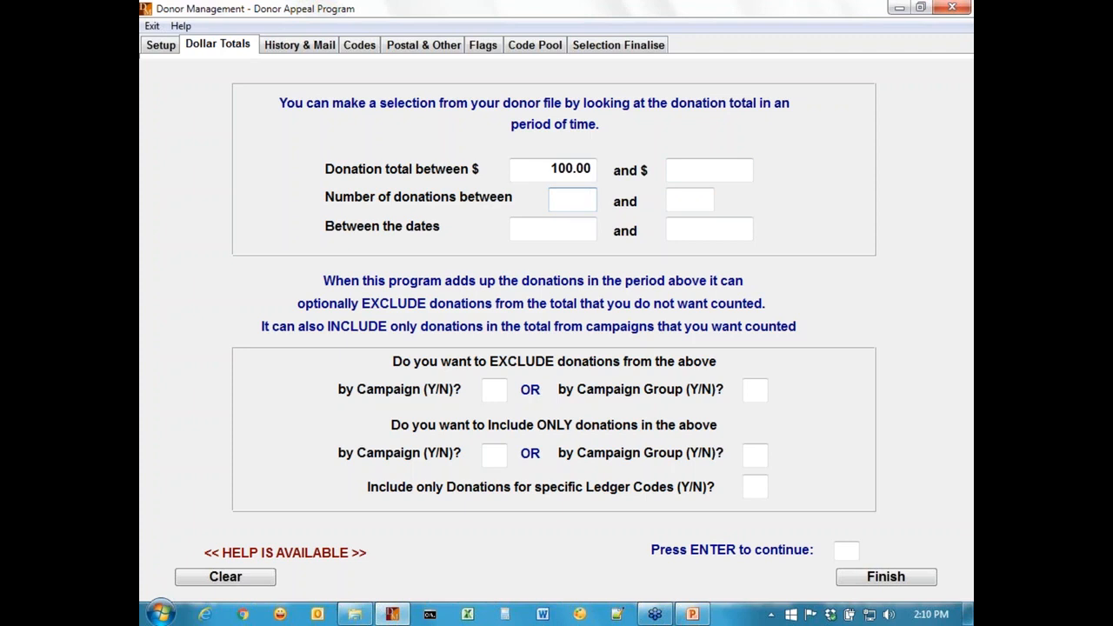
type("2")
key("Return")
key("Return")
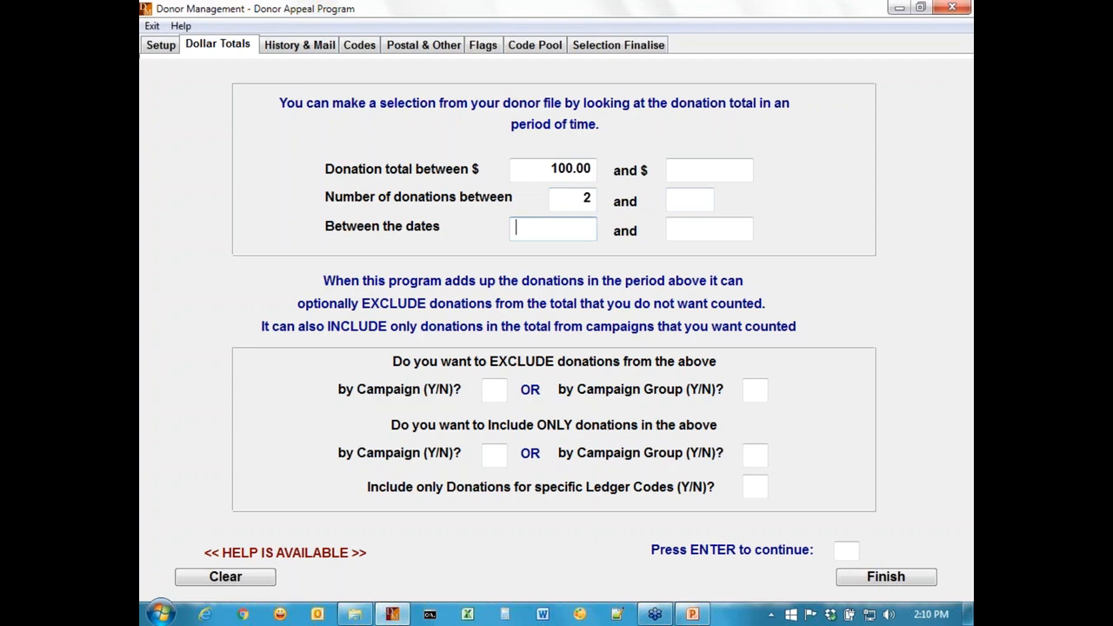
key("Return")
key("Return")
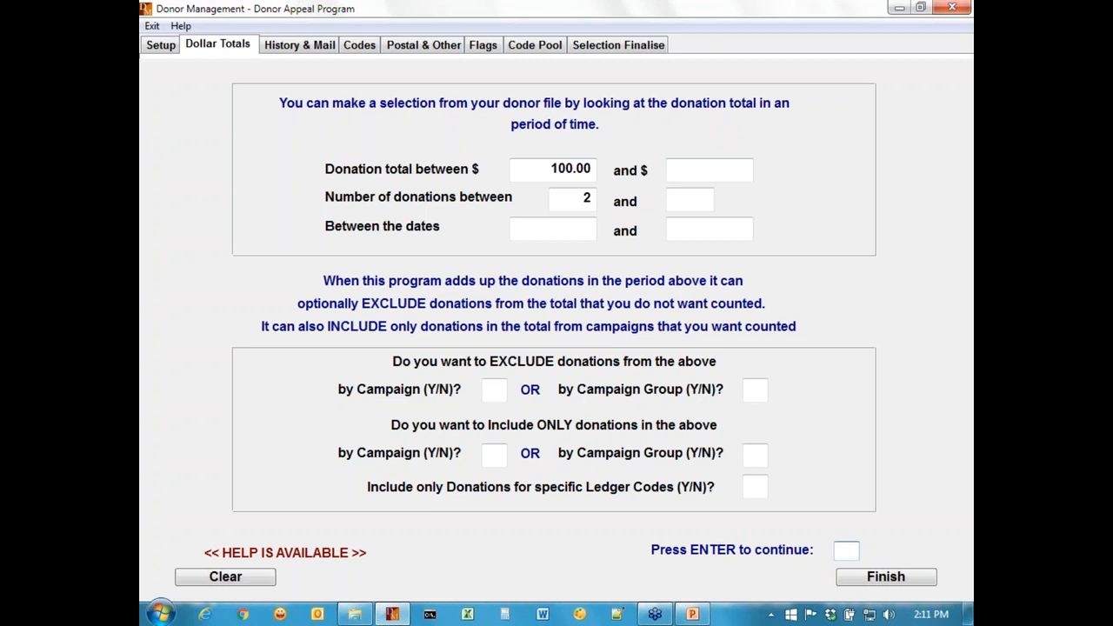
key("Return")
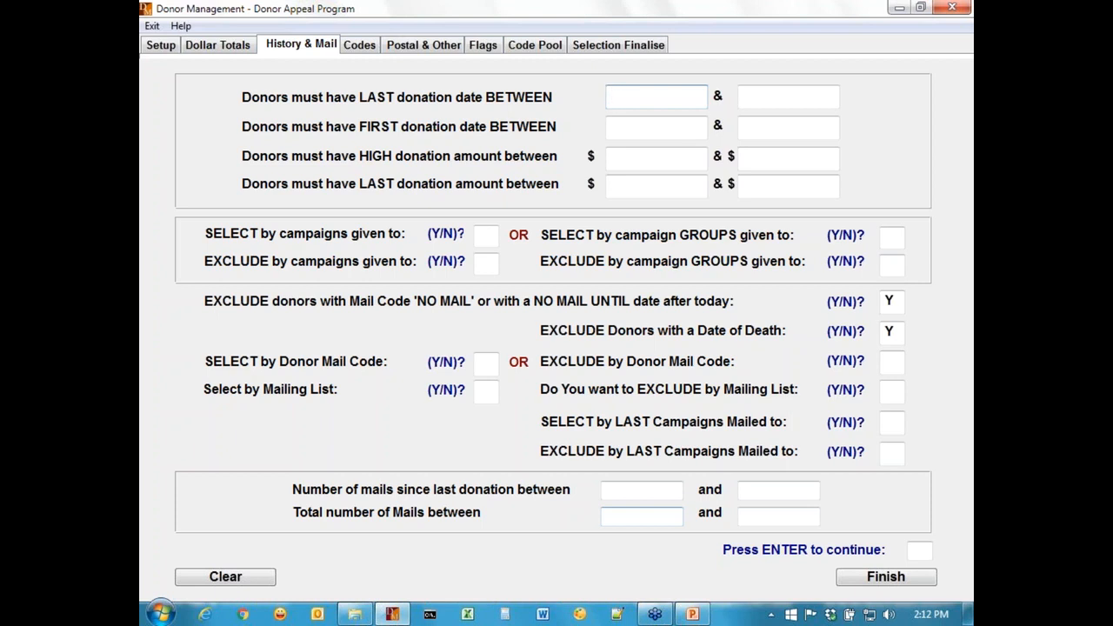
Enter 31/12/2014 as the latest last-donation date and glance back at the dollar totals.
key("Return")
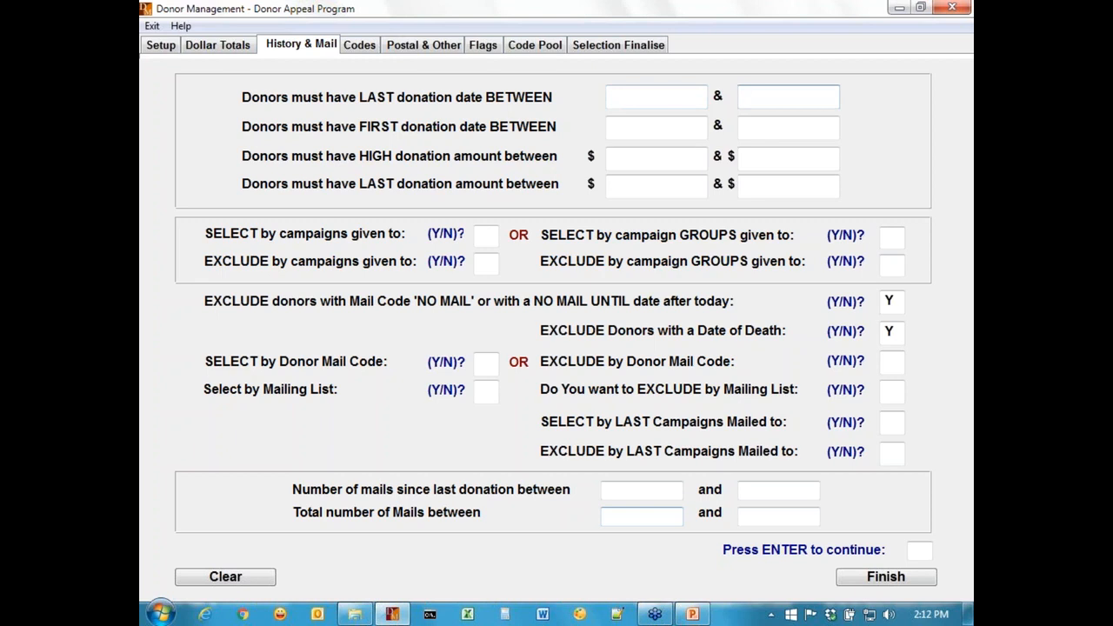
type("31/12/2014")
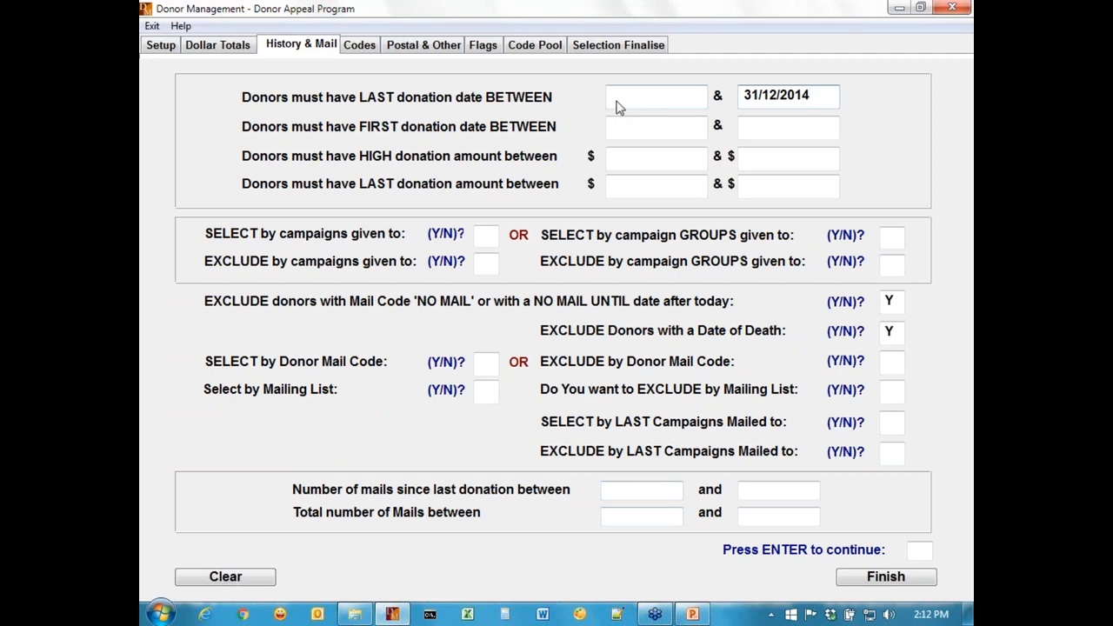
left_click(231, 53)
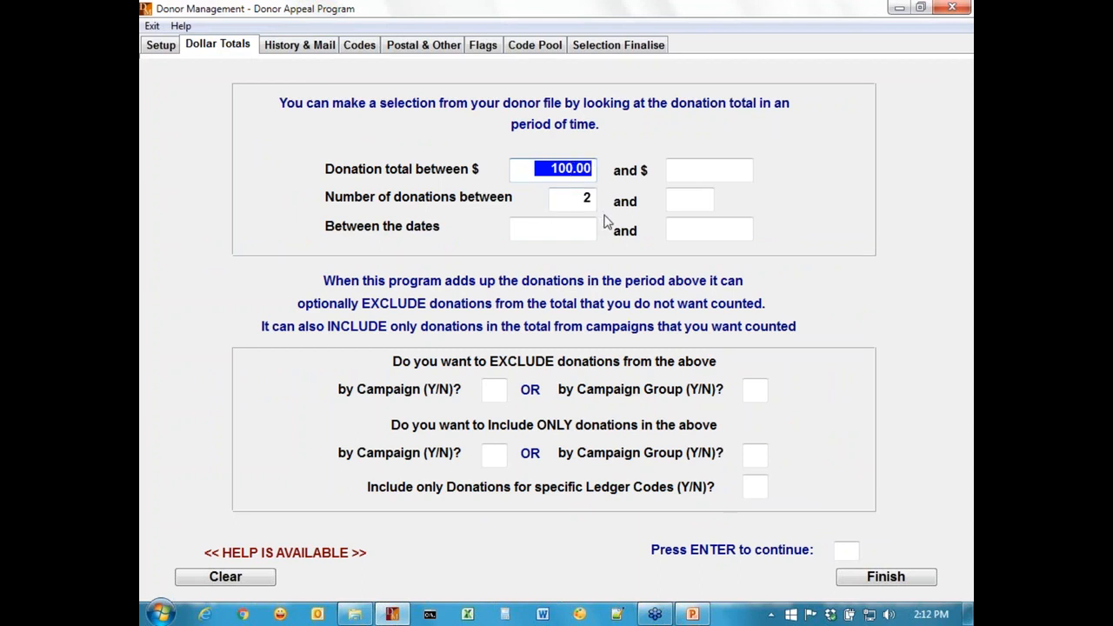
left_click(309, 47)
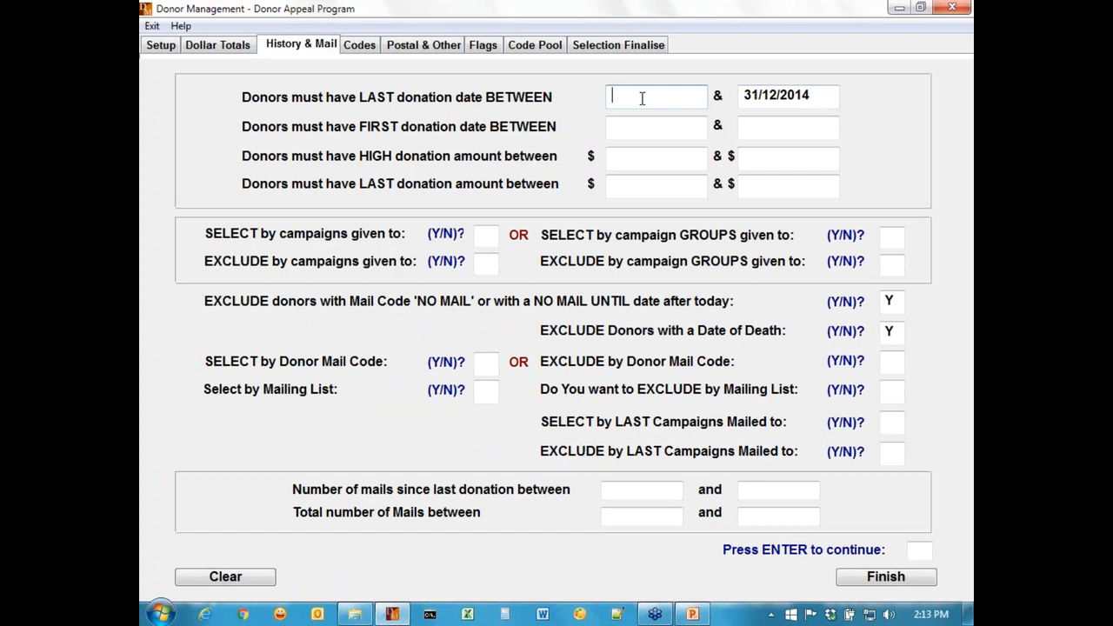
Enter 01/01/1900 as the earliest last-donation date, then delete it again.
type("01/01/1900")
key("Return")
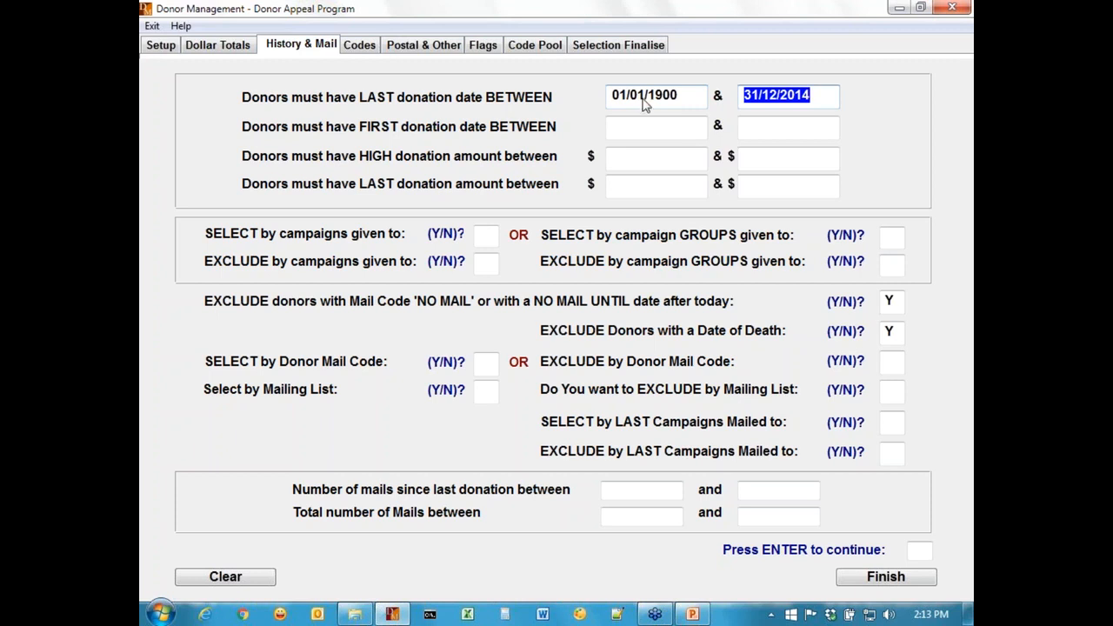
left_click(680, 95)
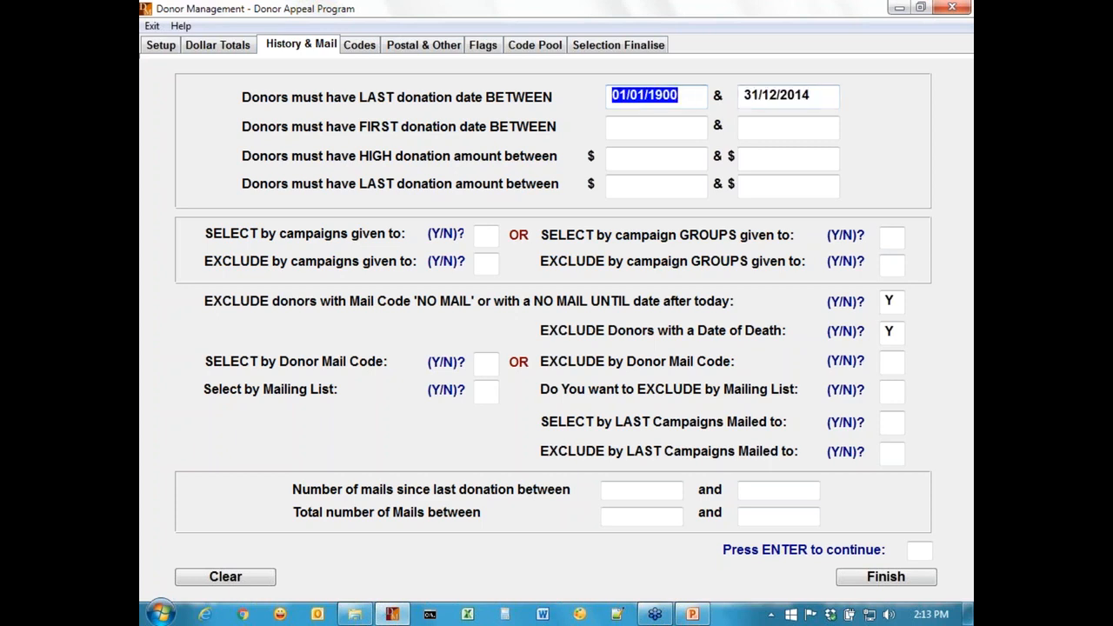
key("Delete")
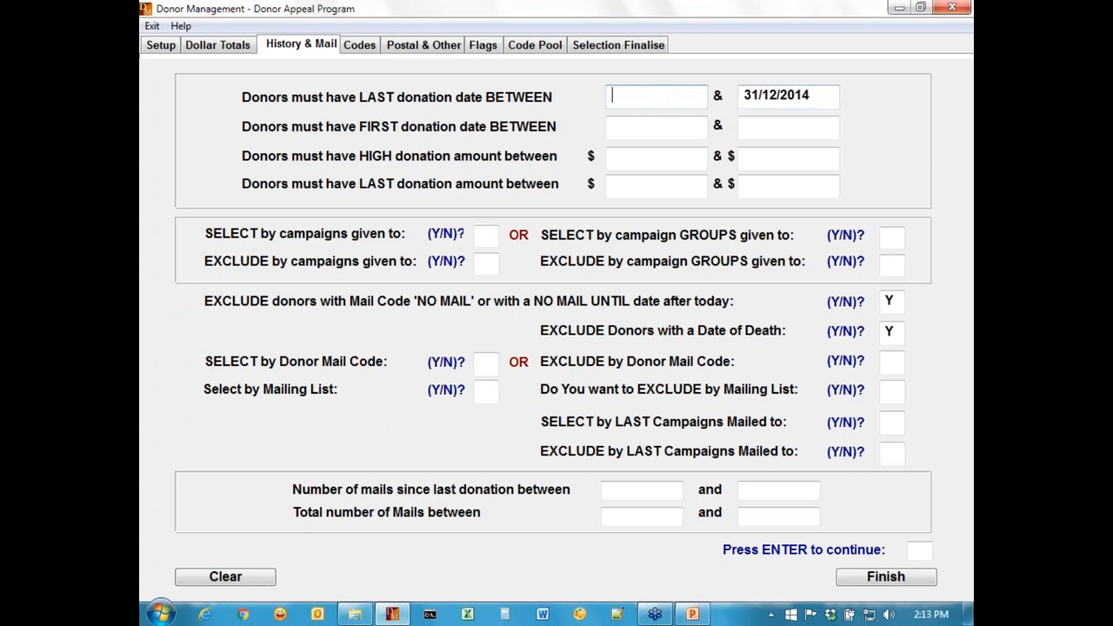
Replace the latest last-donation date with 01/01/1900, then clear that field.
left_click(817, 100)
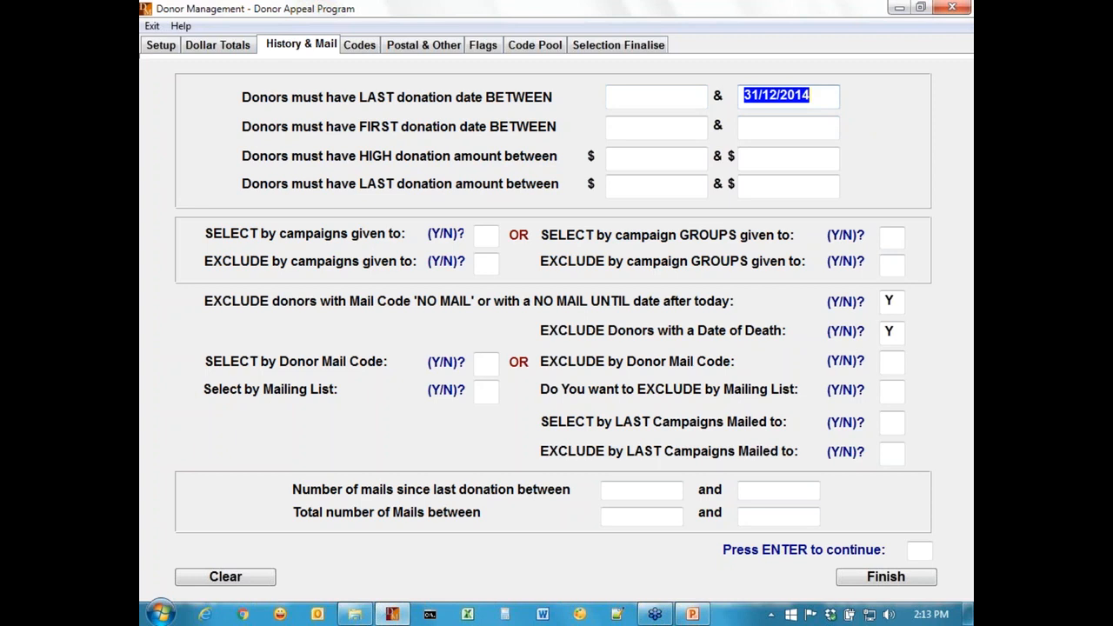
type("01011900")
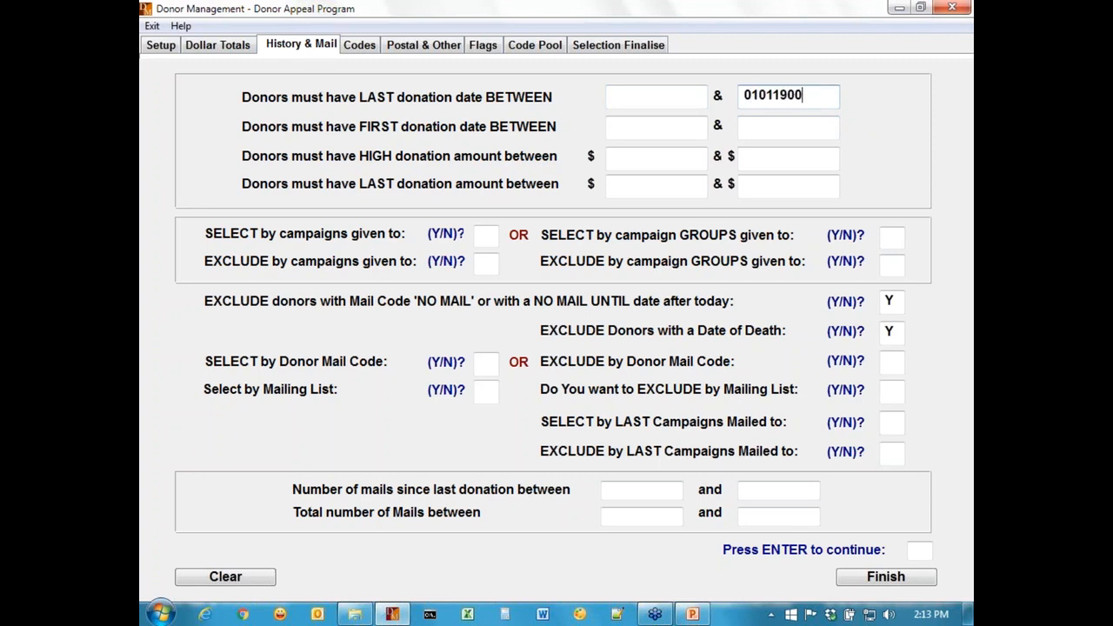
key("Return")
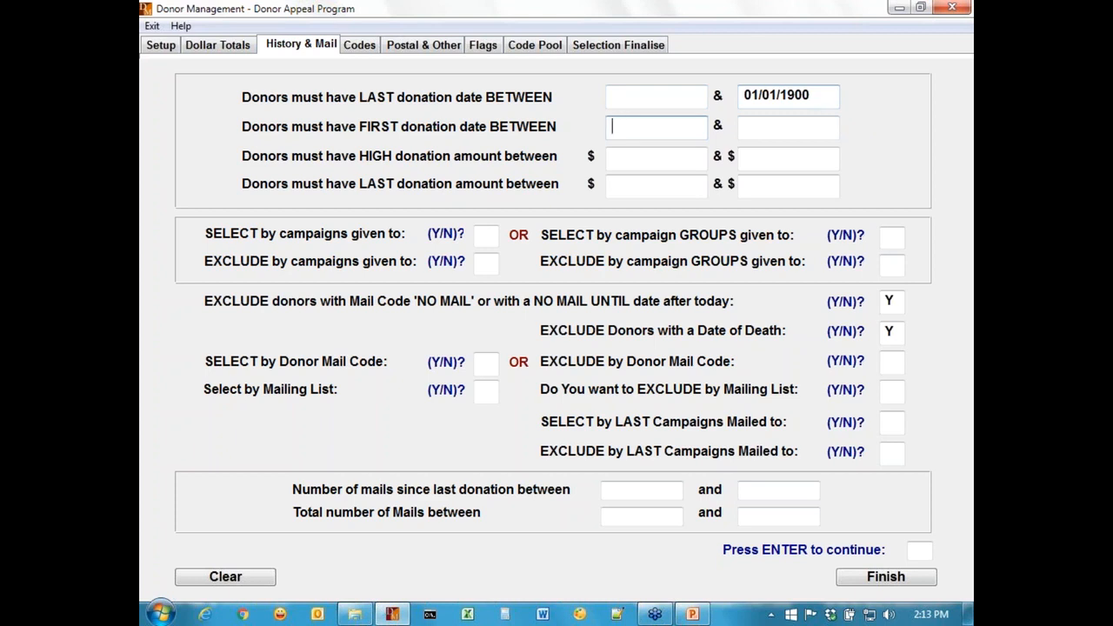
key("shift+Tab")
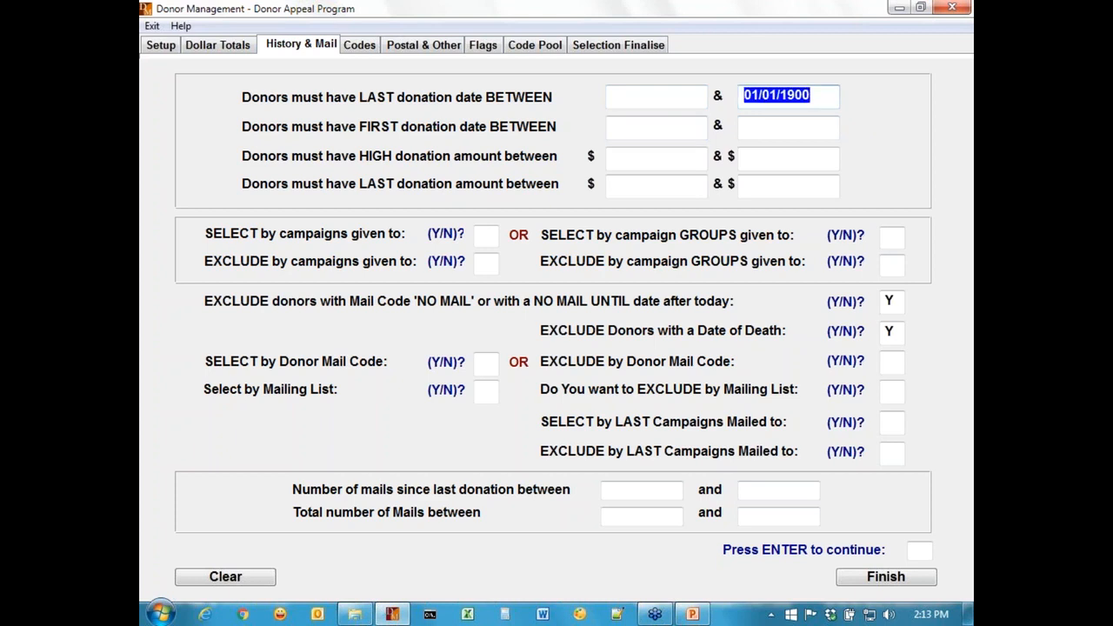
key("BackSpace")
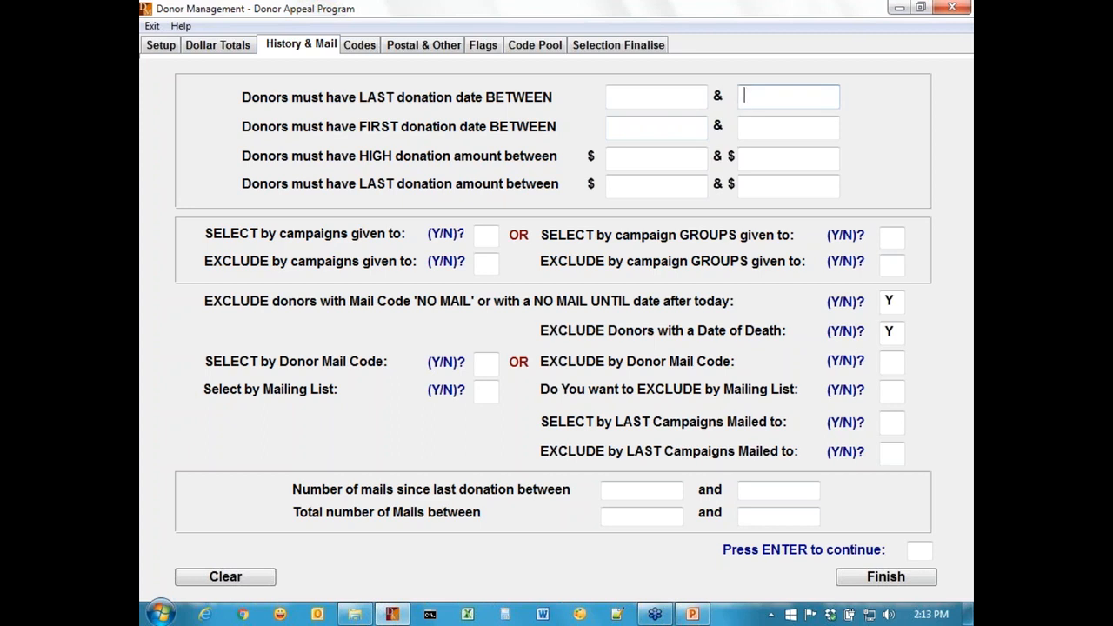
Set the earliest last-donation date to 01/01/2015.
left_click(635, 104)
type("0101")
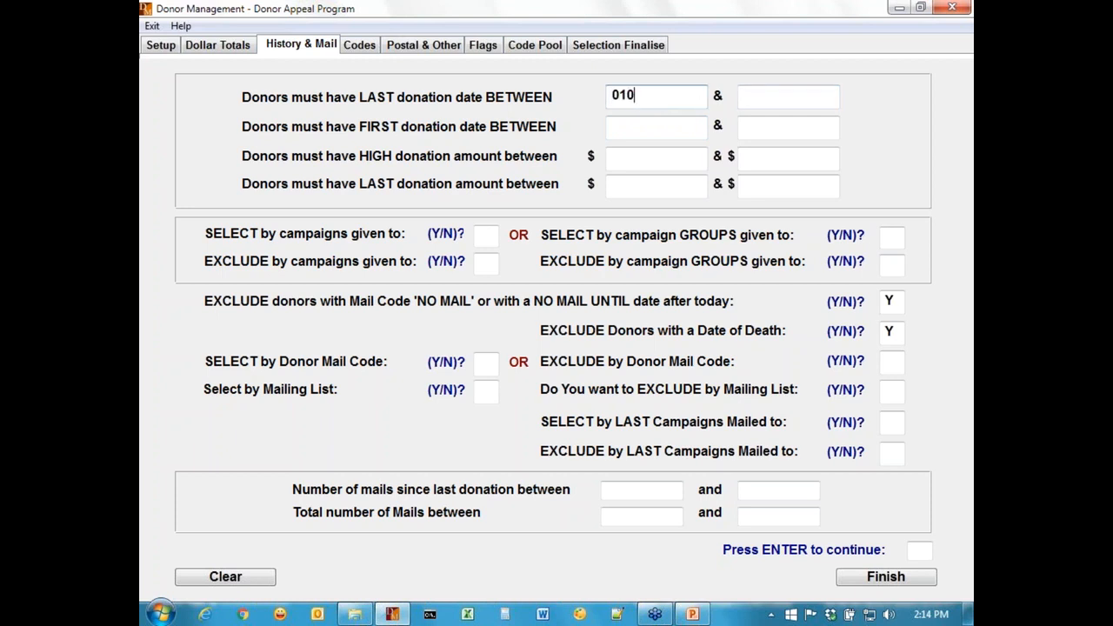
type("2015")
key("Tab")
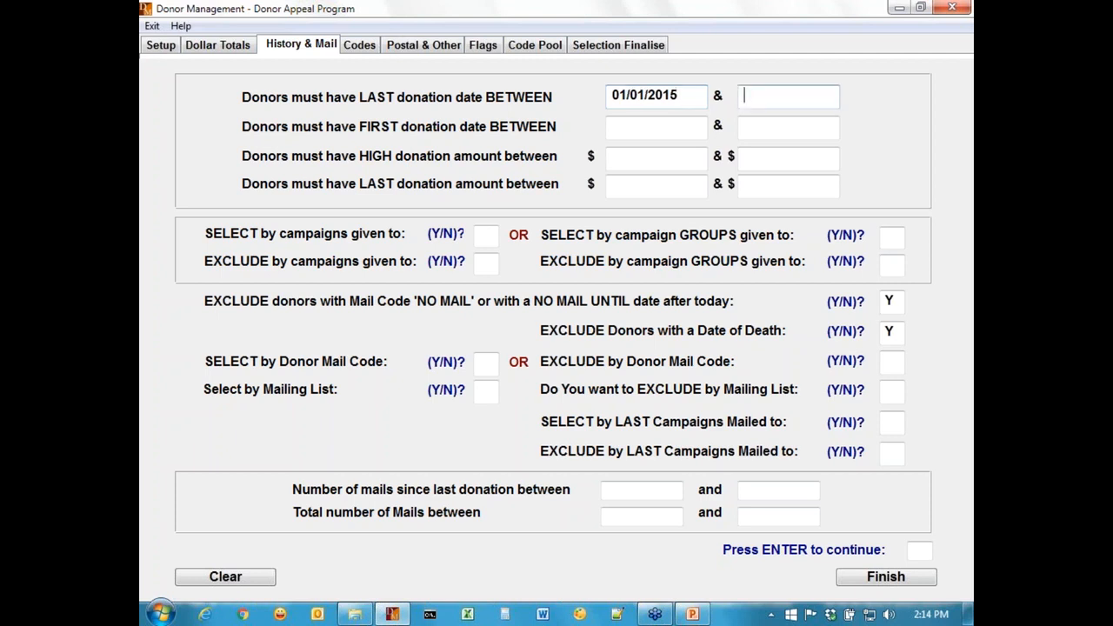
key("Tab")
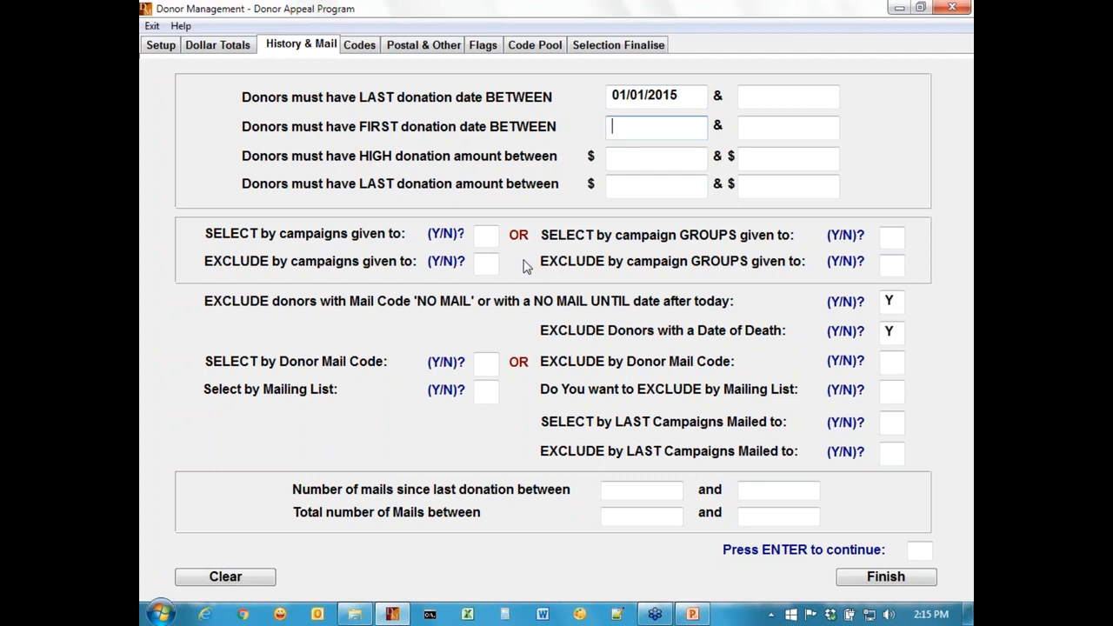
Turn on selection by campaigns given to, then close the empty campaign chooser.
left_click(485, 235)
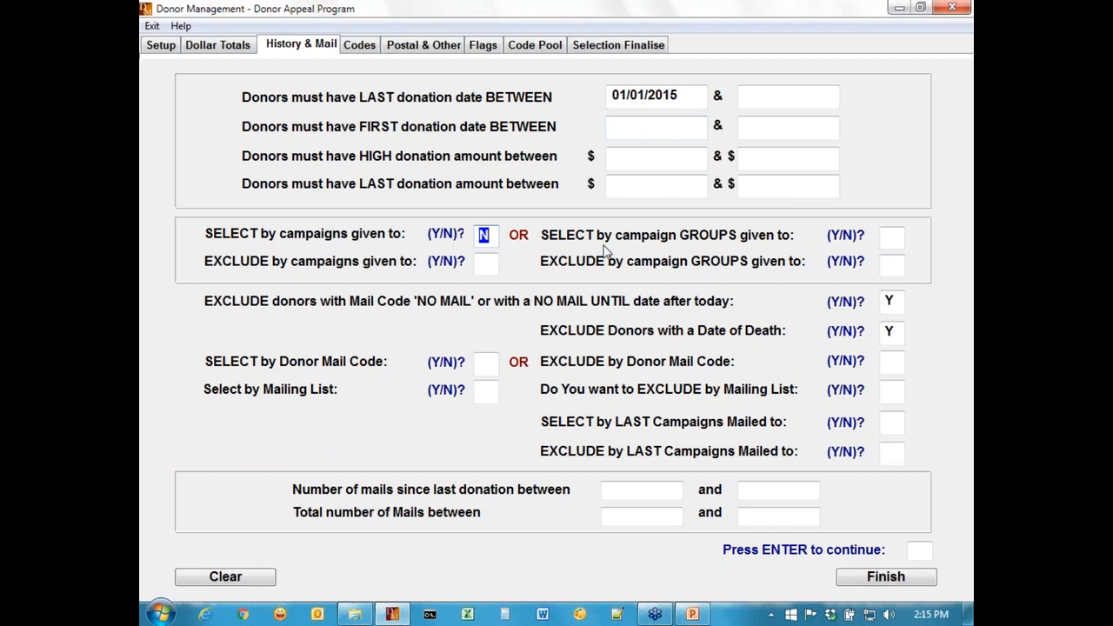
type("Y")
key("Return")
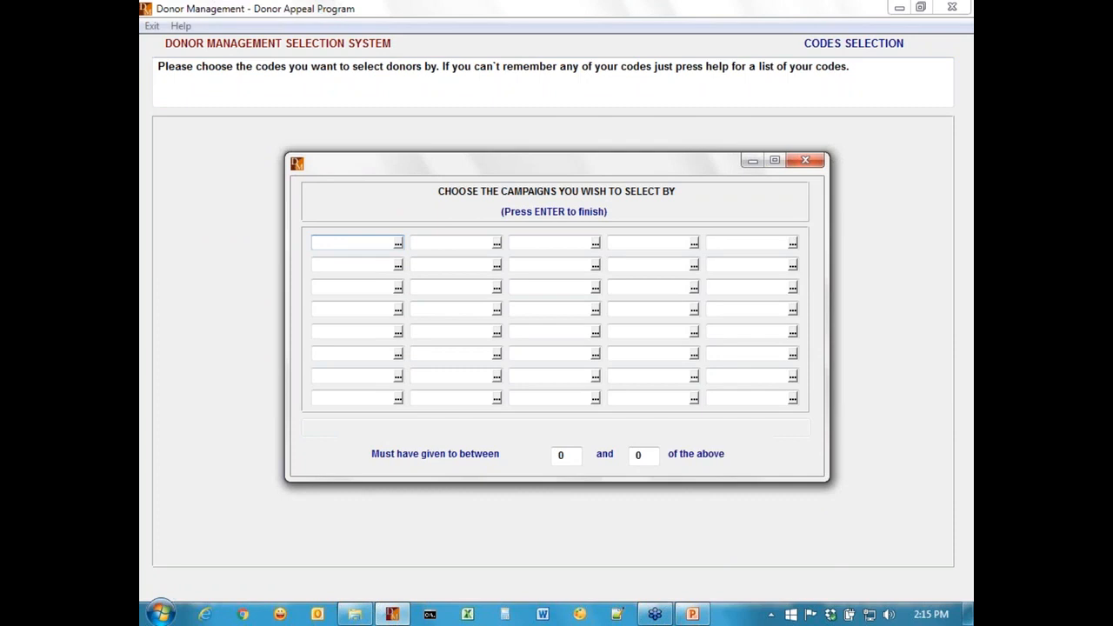
key("Return")
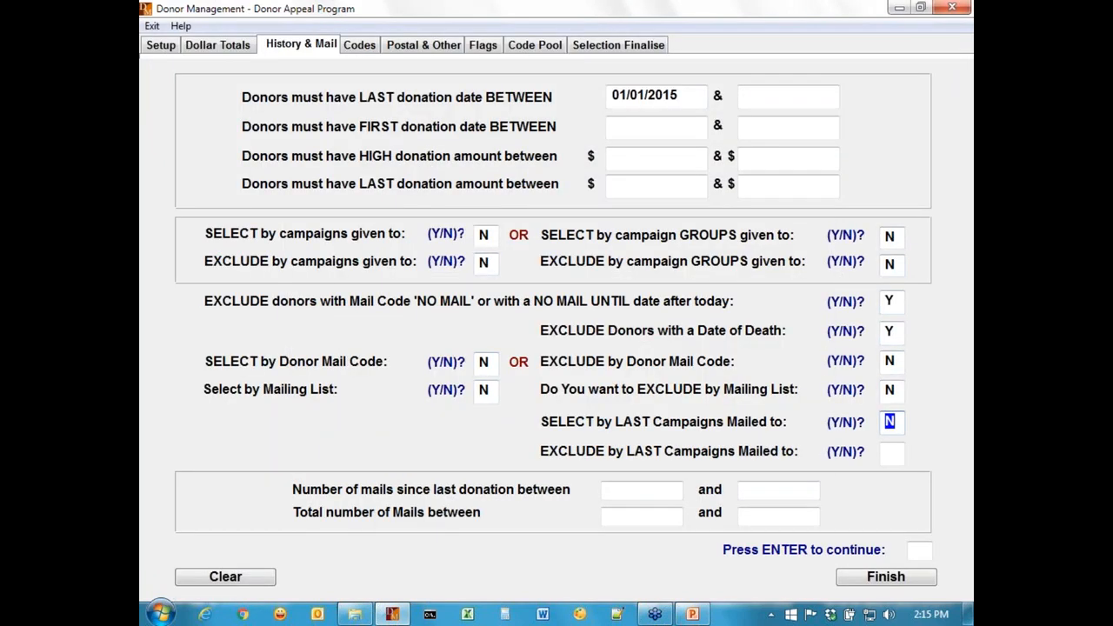
Enable selection by campaigns given to and pick the GENERAL campaign from the campaign list.
left_click(484, 234)
type("Y")
key("Return")
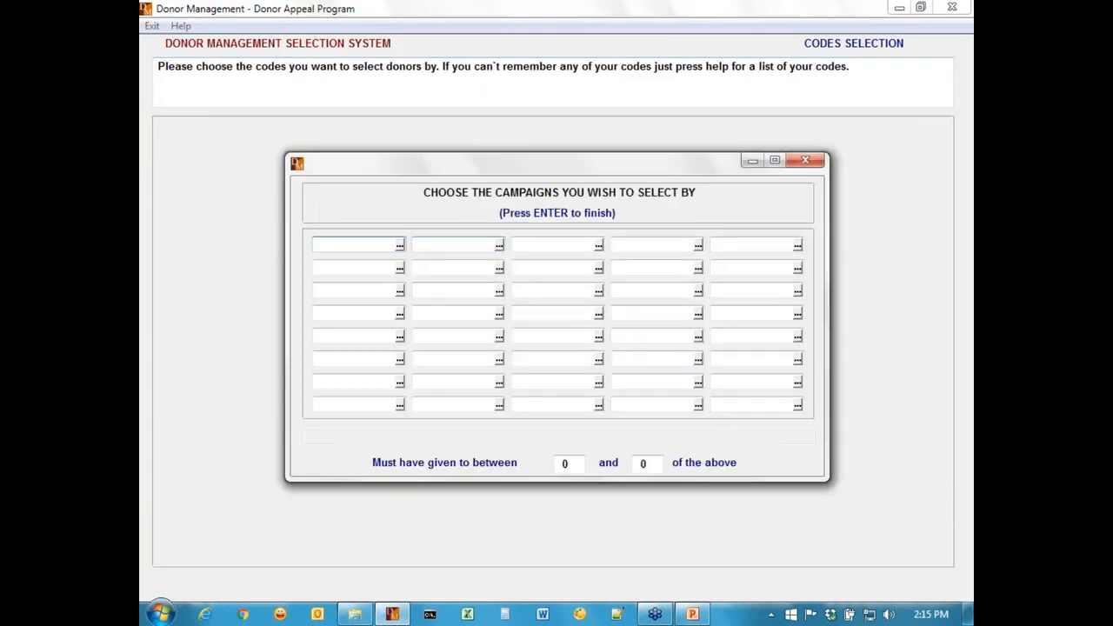
key("F1")
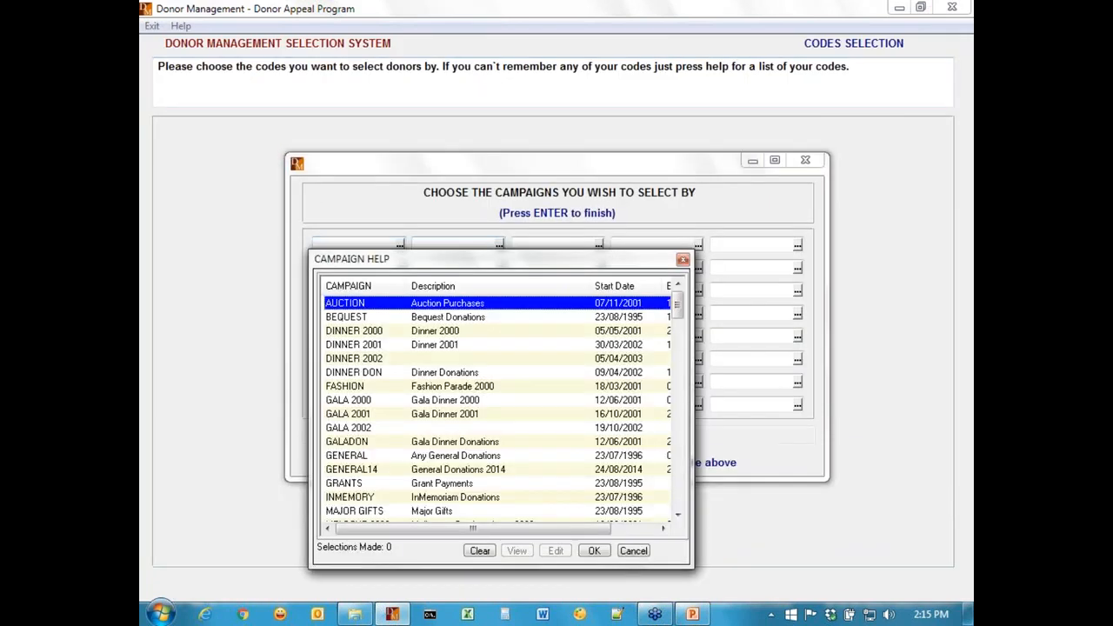
key("Down")
key("Down")
key("Down")
key("Down")
key("Down")
key("Down")
key("Down")
key("Down")
key("Down")
key("Down")
key("Down")
key("Down")
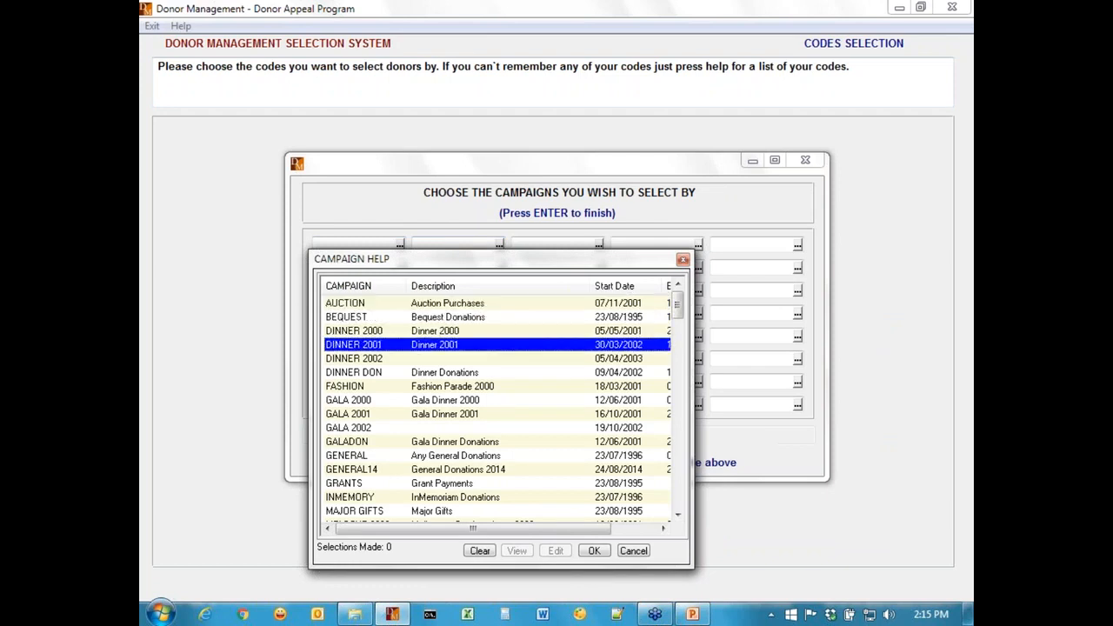
key("Up")
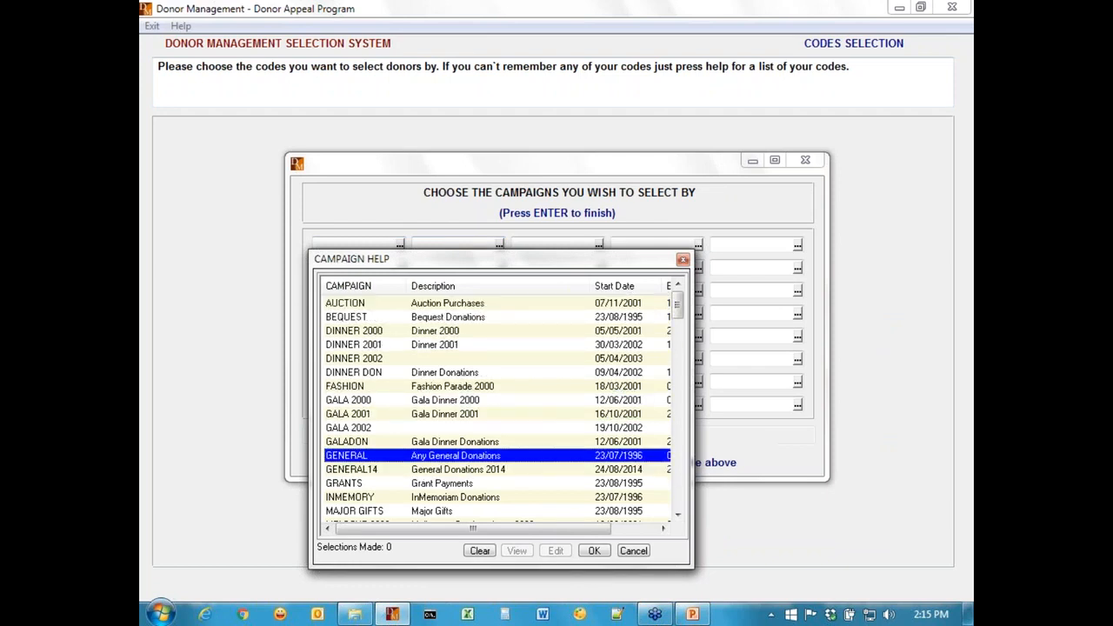
key("Return")
key("Tab")
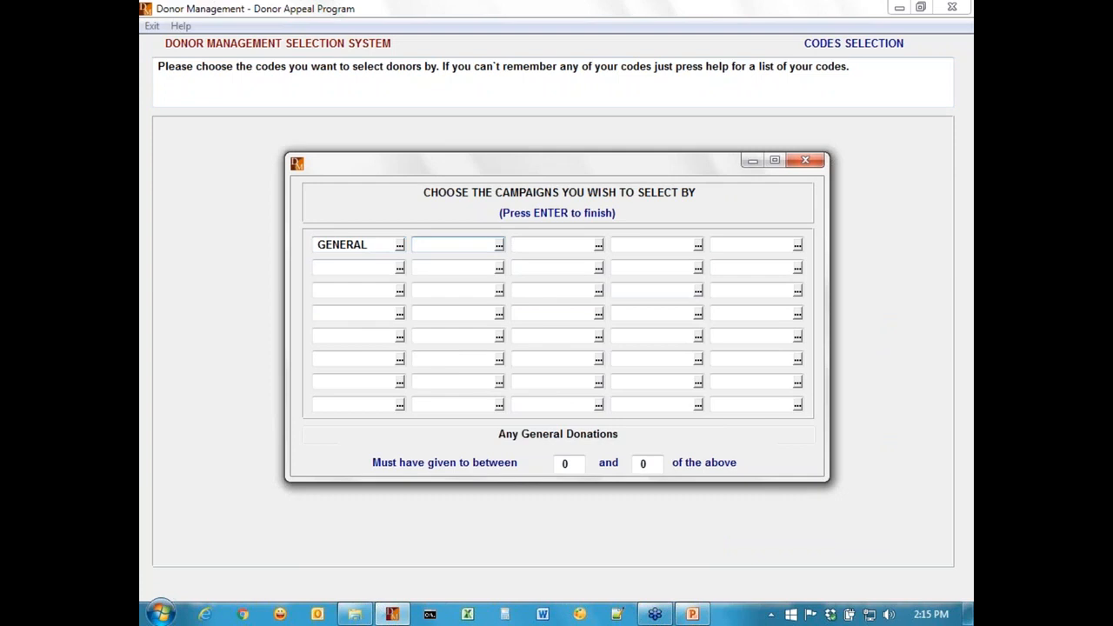
Add DINNER* as the second campaign code to select by.
key("F1")
key("Up")
key("Up")
key("Up")
key("Up")
key("Up")
key("Up")
key("Up")
key("Up")
key("Up")
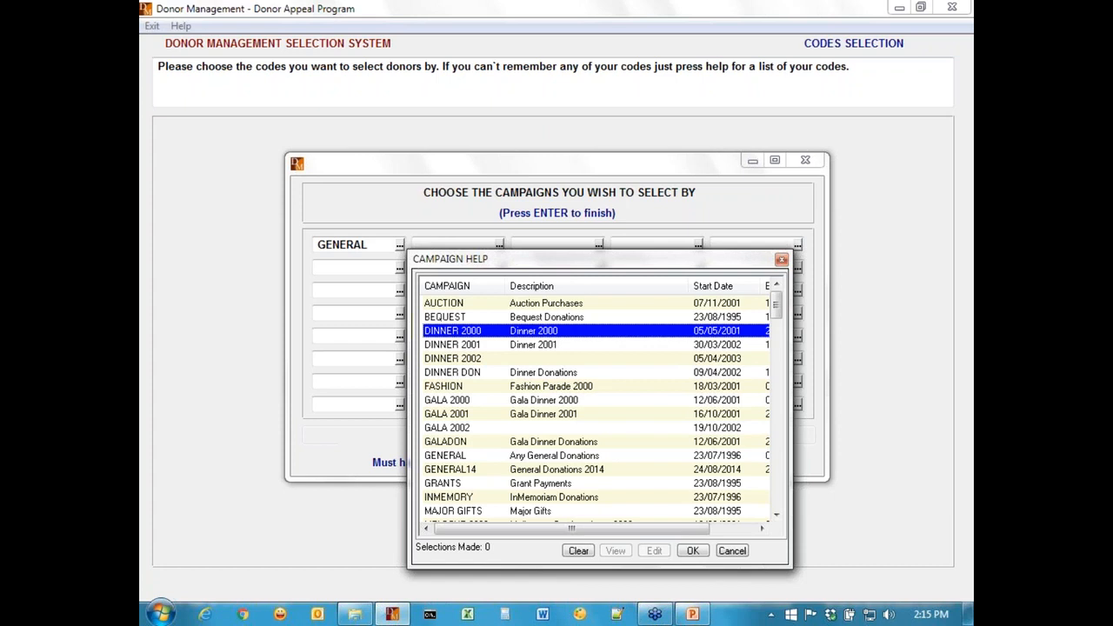
key("Escape")
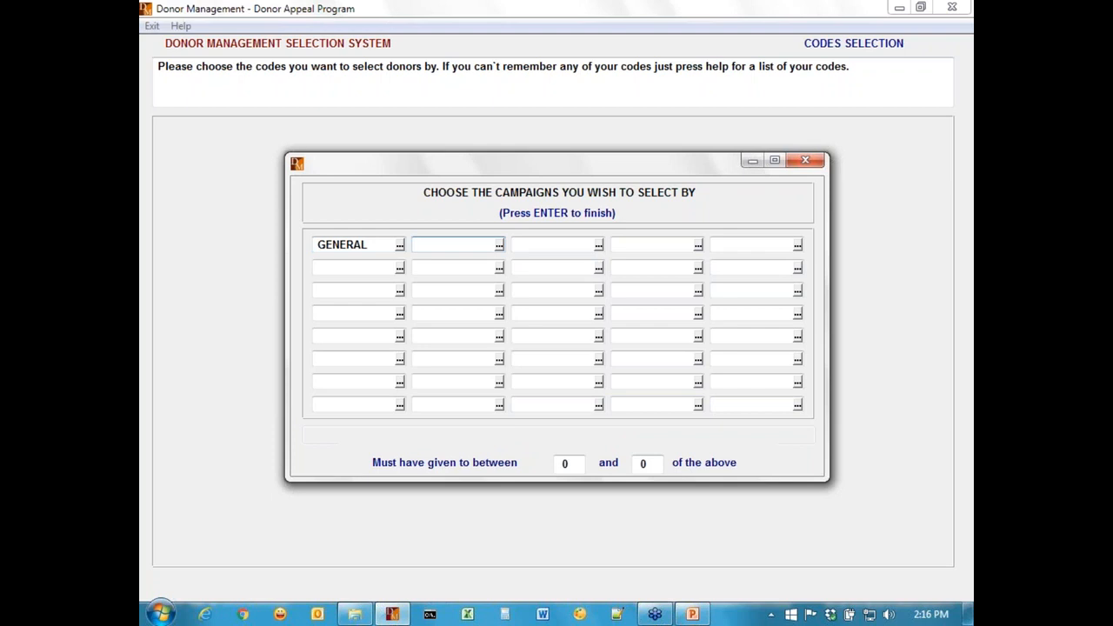
type("DINNER")
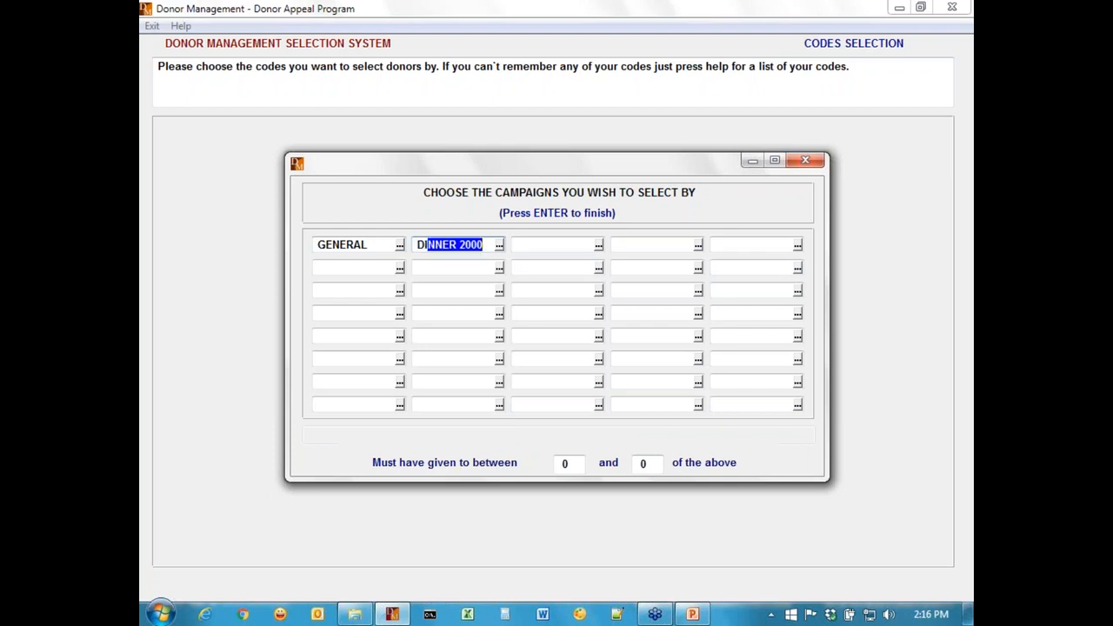
type("*")
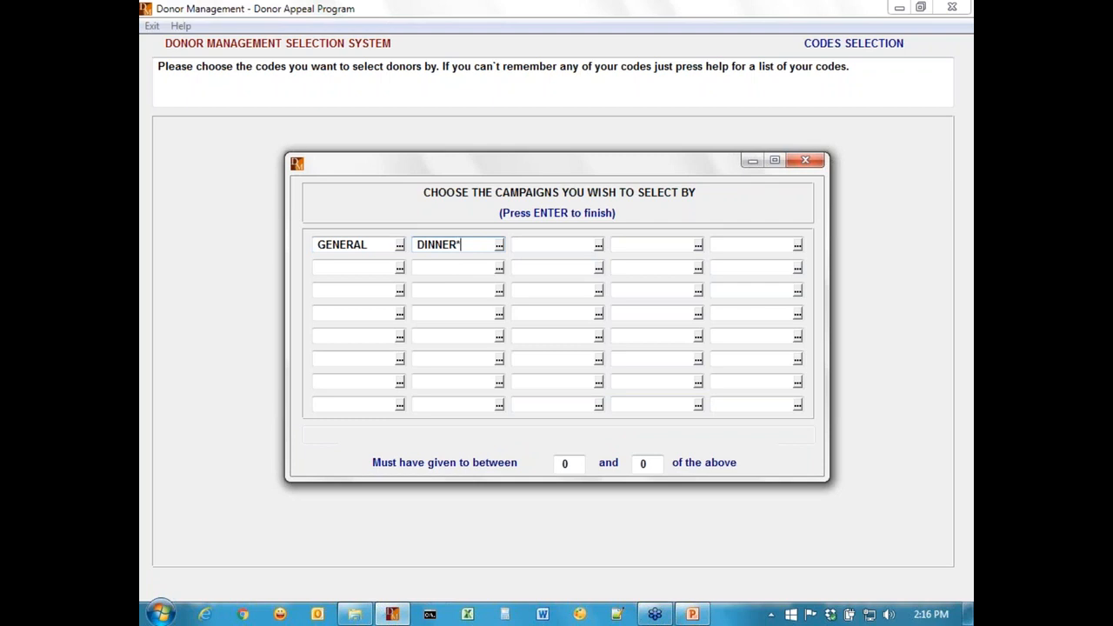
Add BEQUEST as the third campaign code, picking it from the campaign list.
key("Tab")
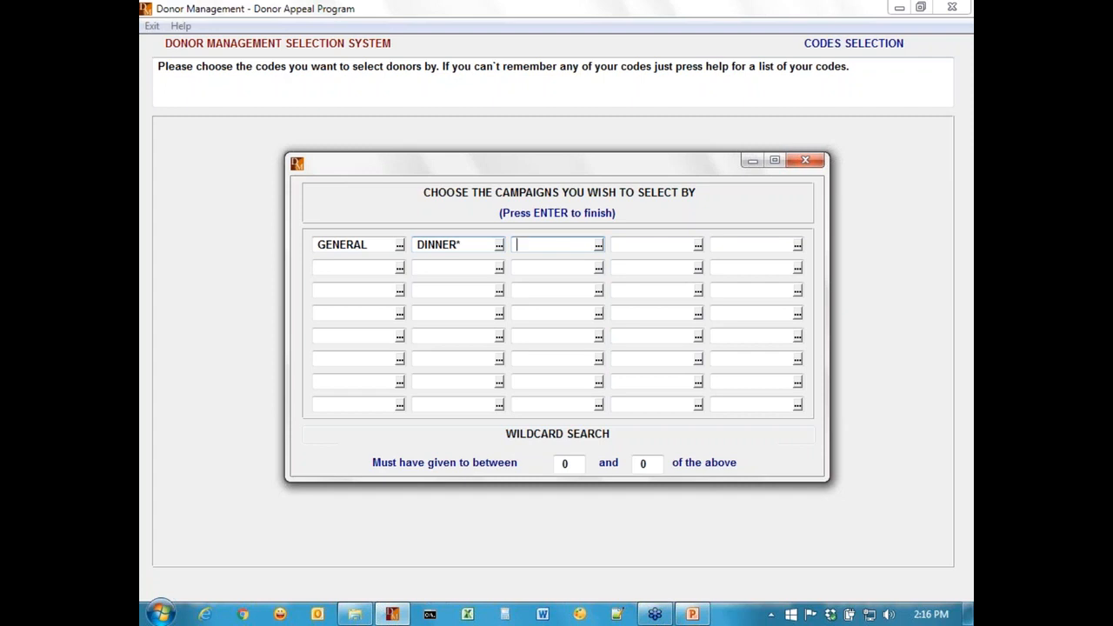
key("F1")
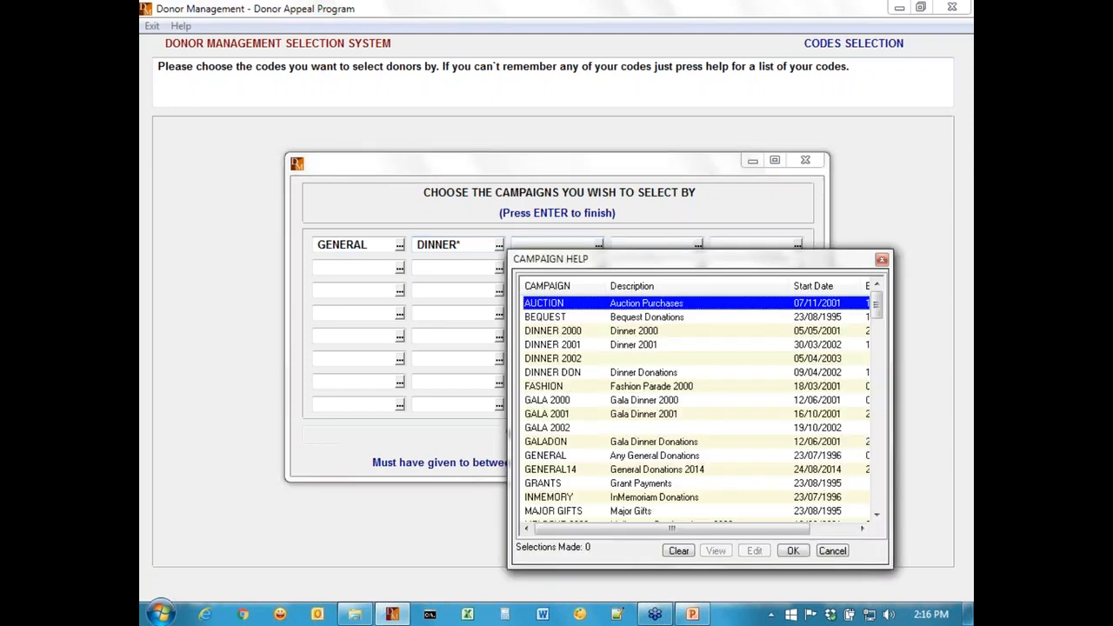
key("Down")
key("Return")
key("Tab")
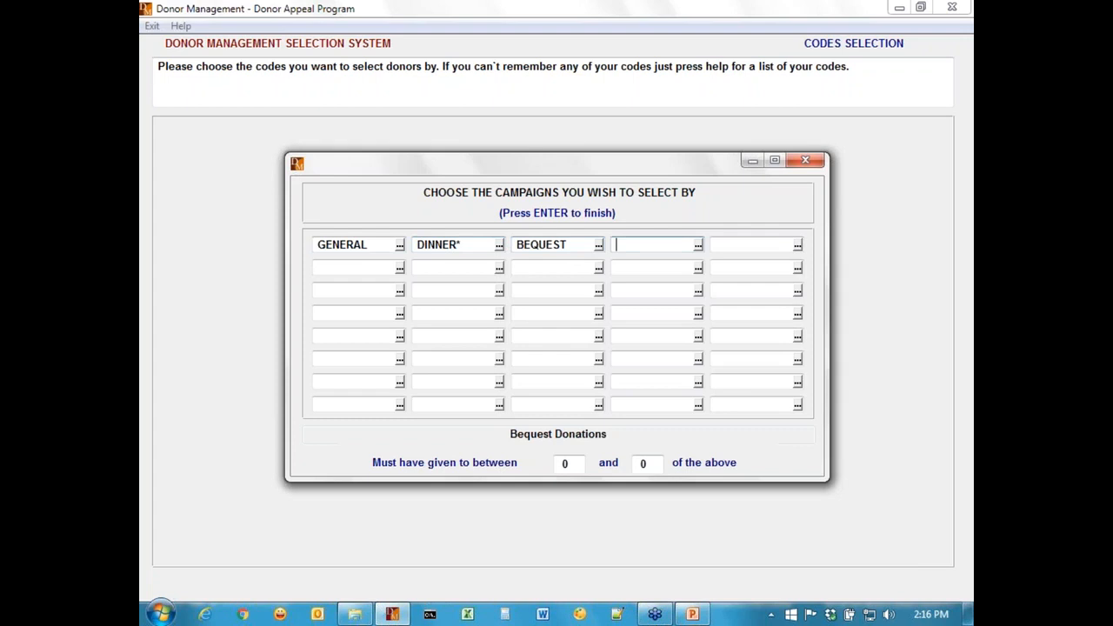
Enter FASHION as the fourth campaign code to select by.
key("F1")
key("Down")
key("Down")
key("Down")
key("Down")
key("Down")
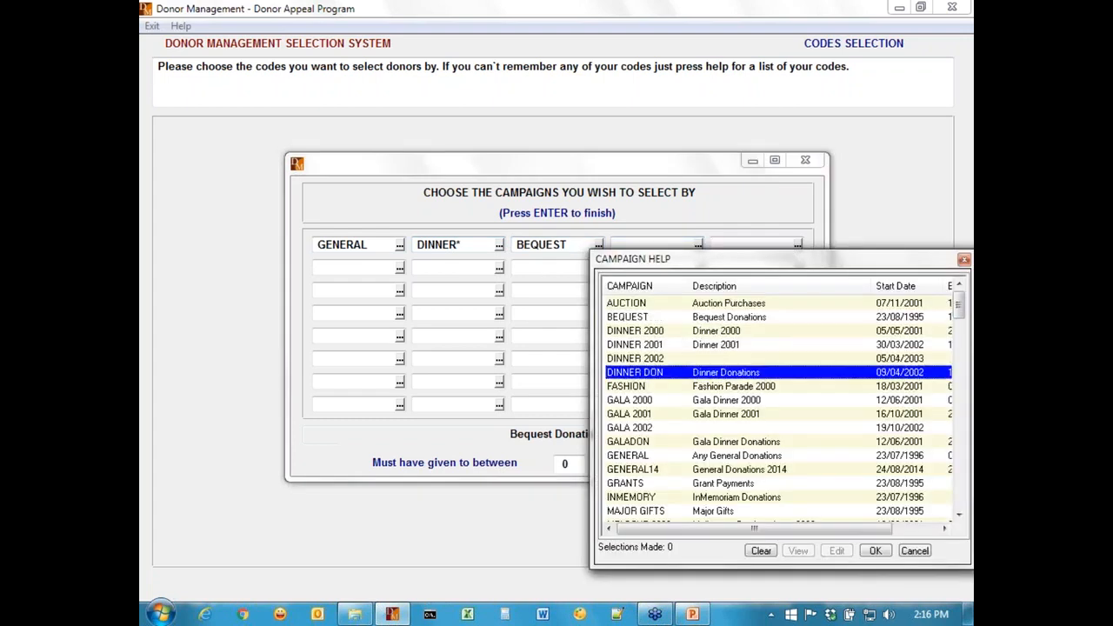
key("Escape")
type("\\")
key("BackSpace")
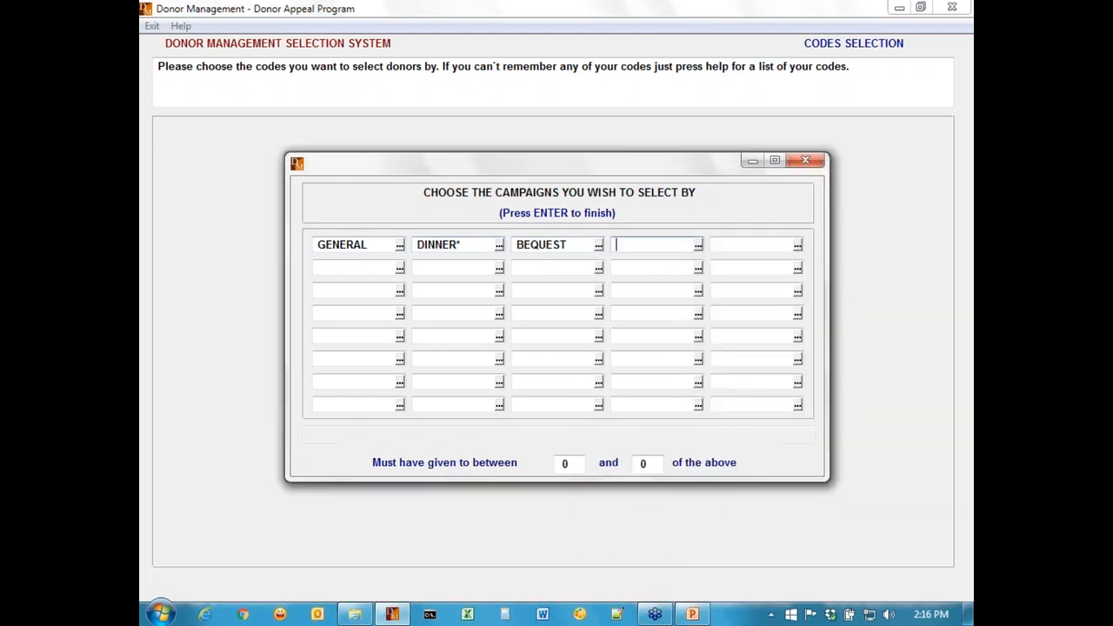
type("FASHION")
key("Tab")
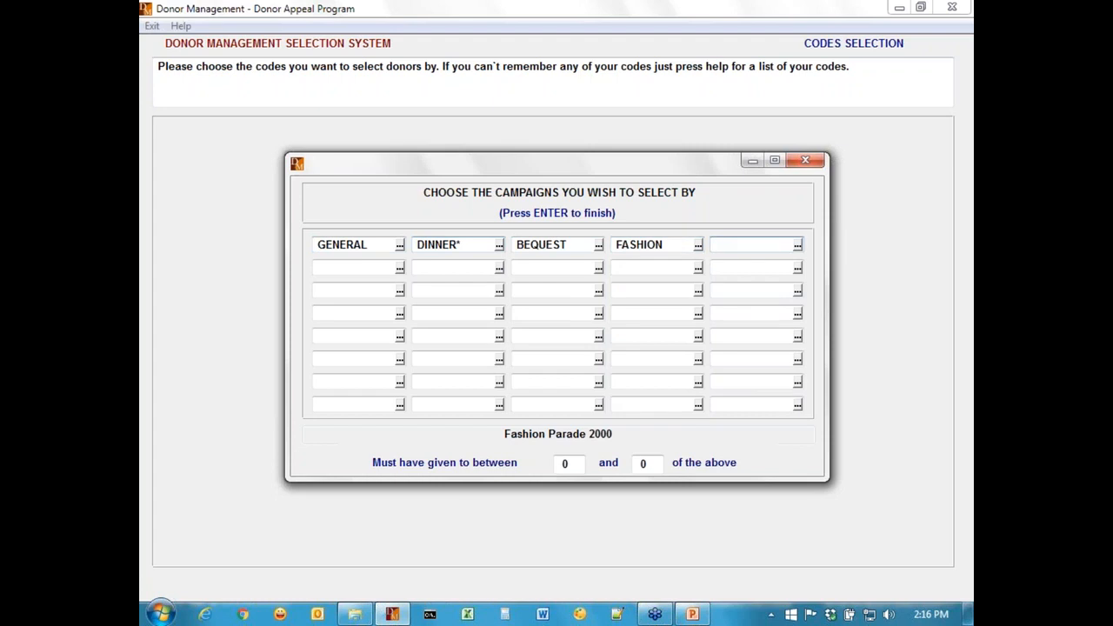
Require donors to have given to at least 2 of the chosen campaigns and finish the campaign list.
key("Return")
type("2")
key("Tab")
type("3")
key("BackSpace")
key("Return")
key("shift+Tab")
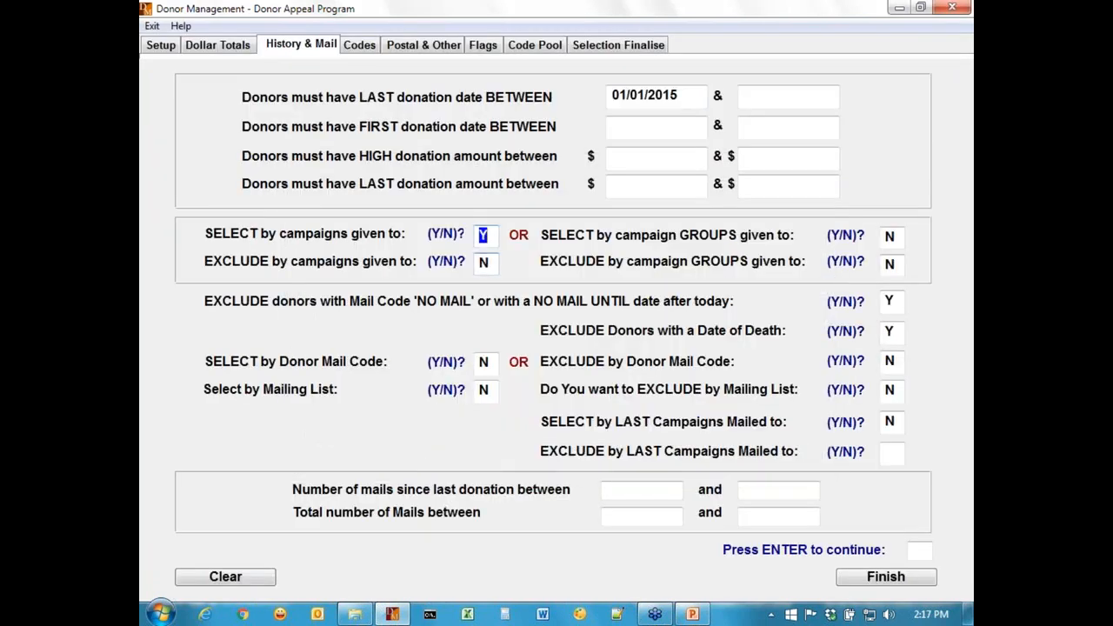
Reopen the campaign chooser, replace the invalid first campaign code with GENERAL, and finish the list again.
key("Return")
key("Return")
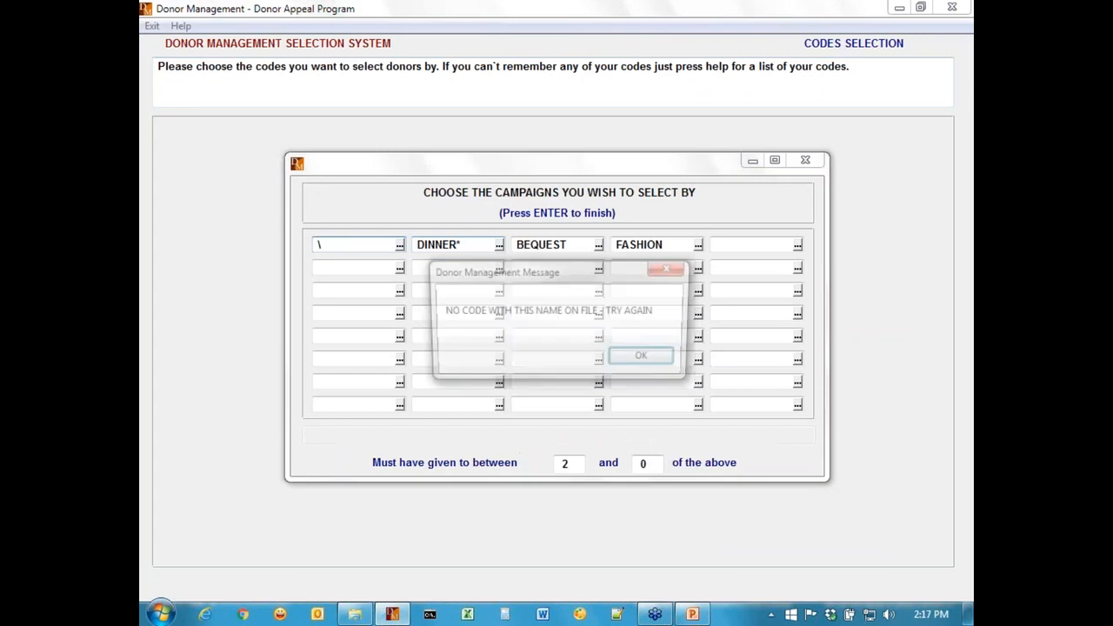
key("Return")
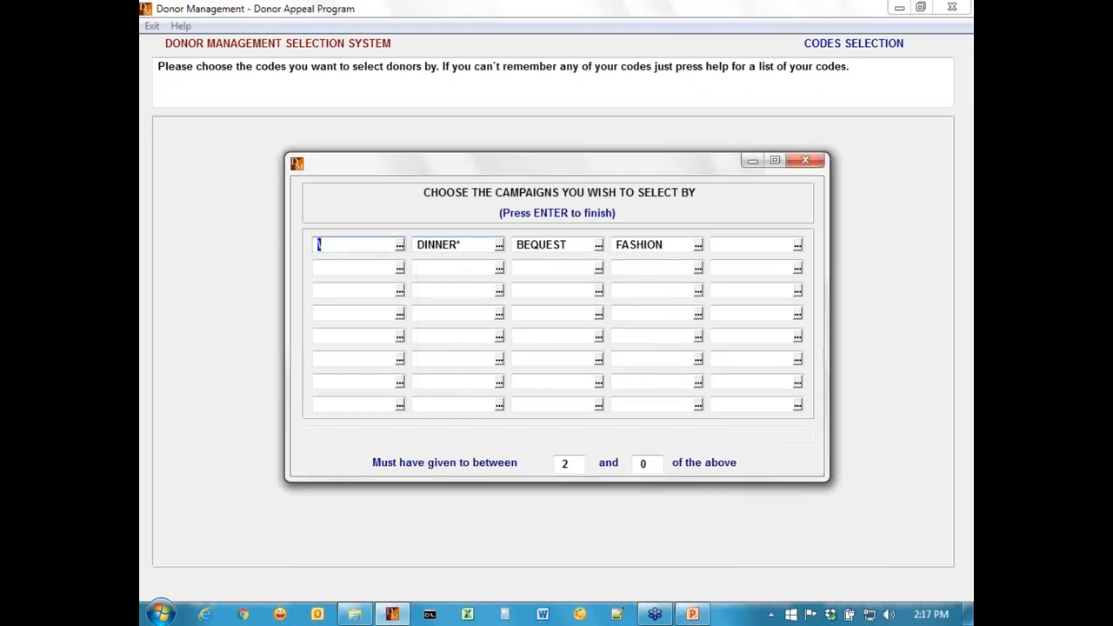
key("F1")
key("Down")
key("Return")
key("F1")
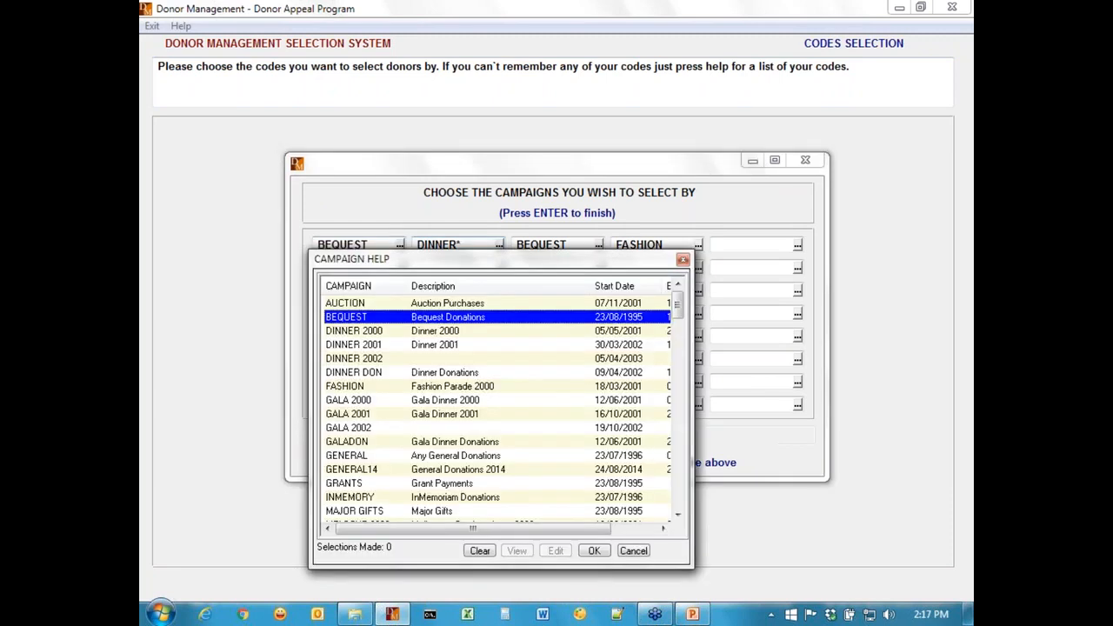
key("Down")
key("Down")
key("Down")
key("Down")
key("Down")
key("Down")
key("Down")
key("Down")
key("Down")
key("Down")
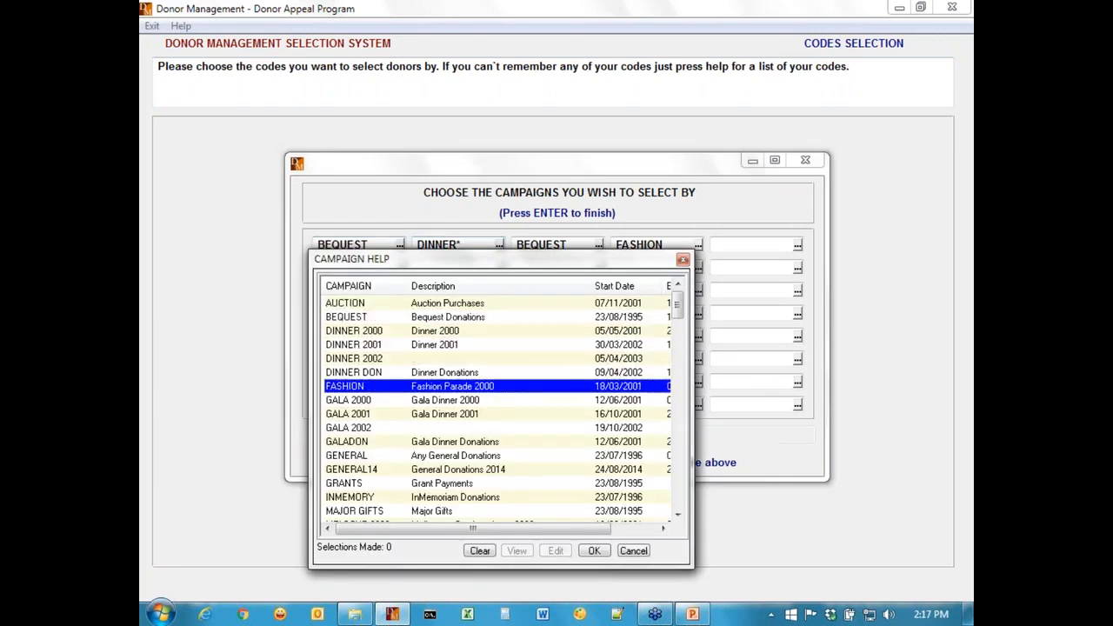
key("Return")
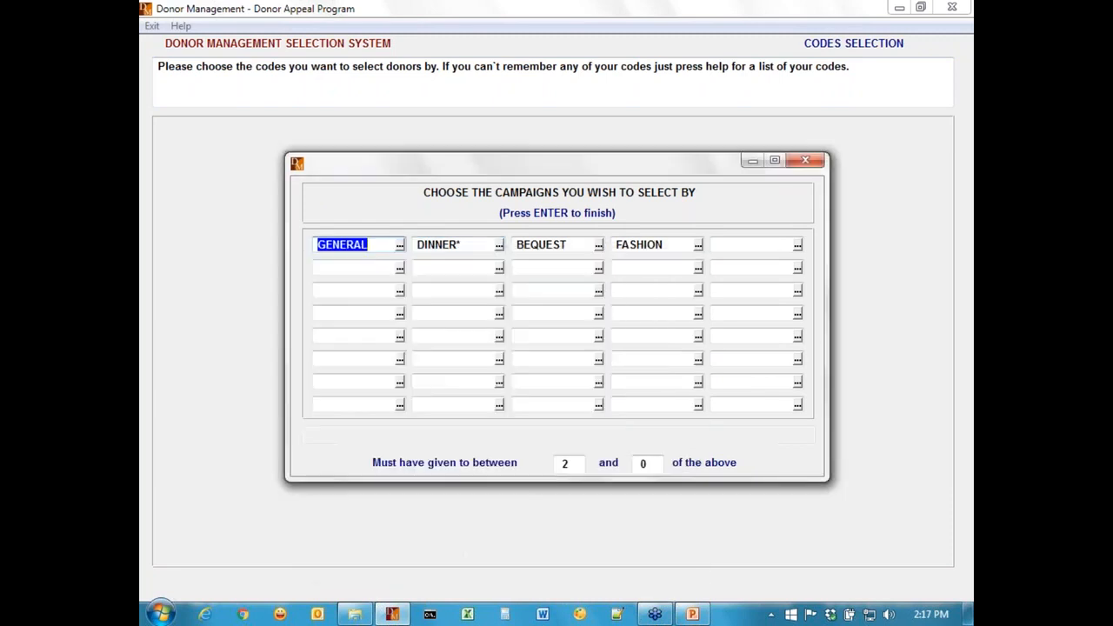
key("Tab")
key("Tab")
key("Tab")
key("Tab")
key("Tab")
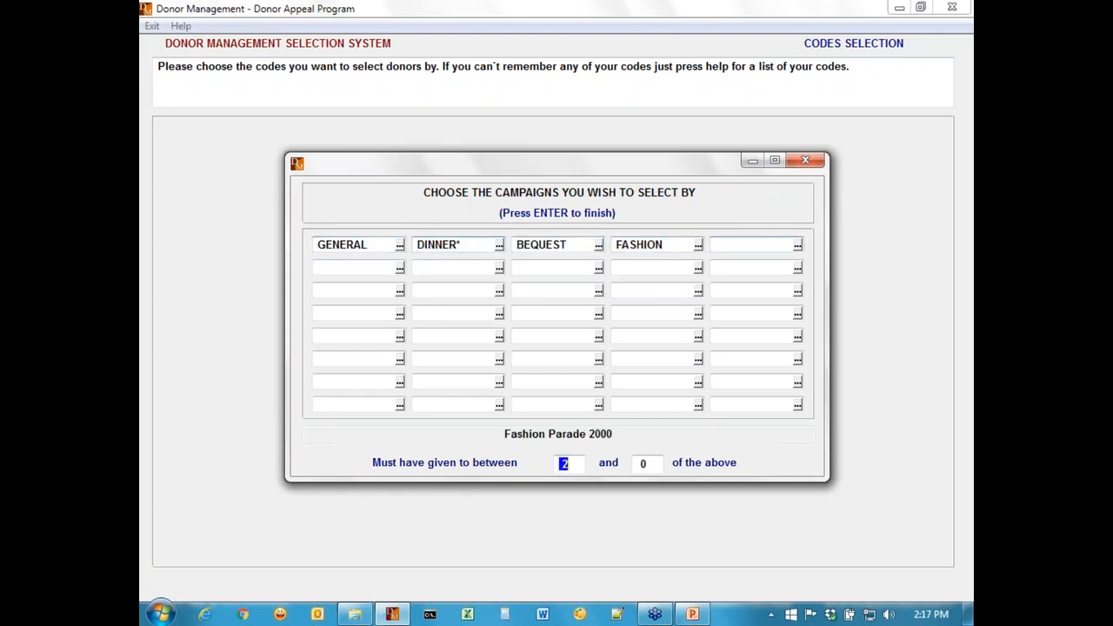
key("Tab")
key("Return")
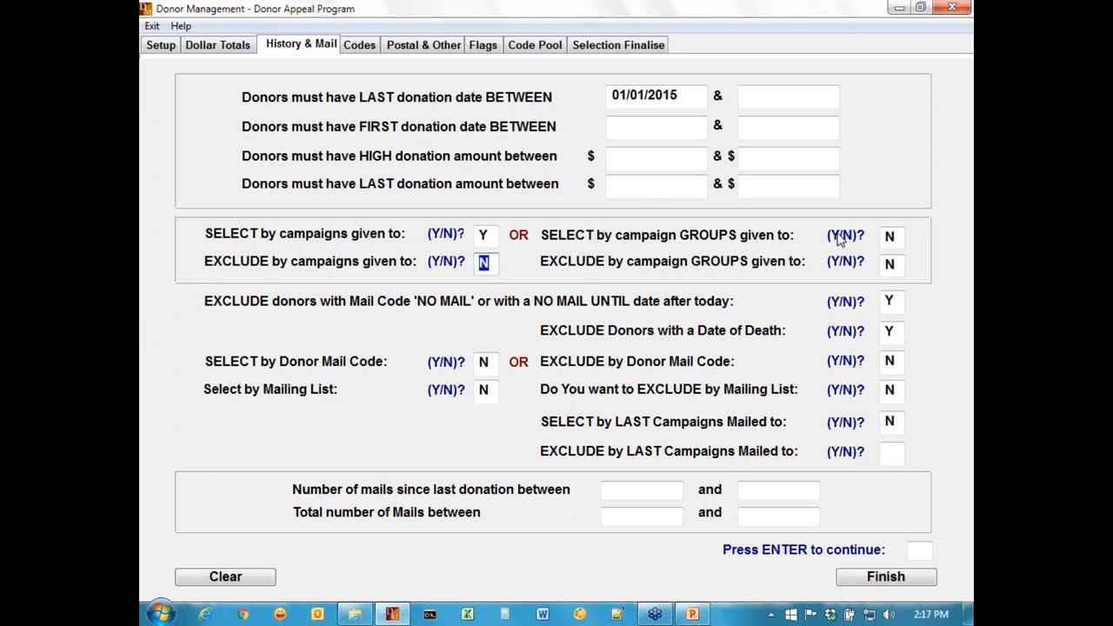
Move down the mailing options and turn on selection by donor mail code.
key("Return")
key("Return")
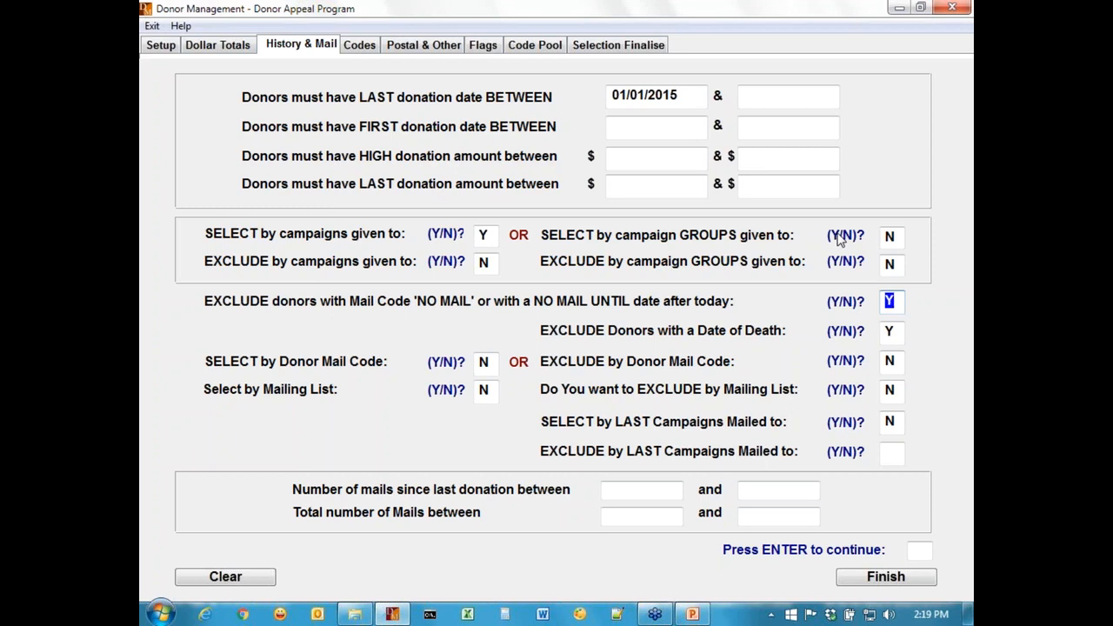
key("Return")
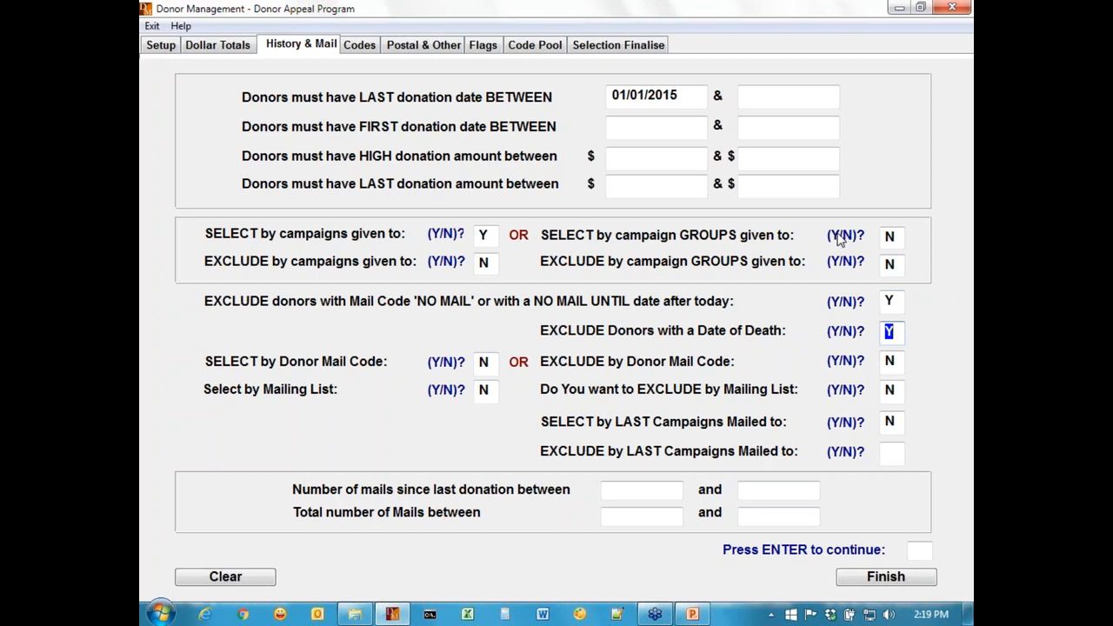
key("Return")
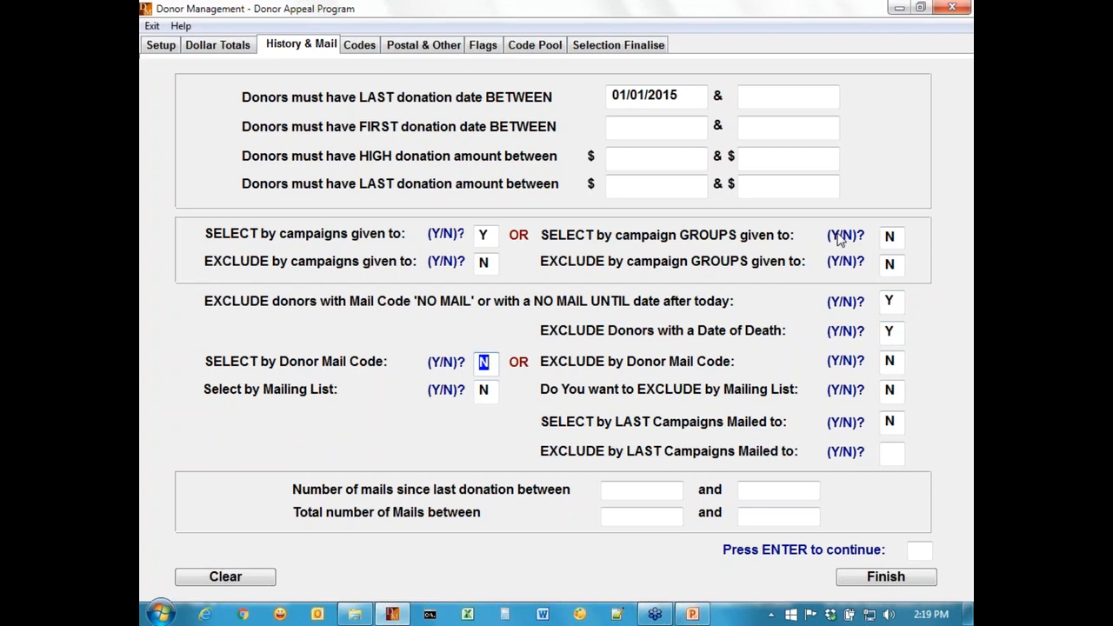
type("Y")
key("Return")
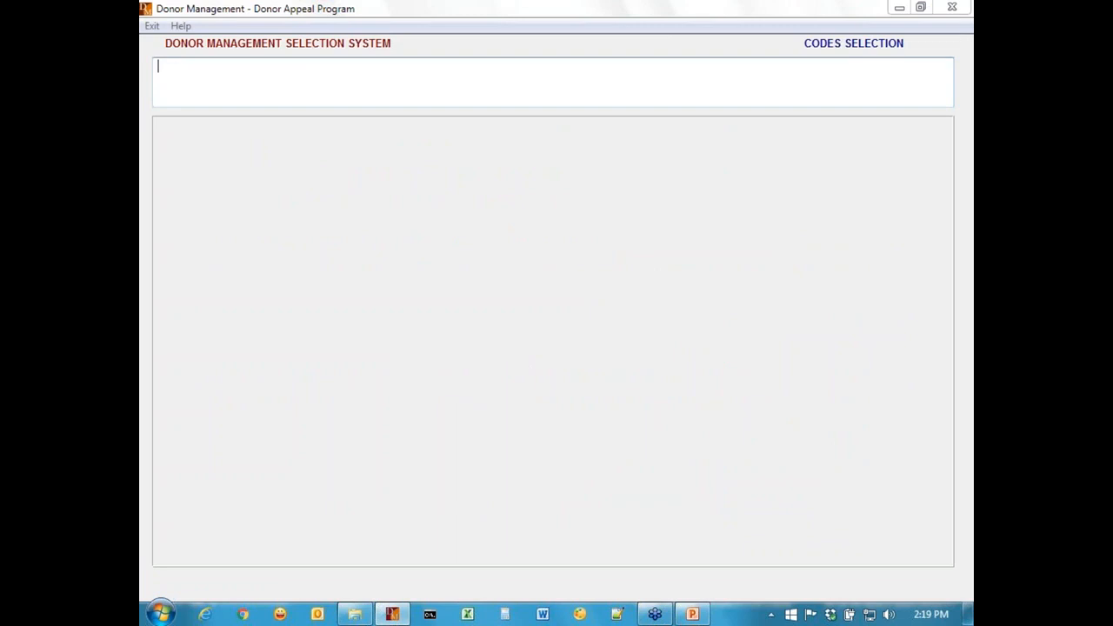
Pick ALL and ALL/N as the first two mail frequency codes from the code list.
key("F1")
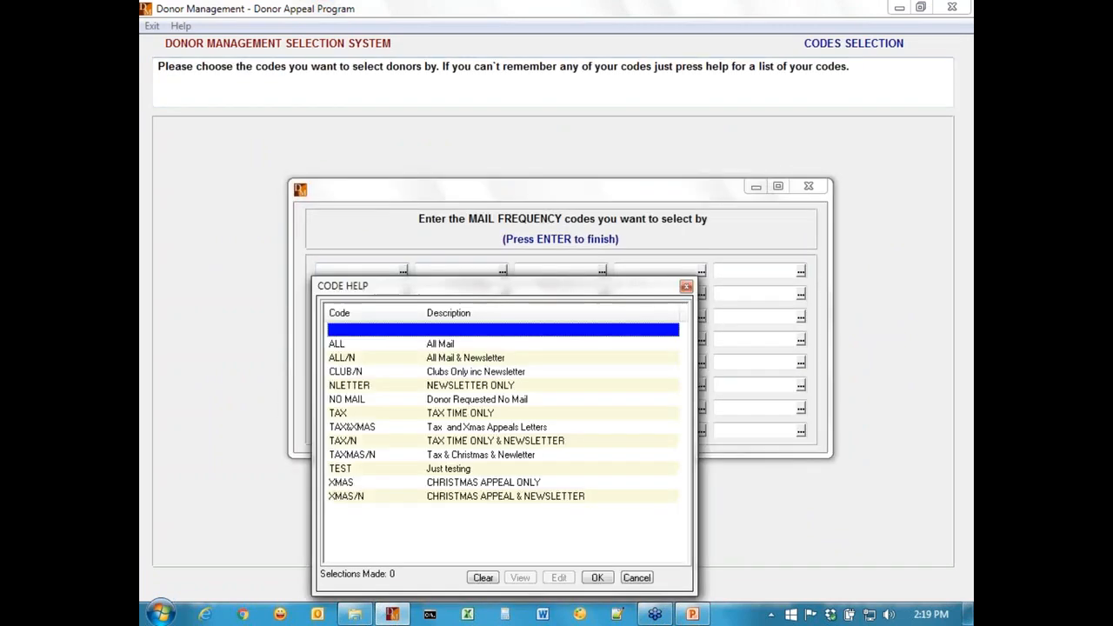
key("Down")
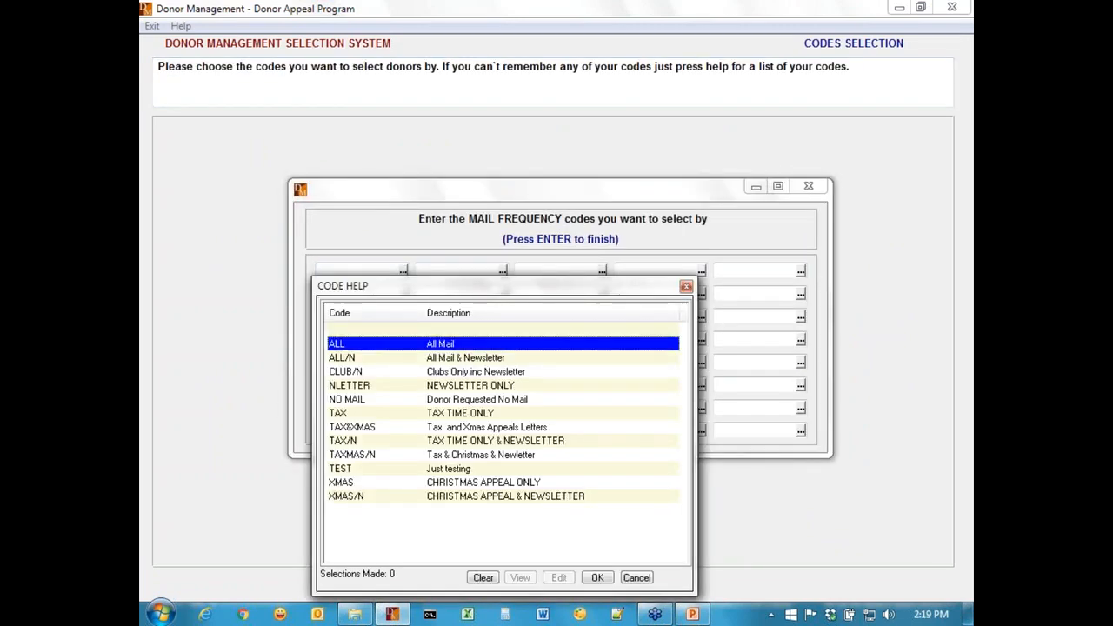
key("Return")
key("Tab")
key("F1")
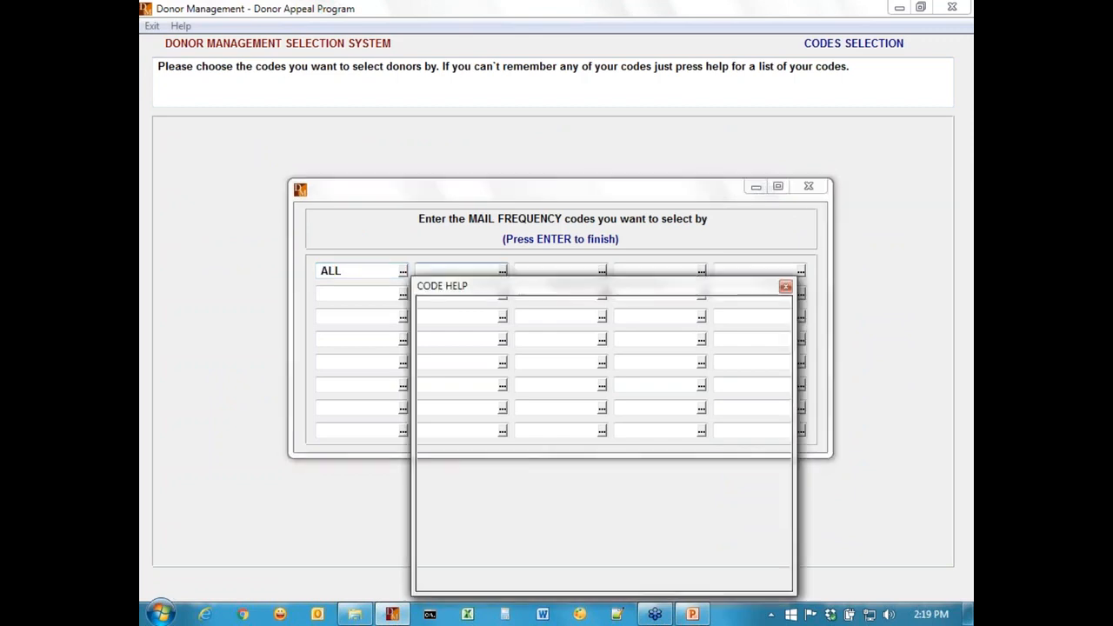
key("Down")
key("Return")
key("Tab")
Add TAX and TAX&XMAS as the third and fourth mail frequency codes.
key("F1")
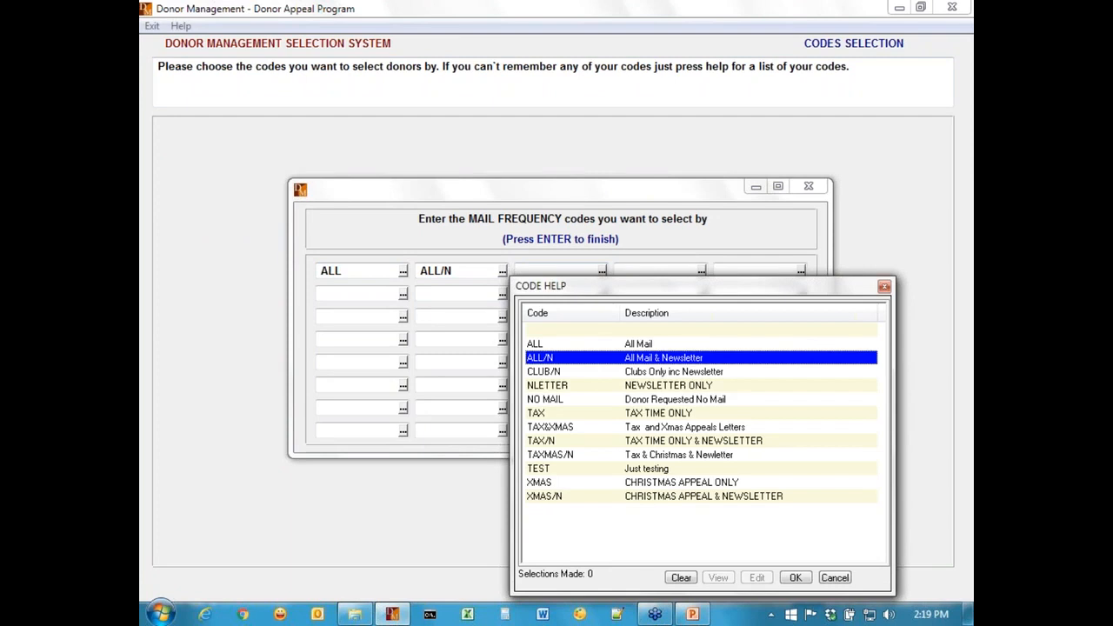
key("Down")
key("Down")
key("Down")
key("Down")
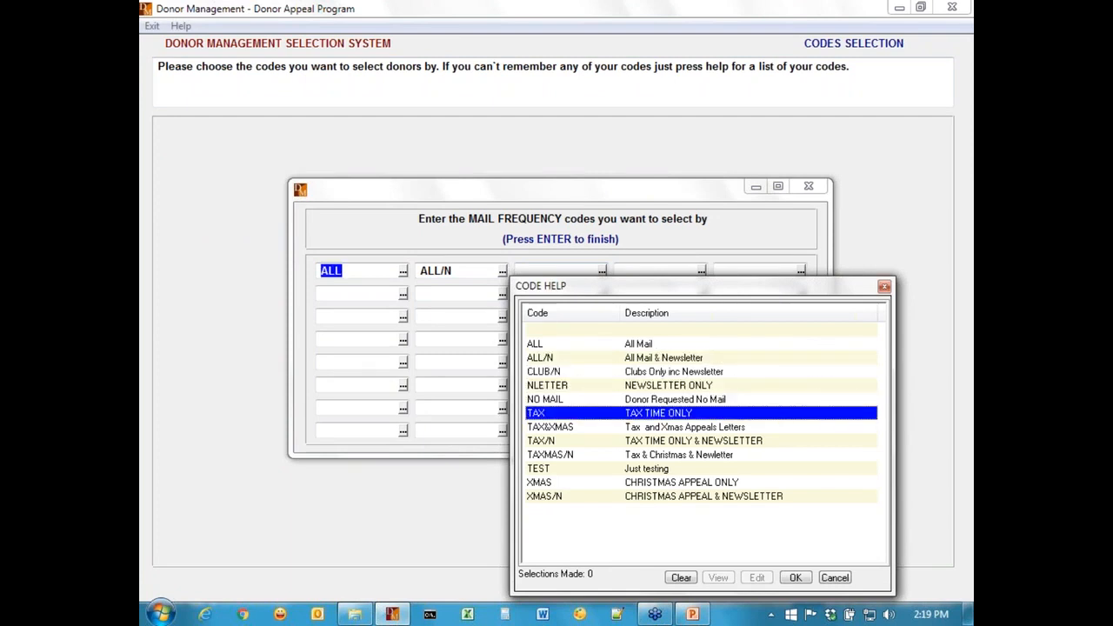
key("Return")
key("Tab")
key("F1")
key("Down")
key("Return")
key("Tab")
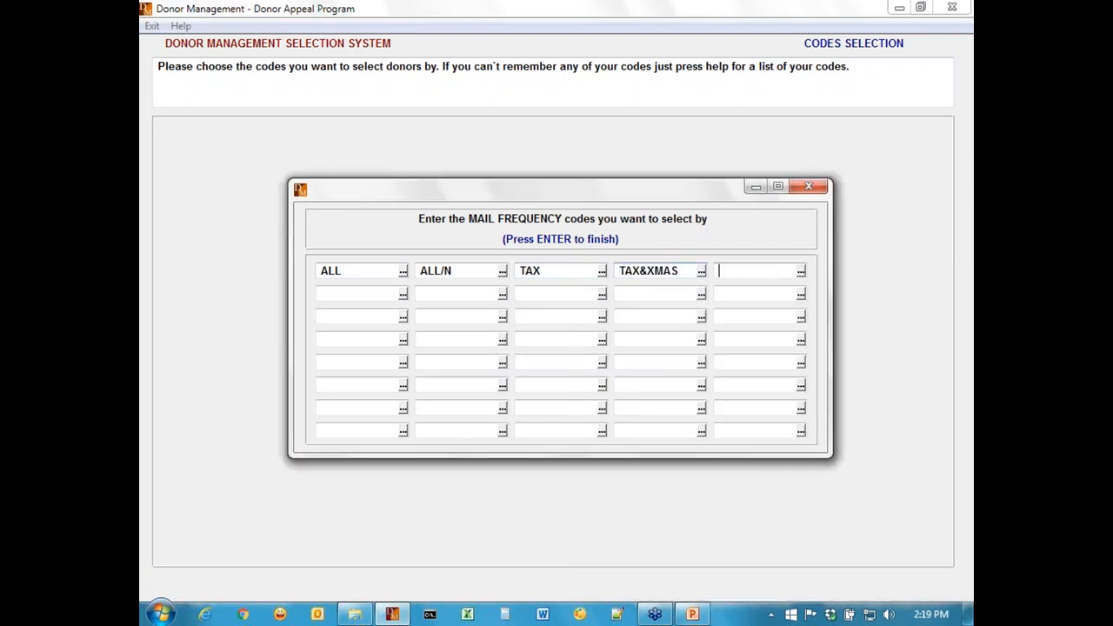
Add TAX/N as the fifth mail frequency code and finish the mail frequency list.
key("F1")
key("Down")
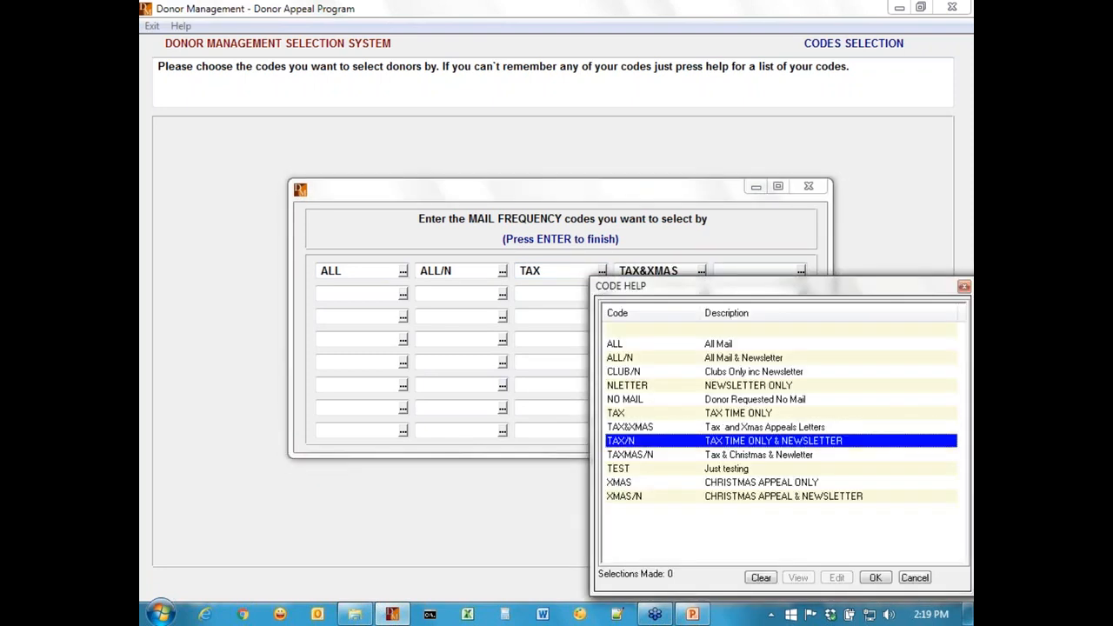
key("Return")
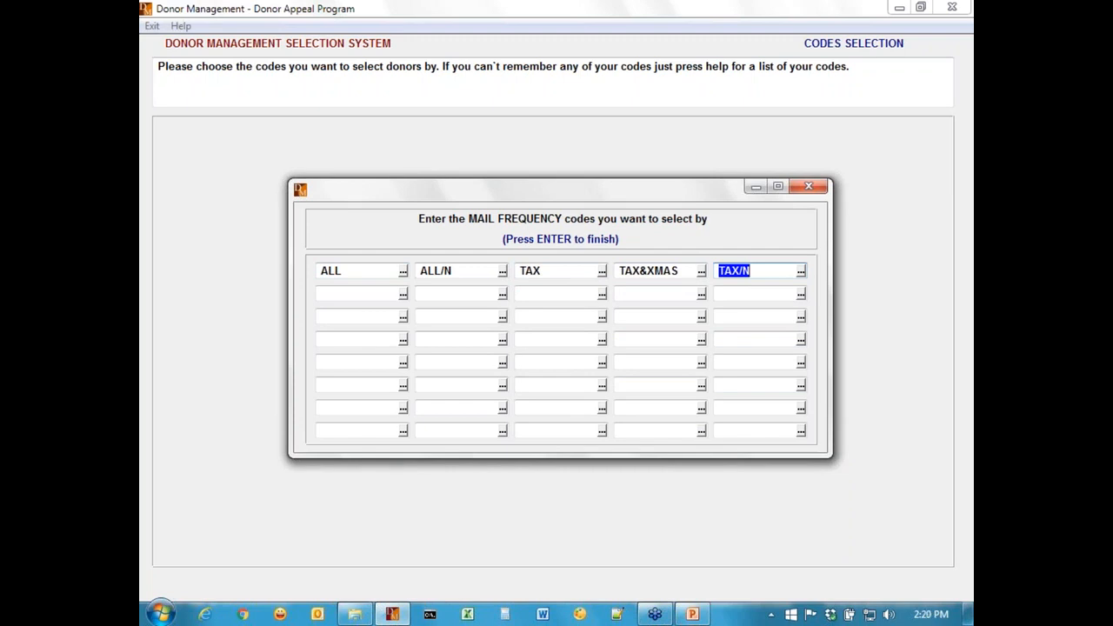
key("Return")
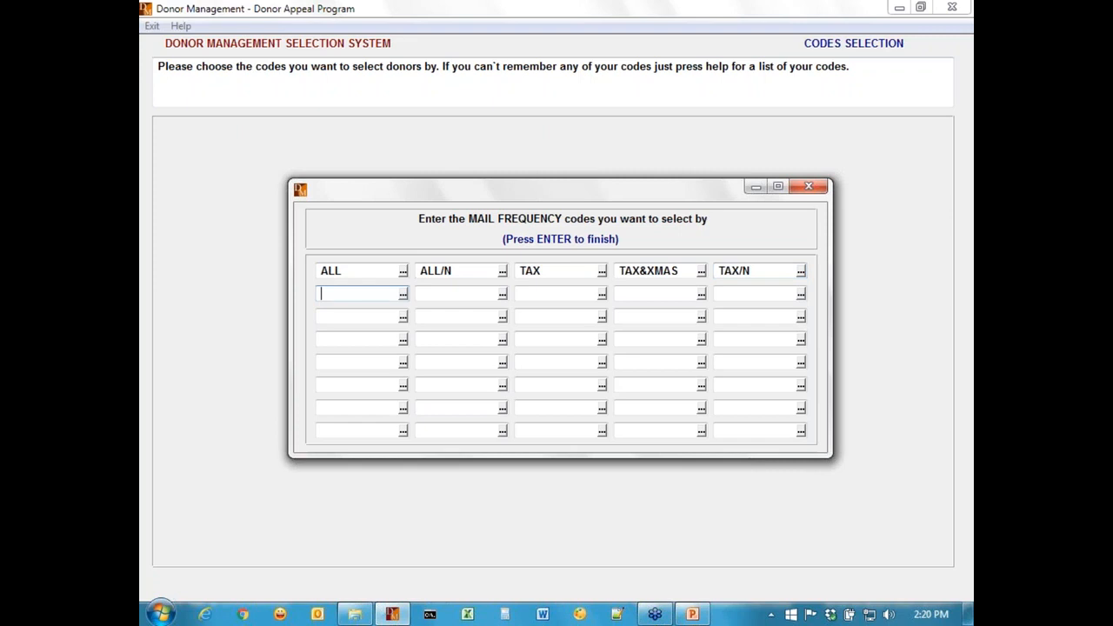
key("Return")
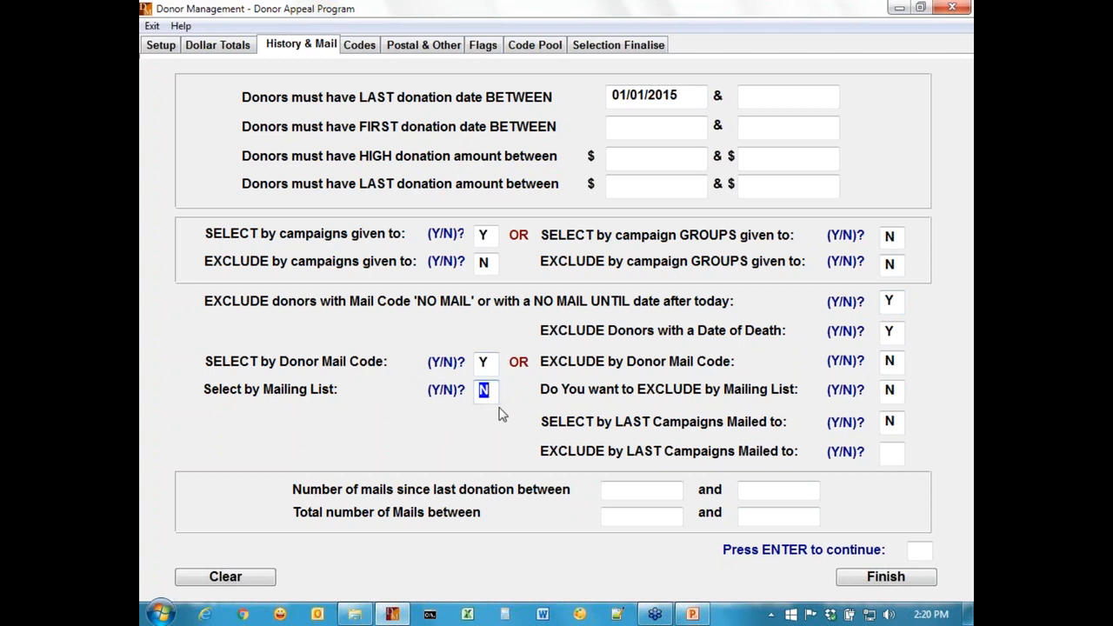
type("Y")
key("Return")
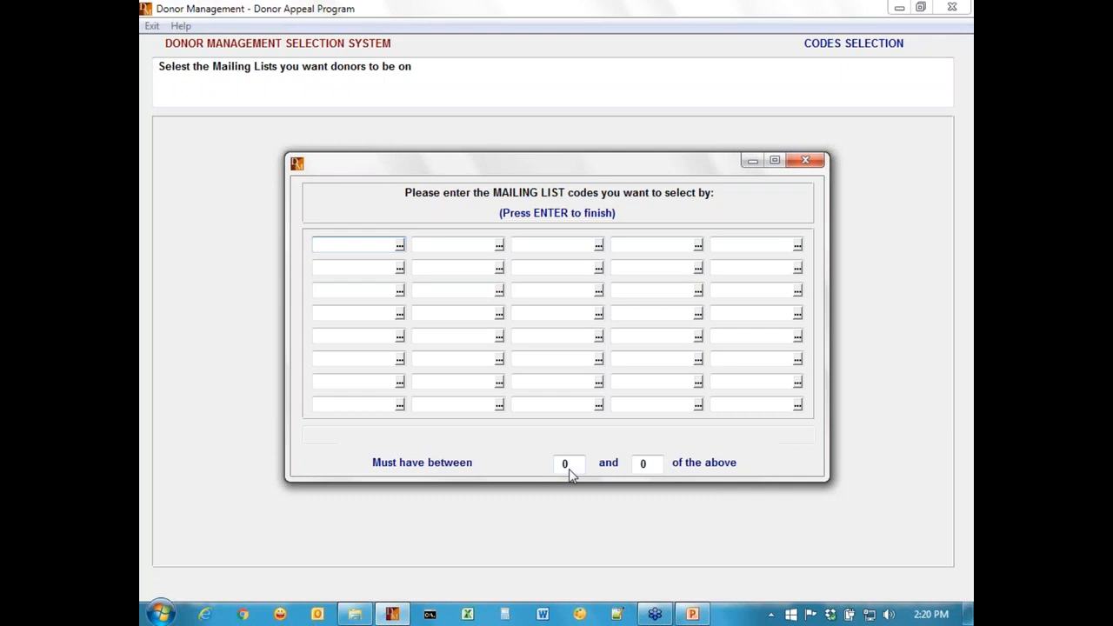
key("Return")
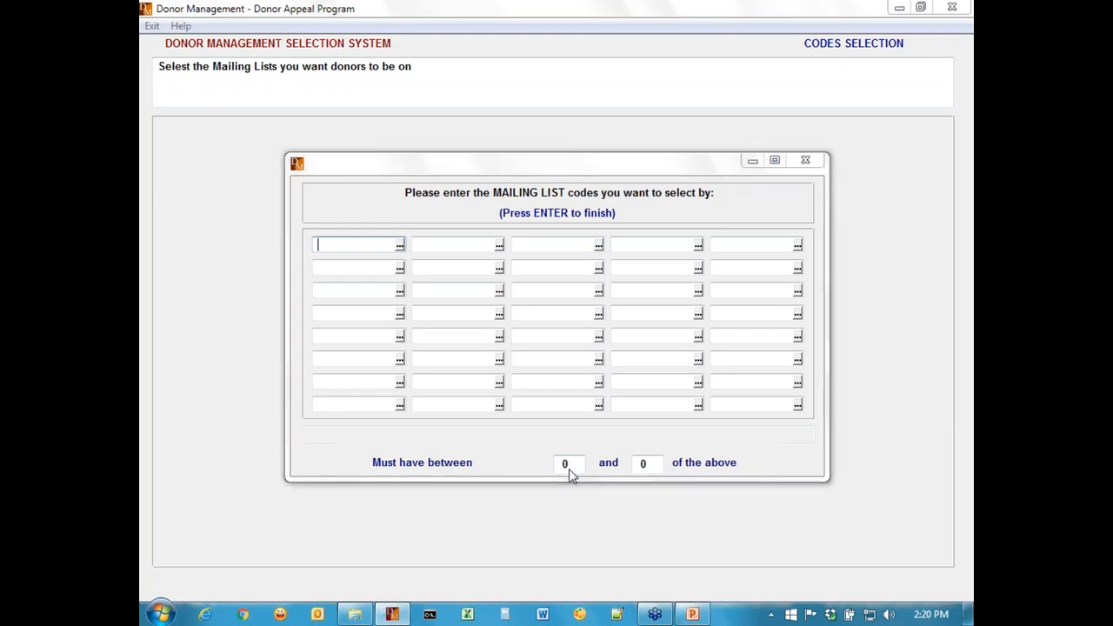
key("Return")
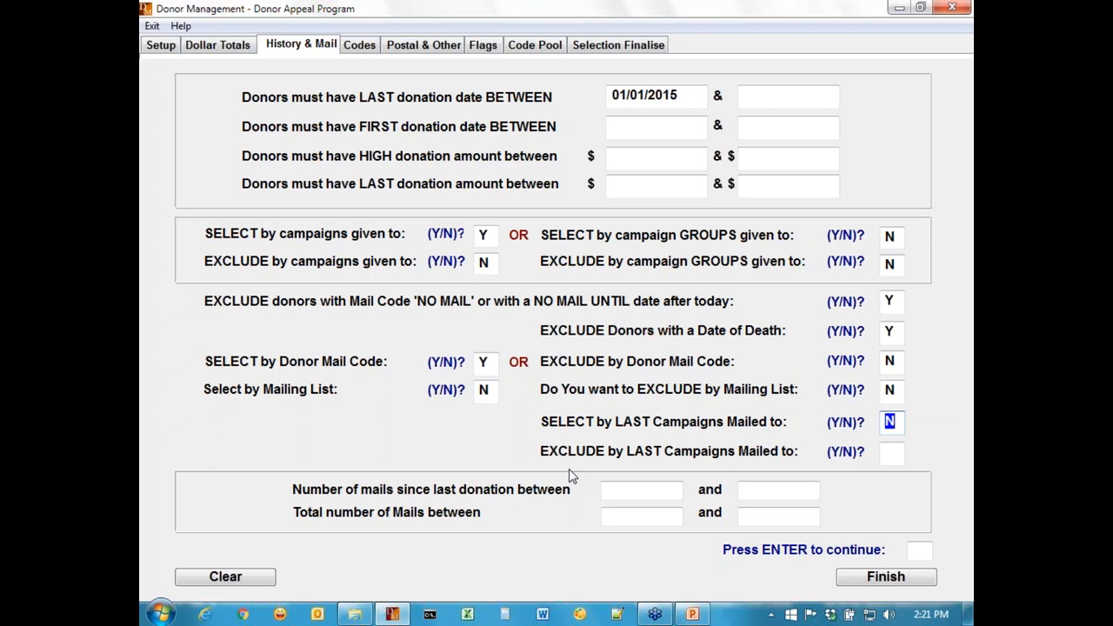
left_click(642, 490)
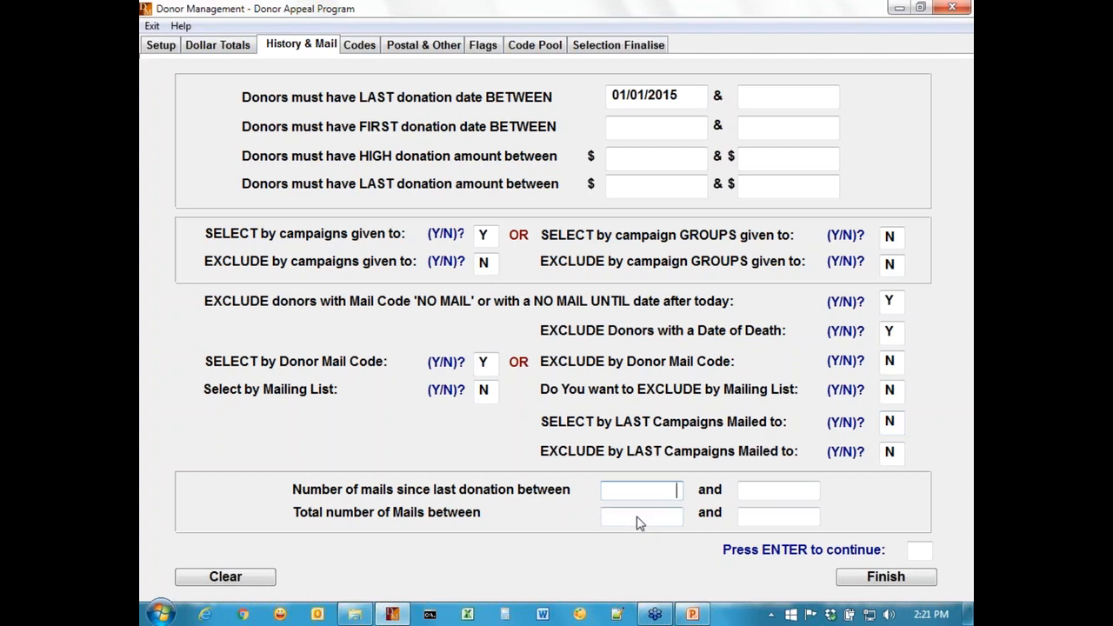
On the Codes page, answer N to the donor source, donor type and extra code selection questions.
left_click(360, 46)
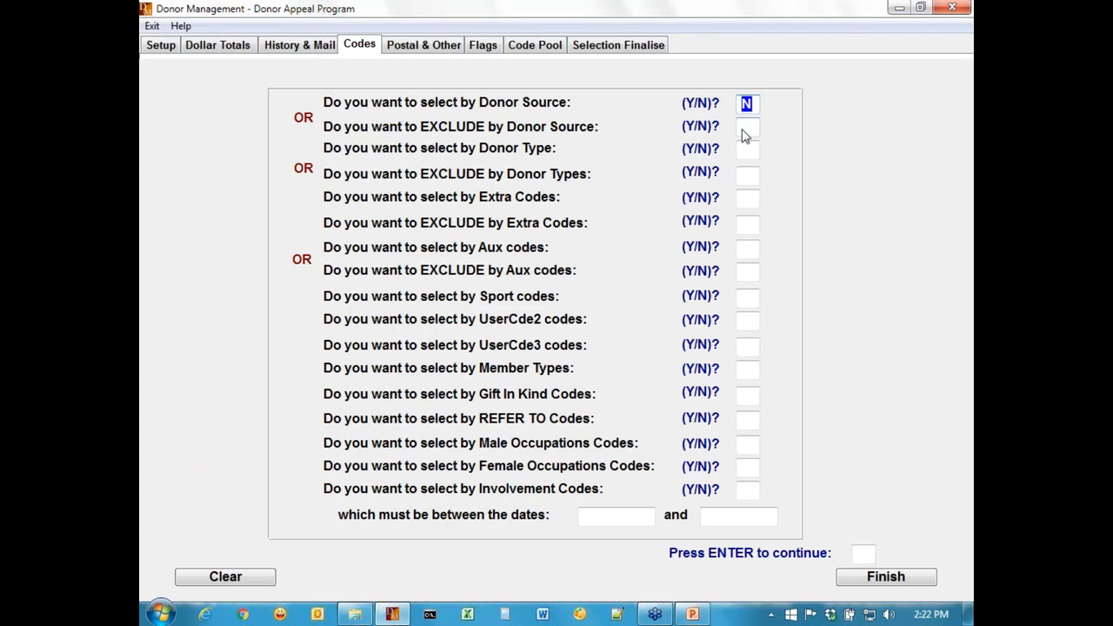
type("Y")
key("Return")
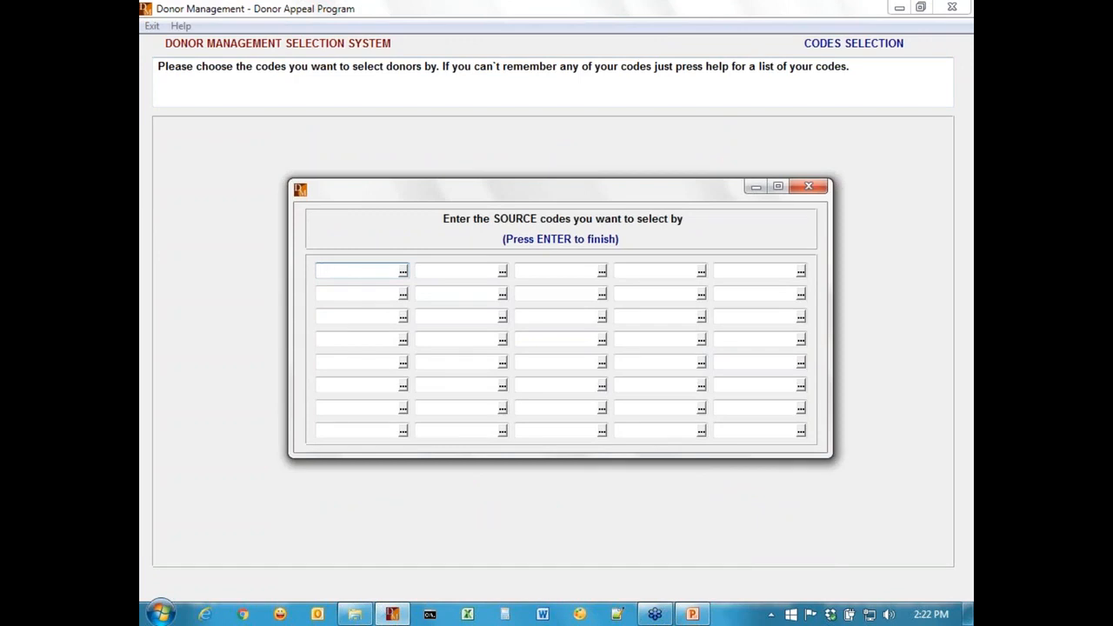
key("Return")
key("Return")
key("Return")
key("Return")
key("Return")
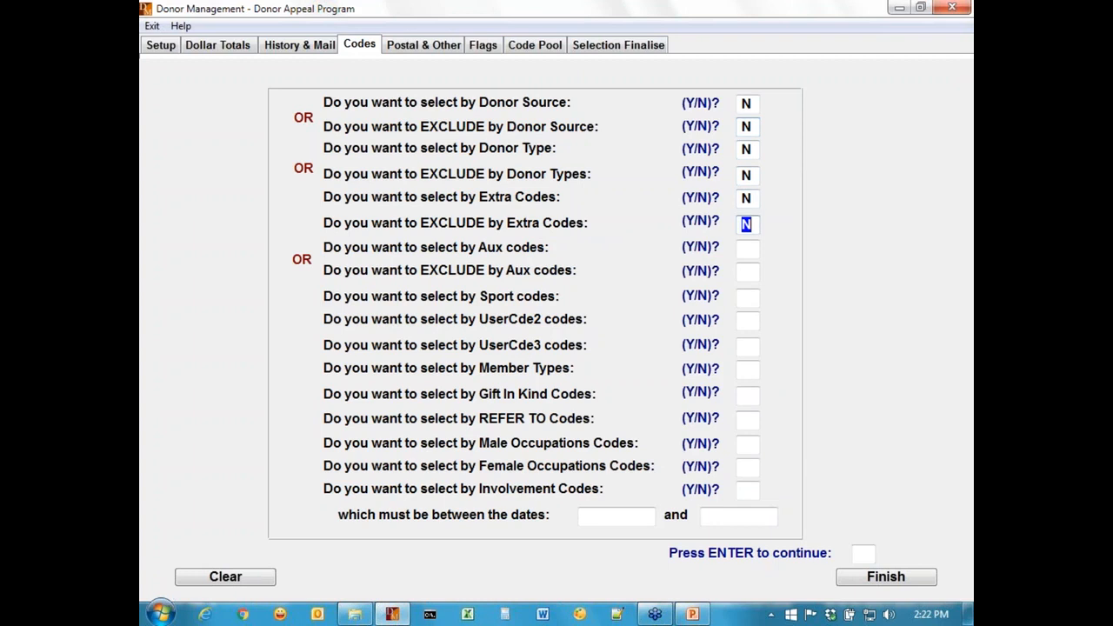
key("Up")
type("Y")
key("Return")
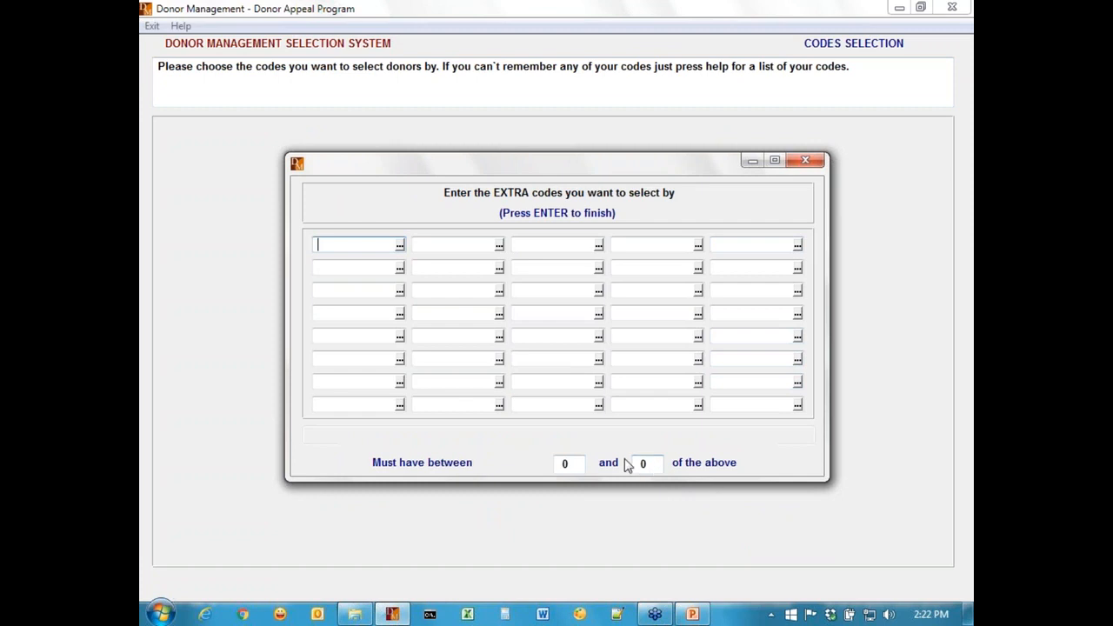
key("Return")
key("Up")
key("Up")
key("Up")
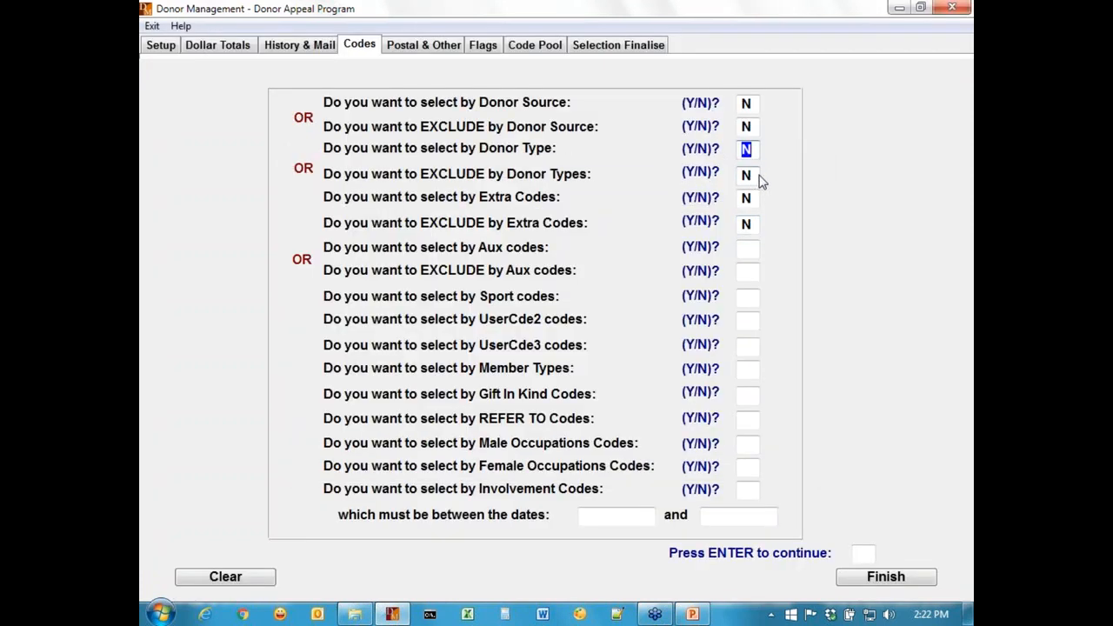
type("Y")
key("Return")
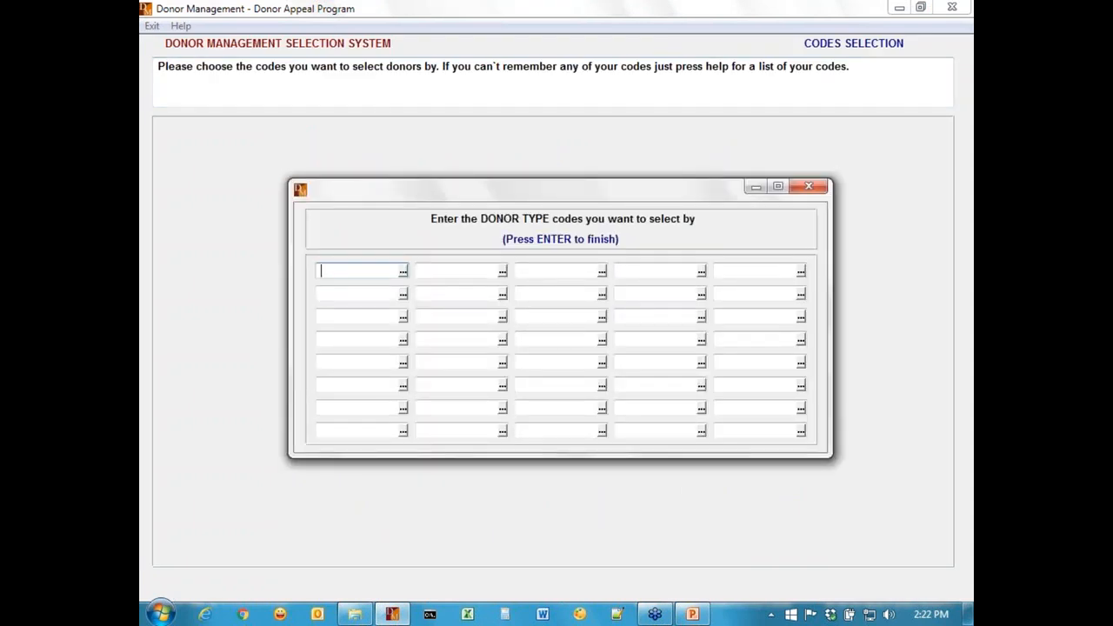
key("Return")
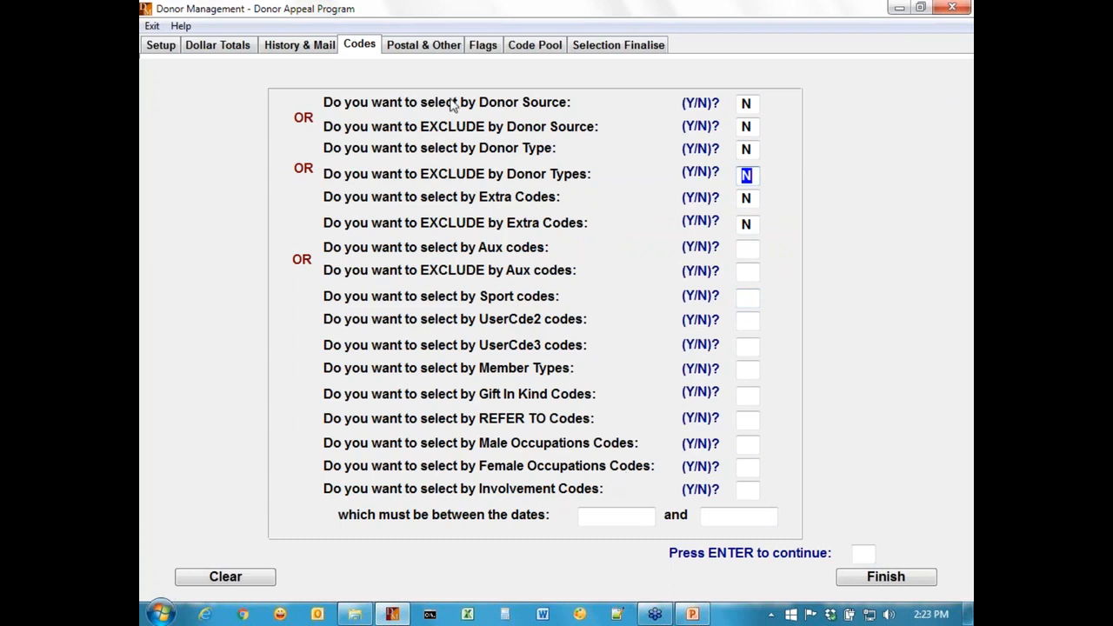
On the Postal & Other page, answer N to the particular postcode, Australian state and country code questions.
left_click(441, 48)
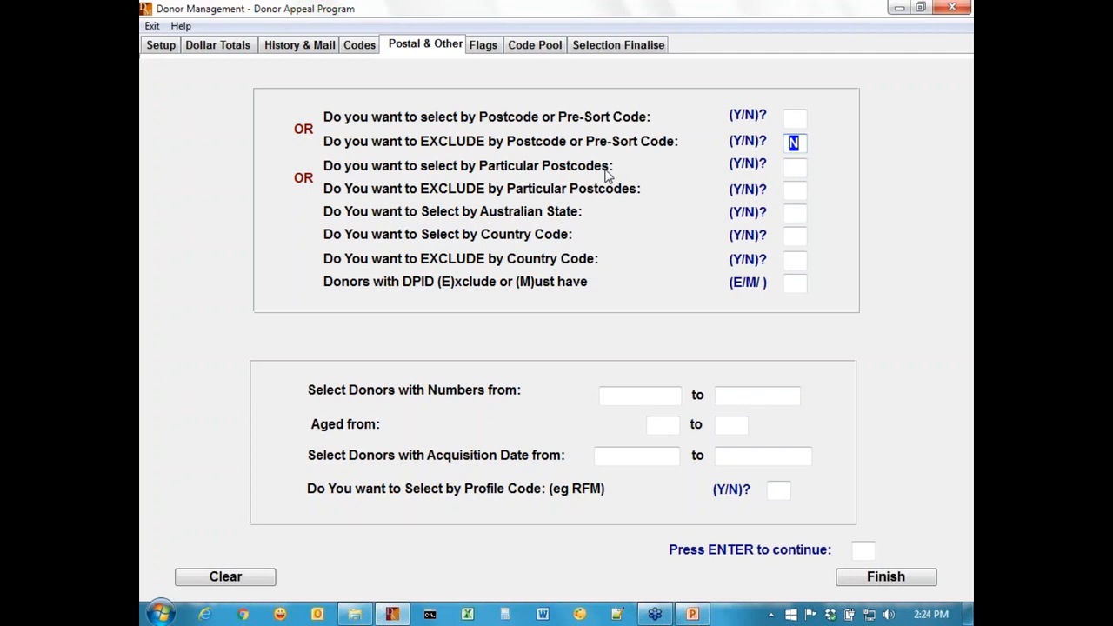
key("Return")
type("Y")
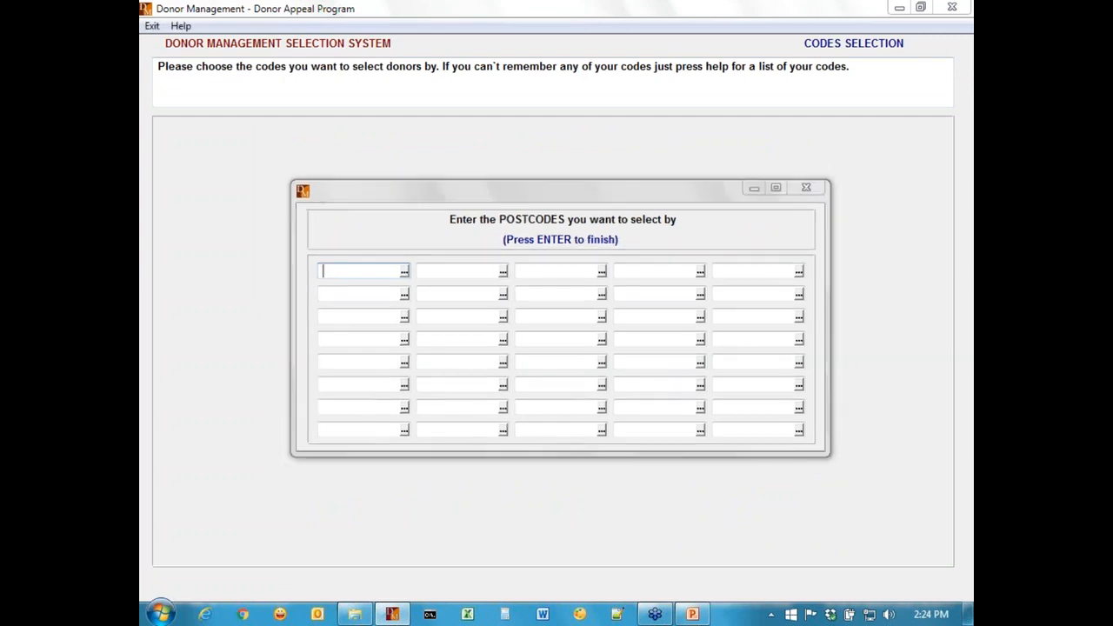
key("Return")
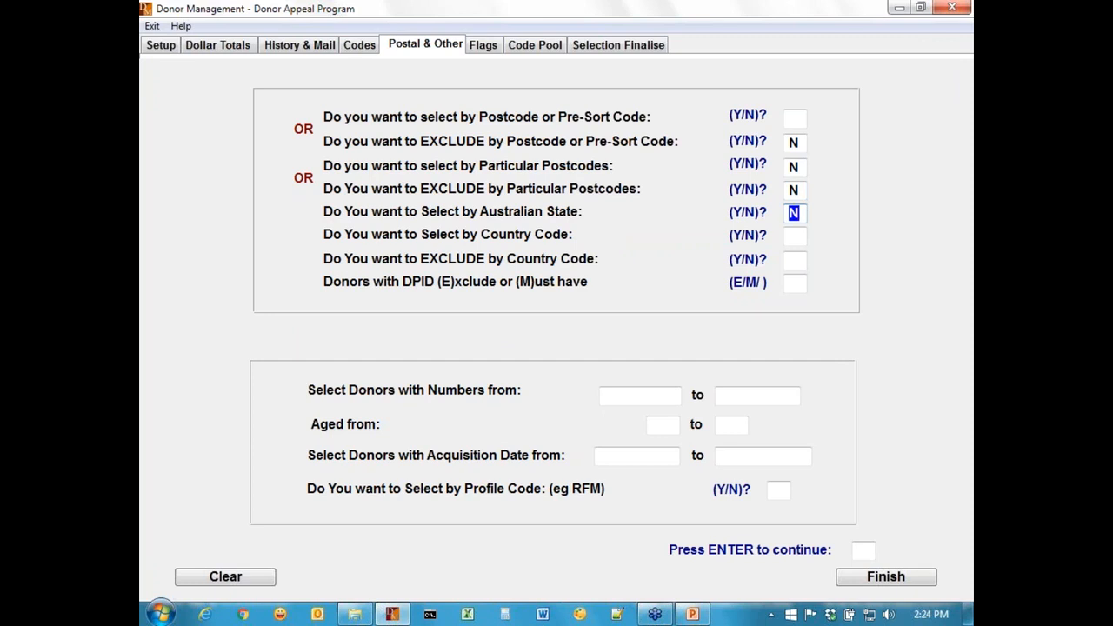
key("Return")
key("Return")
key("Return")
key("Return")
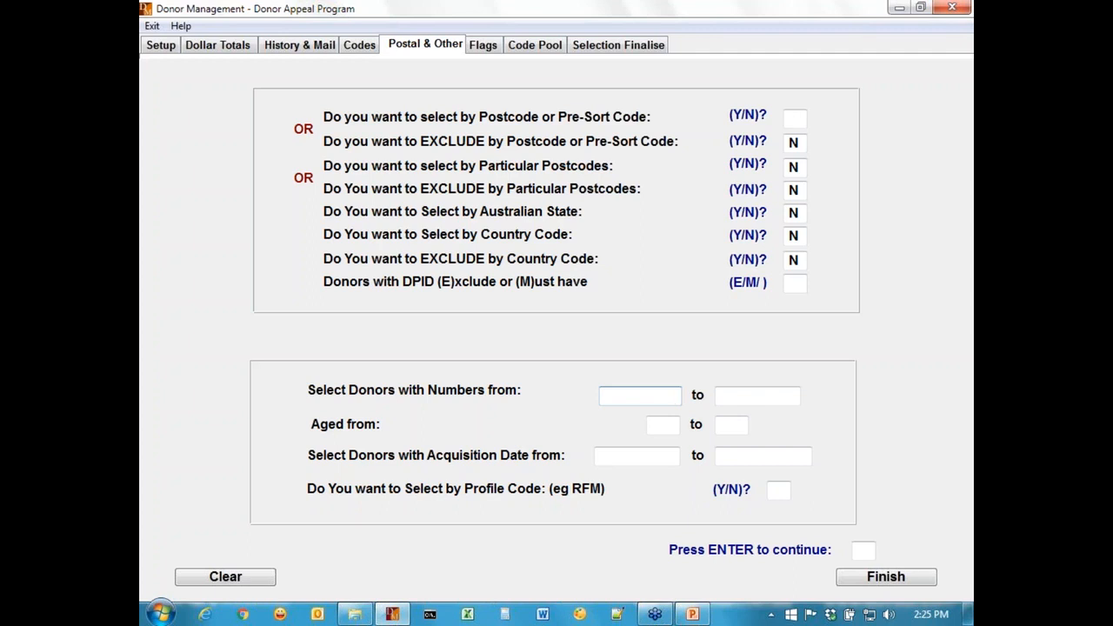
On Selection Finalise, keep duplicated mail, skip saving a format, choose Alphabetical output and begin the selection.
left_click(663, 425)
left_click(637, 456)
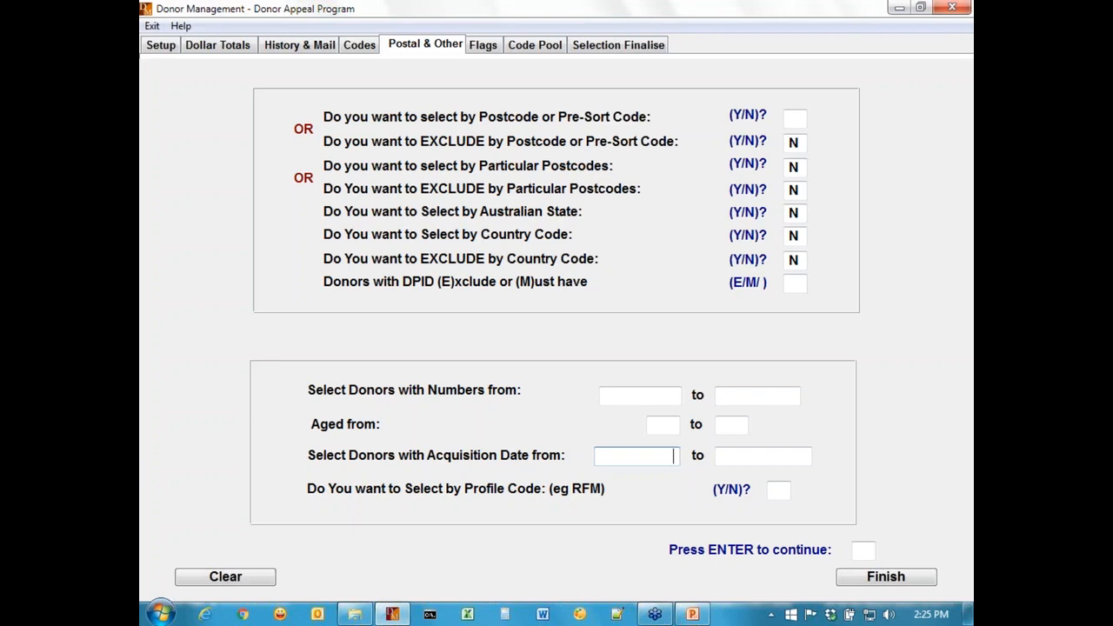
left_click(491, 48)
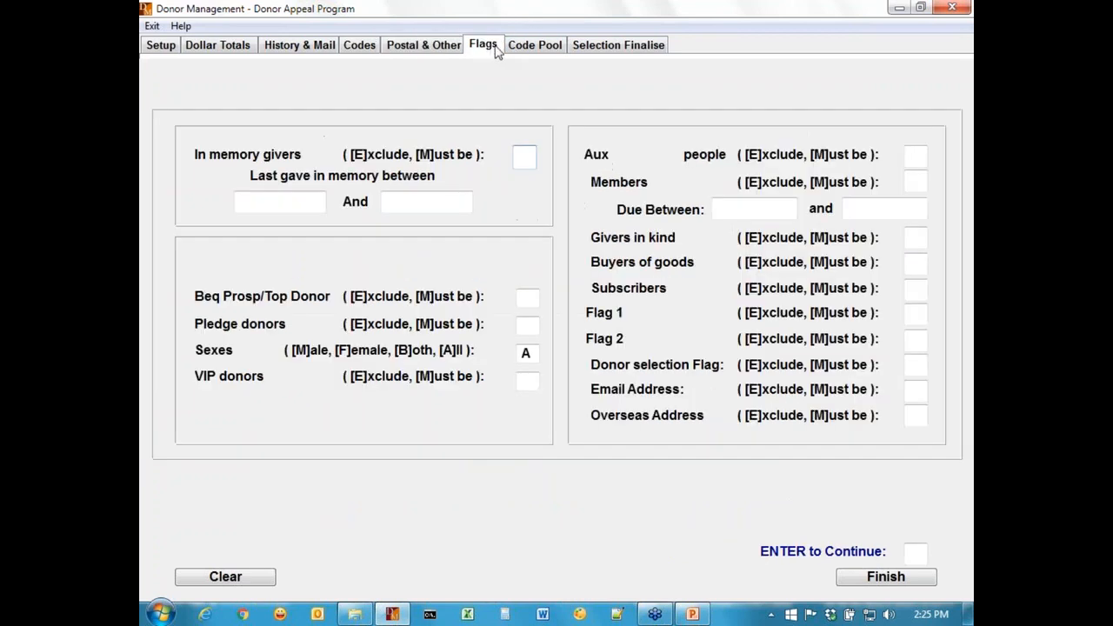
left_click(532, 45)
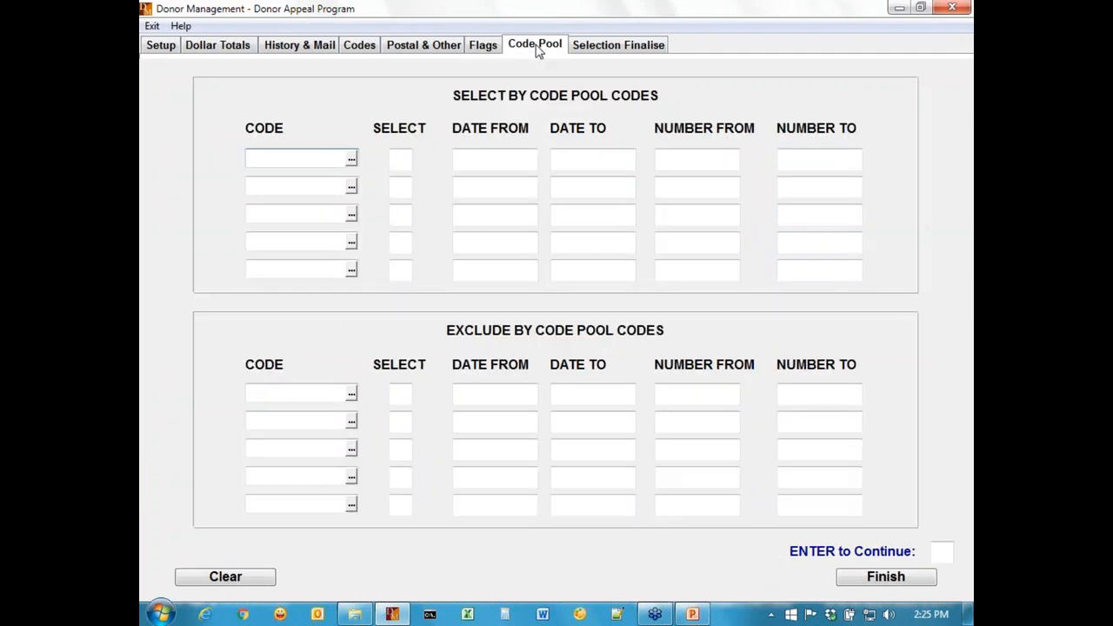
left_click(614, 48)
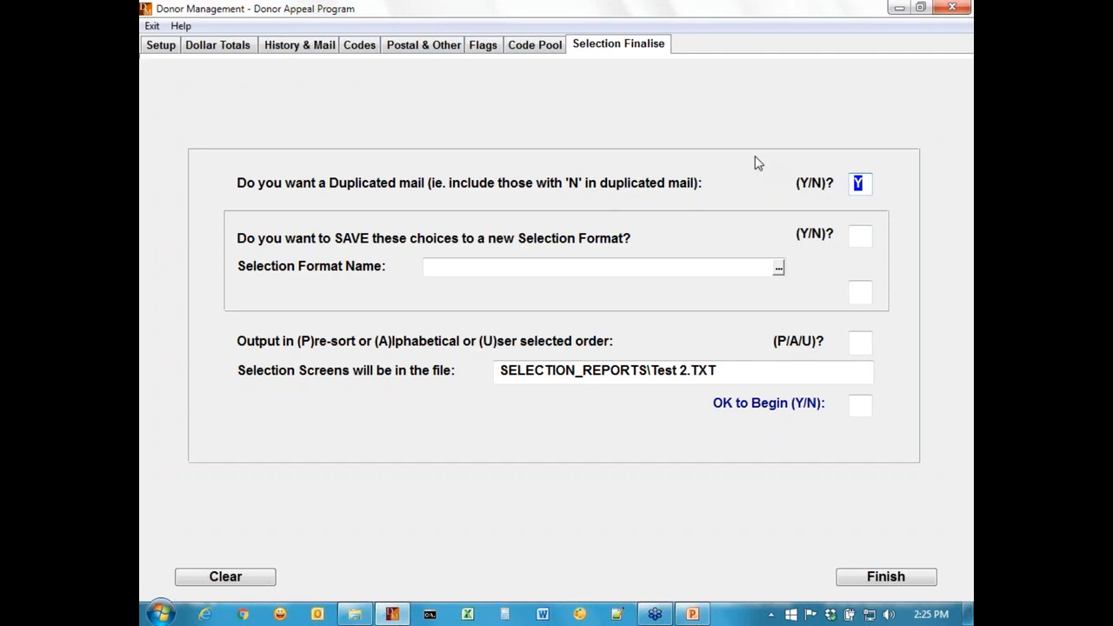
key("Return")
key("Return")
type("A")
key("Return")
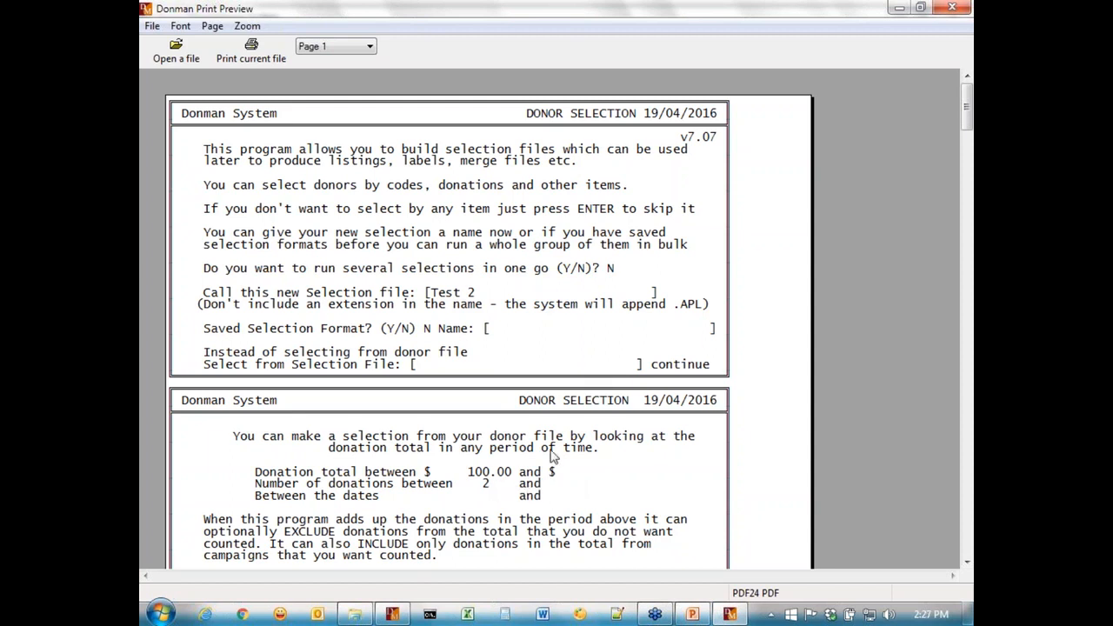
Review each page of the selection report in the print preview.
scroll(550, 454, "down", 3)
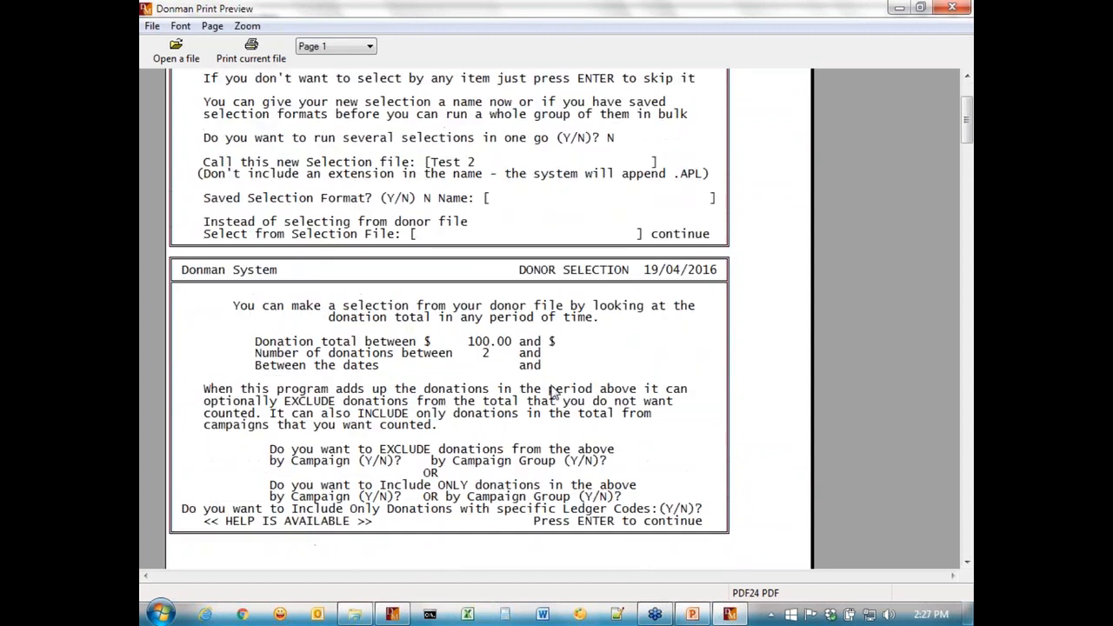
scroll(550, 393, "down", 15)
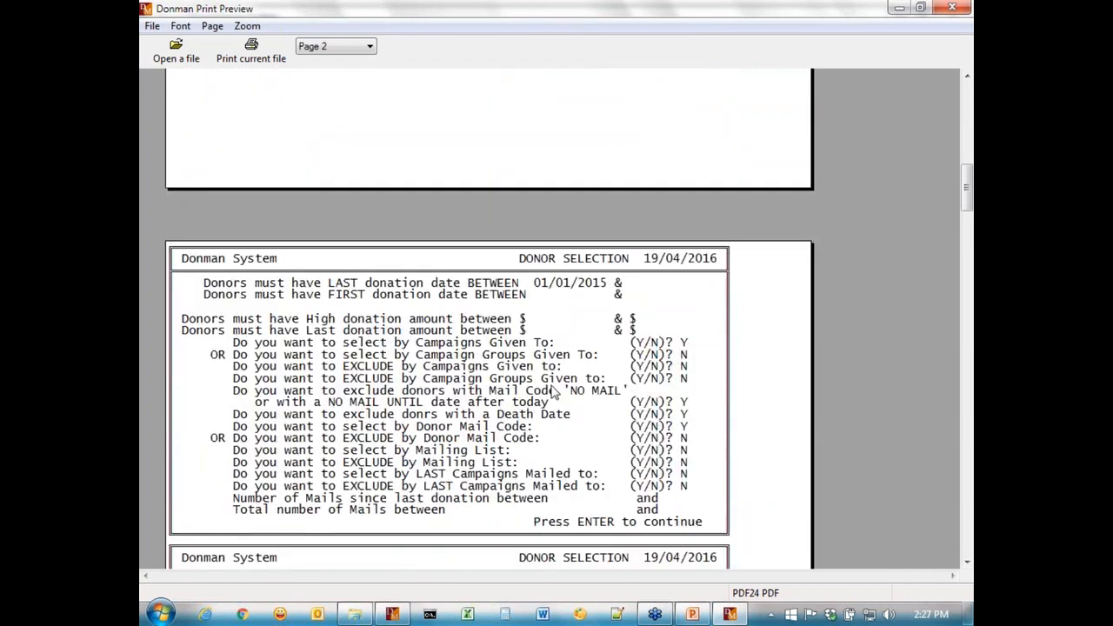
scroll(550, 392, "down", 4)
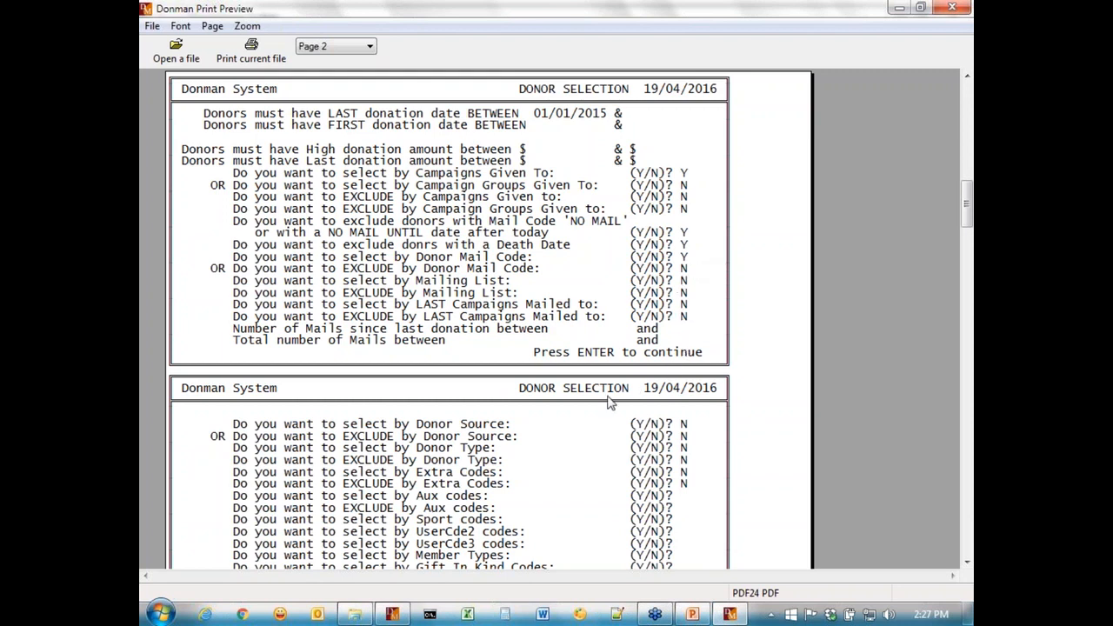
scroll(611, 402, "down", 2)
scroll(610, 402, "down", 3)
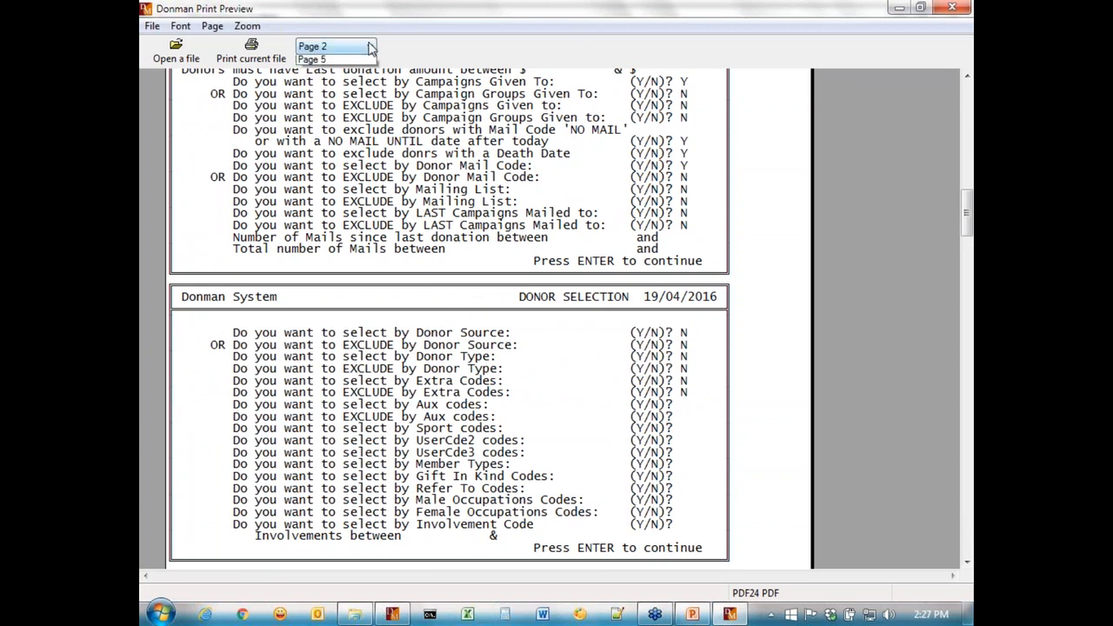
left_click(369, 47)
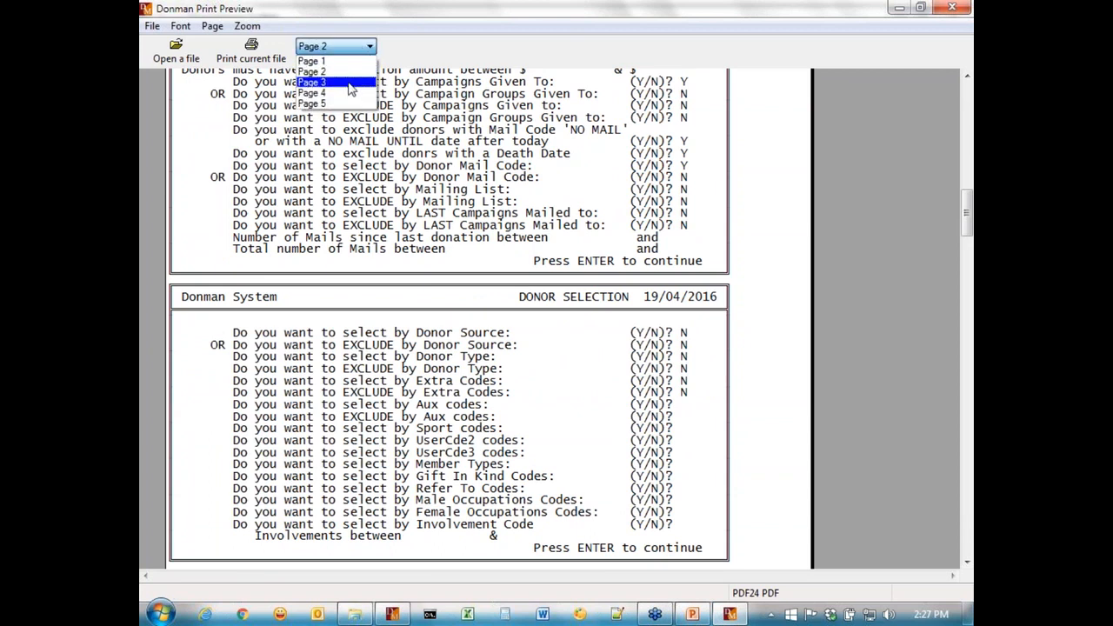
left_click(350, 83)
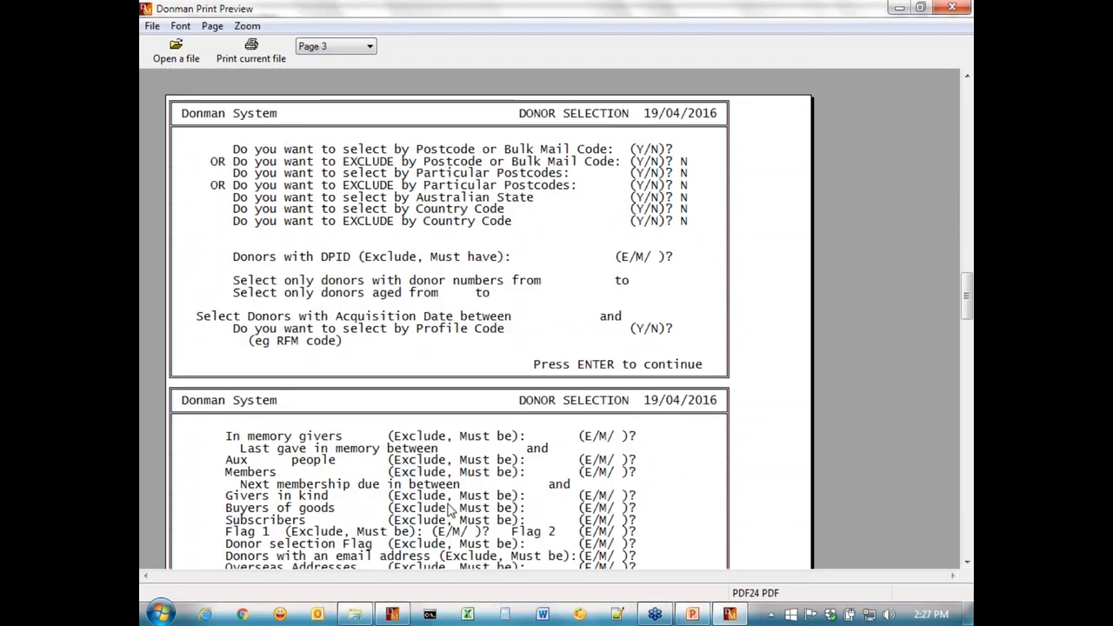
left_click(370, 47)
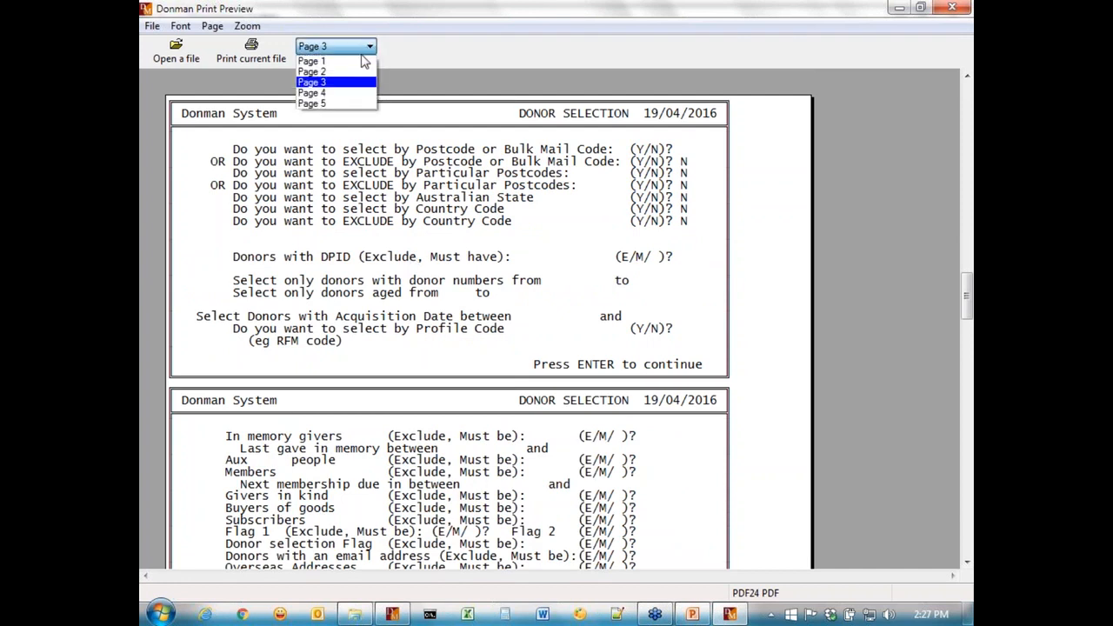
left_click(353, 93)
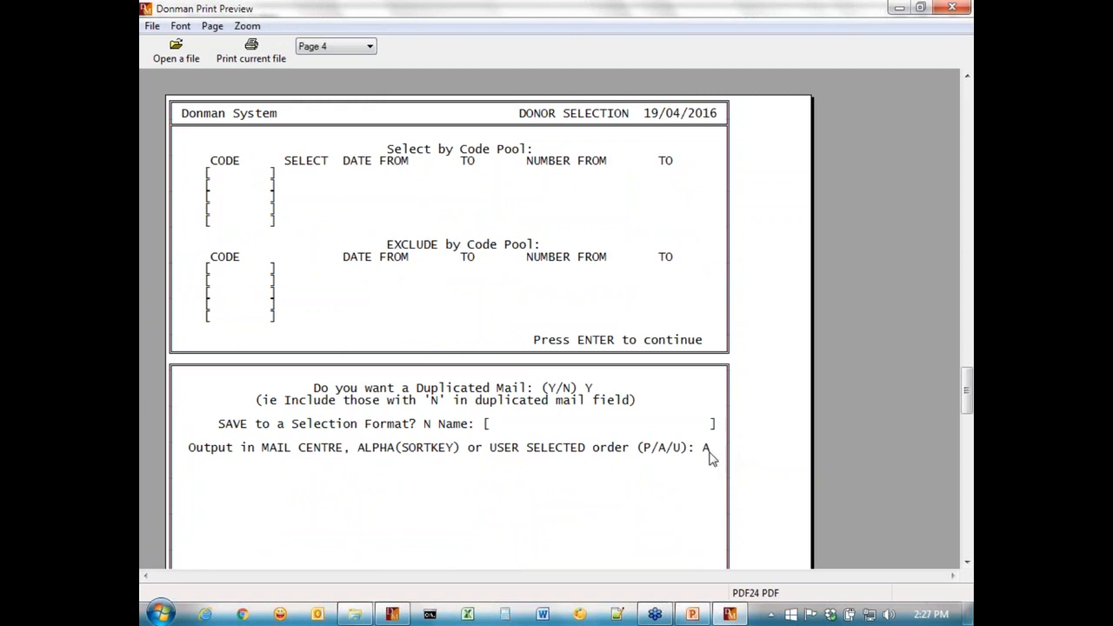
scroll(608, 405, "down", 3)
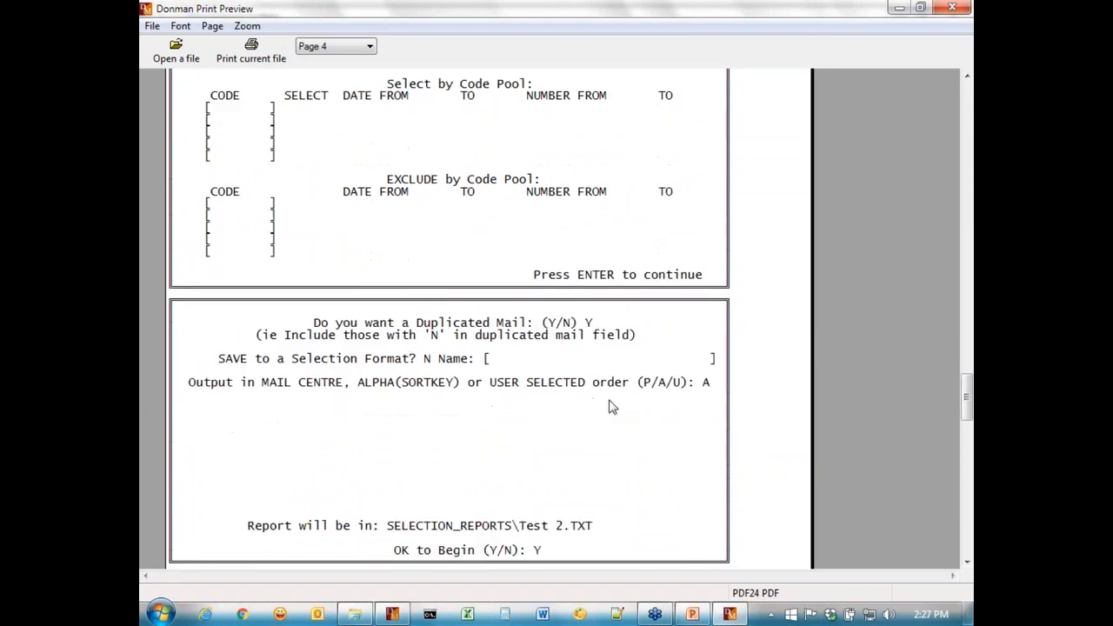
scroll(608, 392, "down", 6)
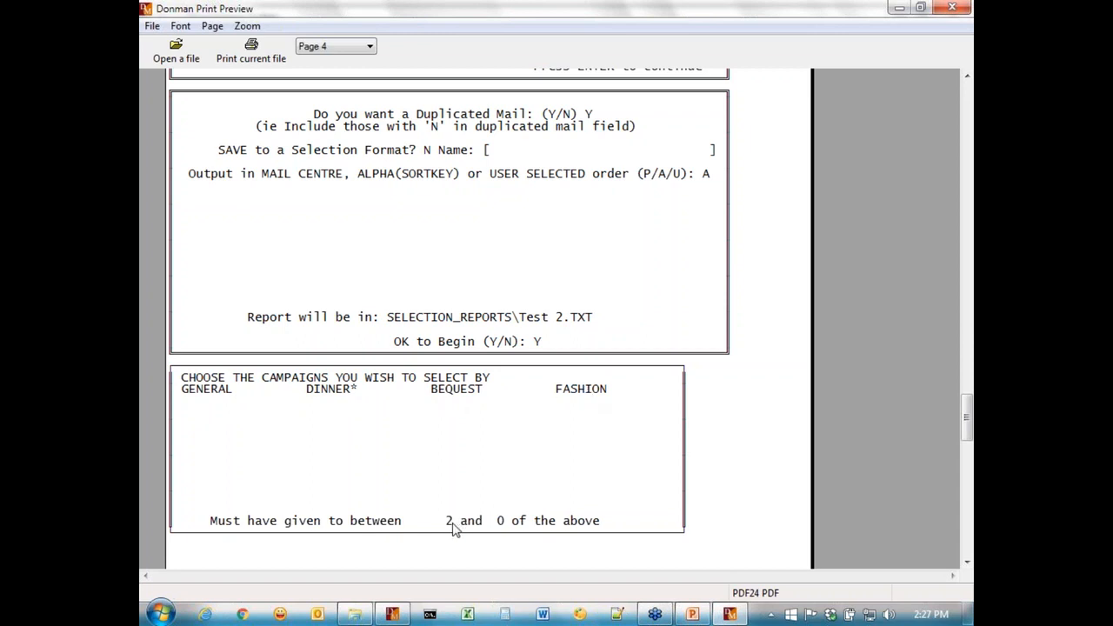
scroll(542, 343, "down", 5)
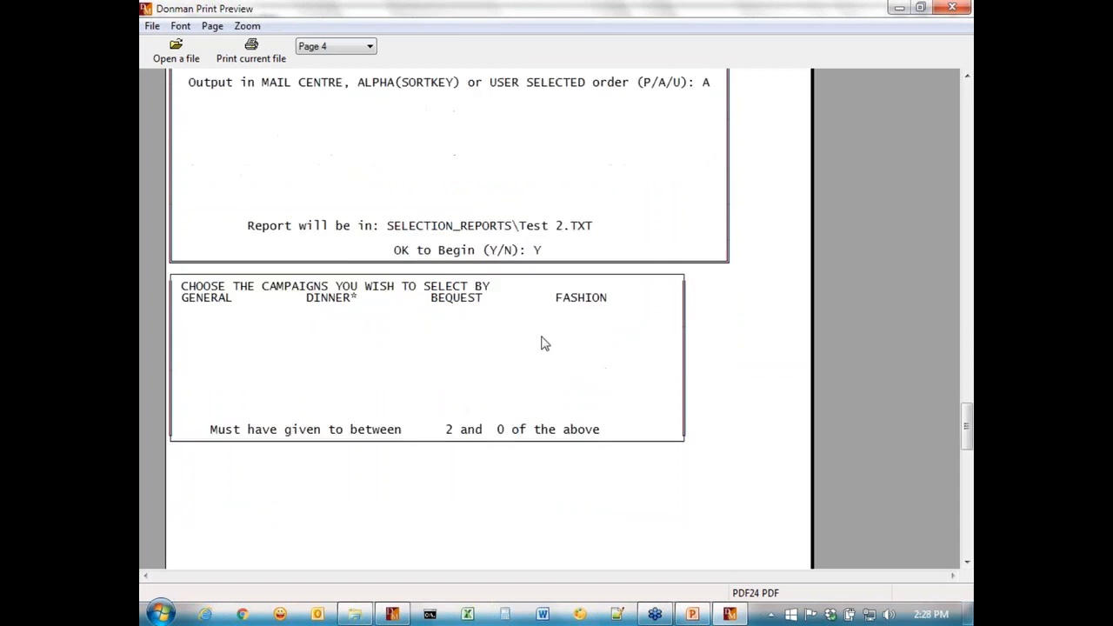
scroll(541, 344, "down", 6)
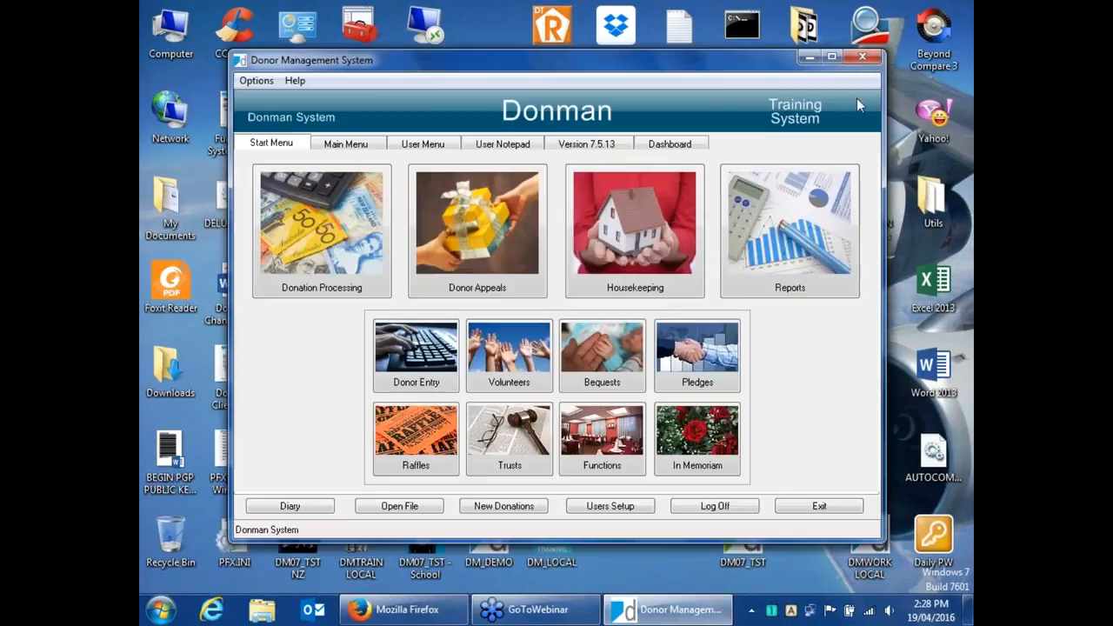
left_click(831, 58)
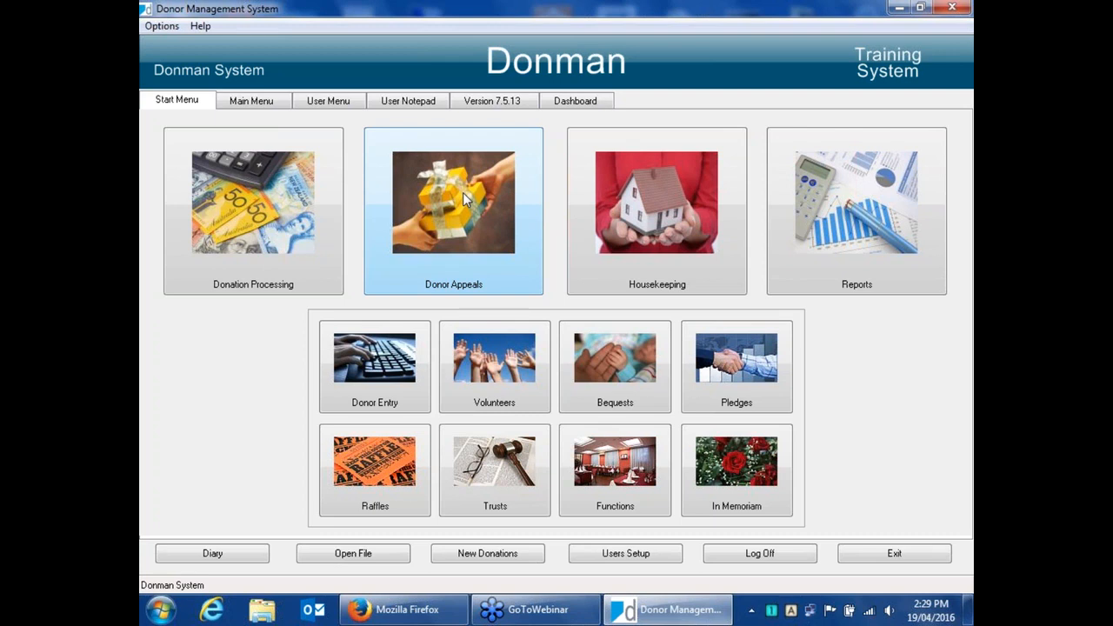
Open Create Mail Merge Data File from the Donor Appeals mailing bureau output menu.
left_click(463, 192)
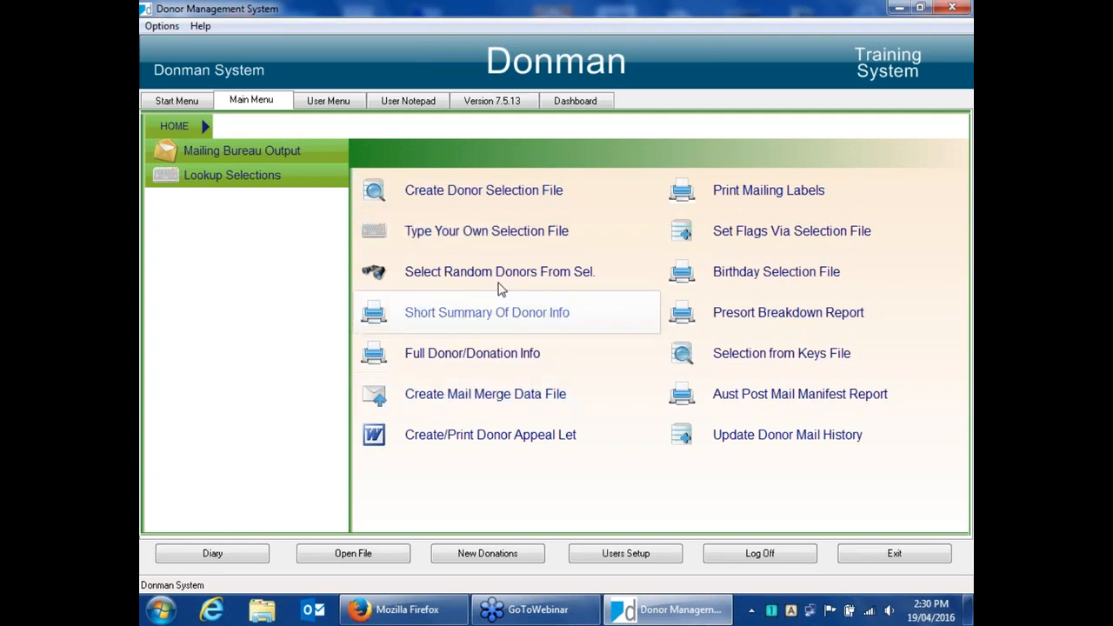
left_click(507, 397)
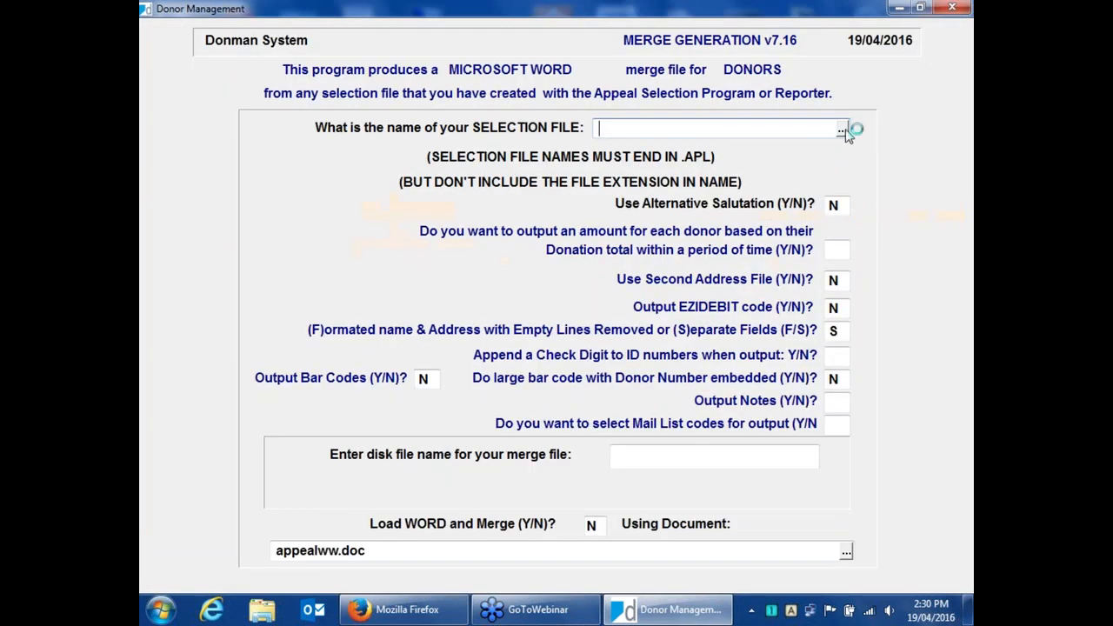
Choose CURRENT DONORS as the selection file and accept the default record count.
left_click(844, 127)
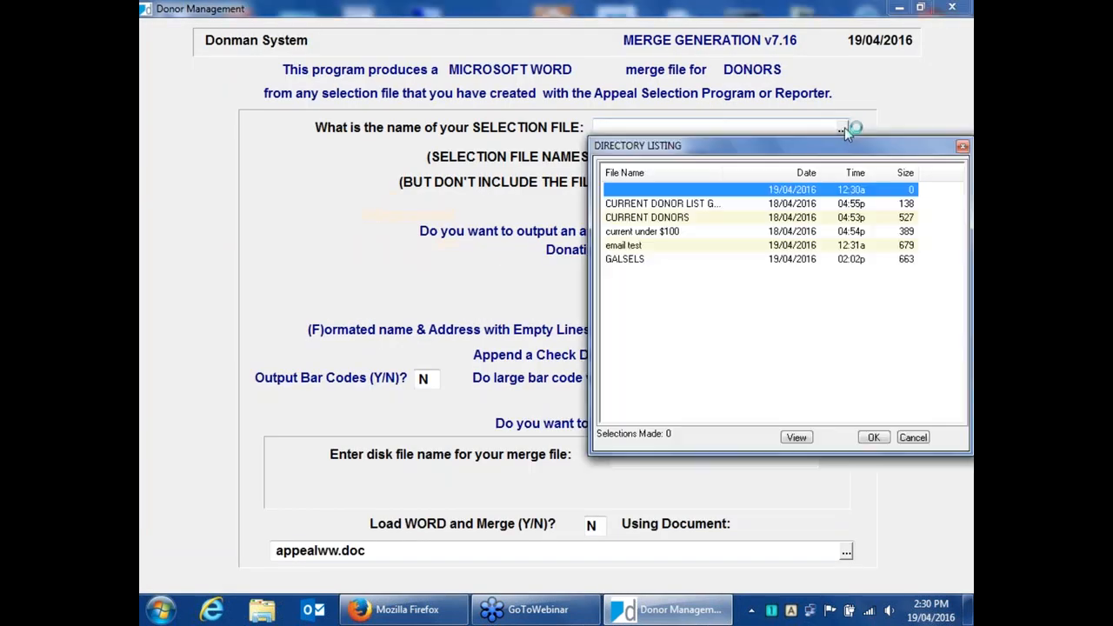
left_click(624, 220)
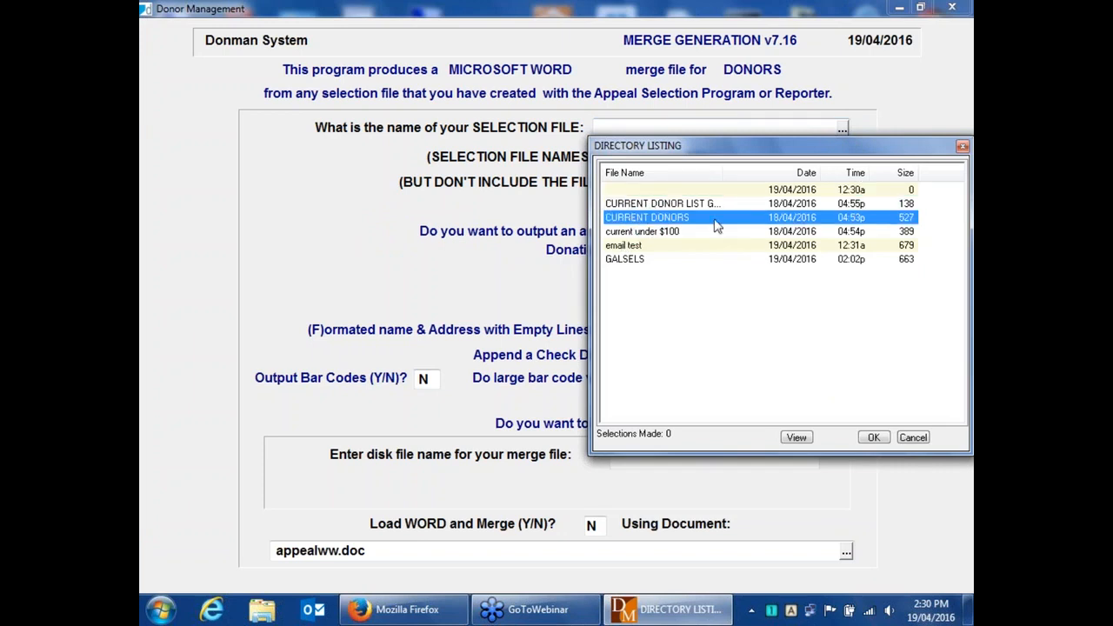
double_click(656, 219)
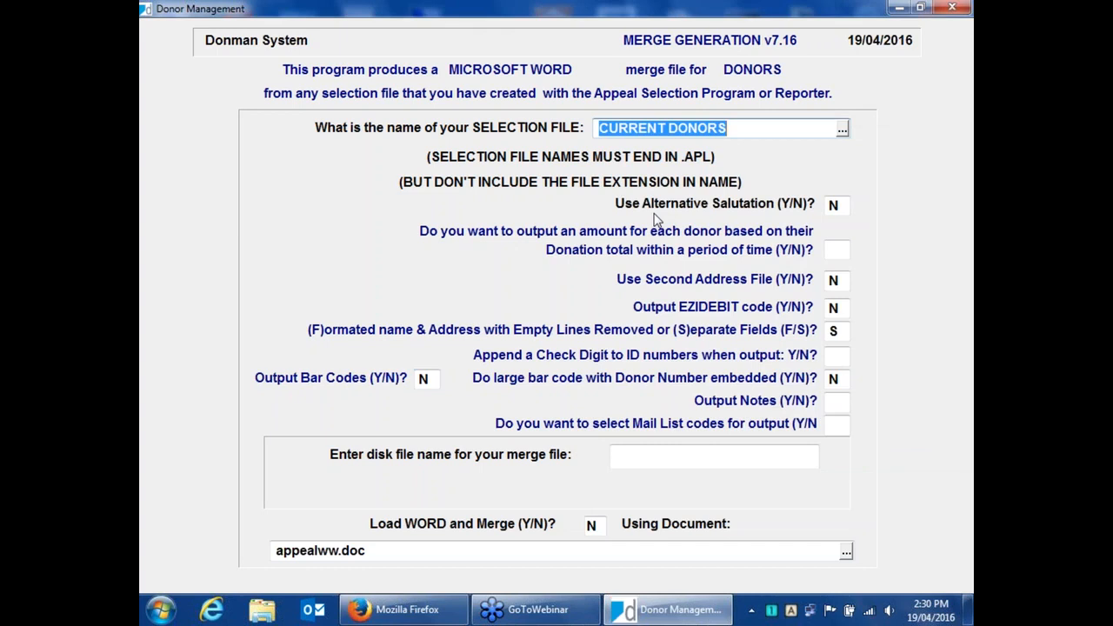
key("Return")
key("Return")
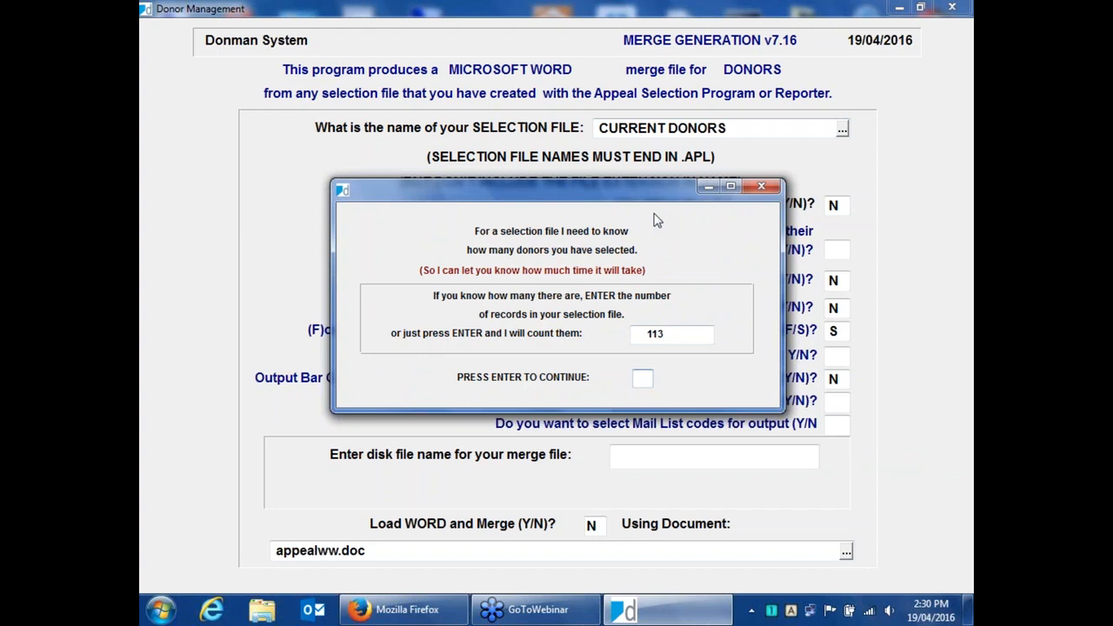
key("Return")
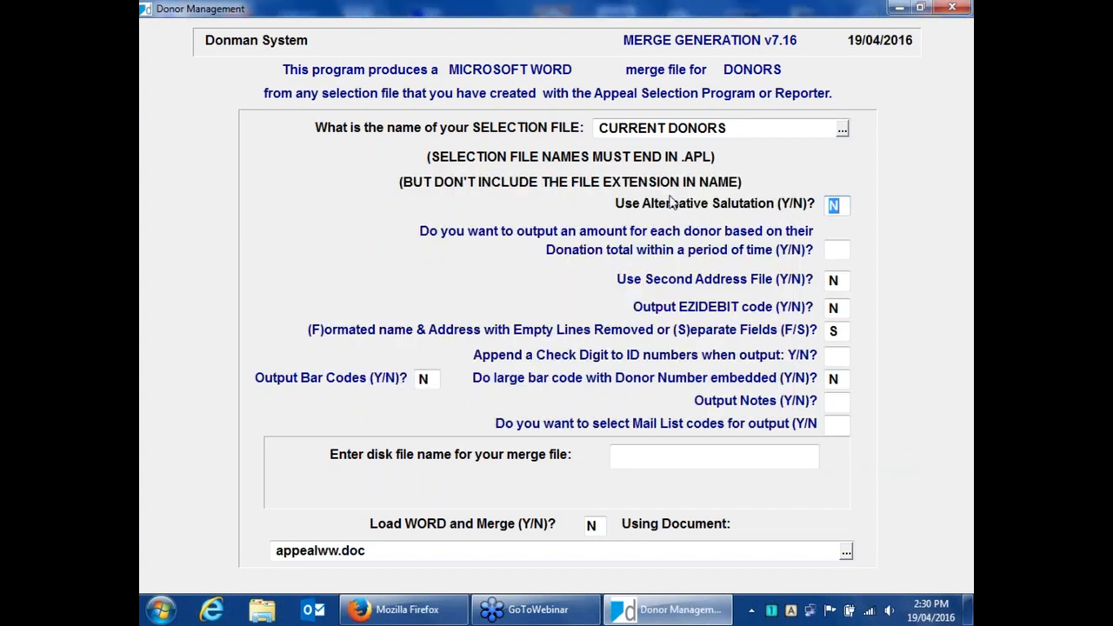
left_click(842, 131)
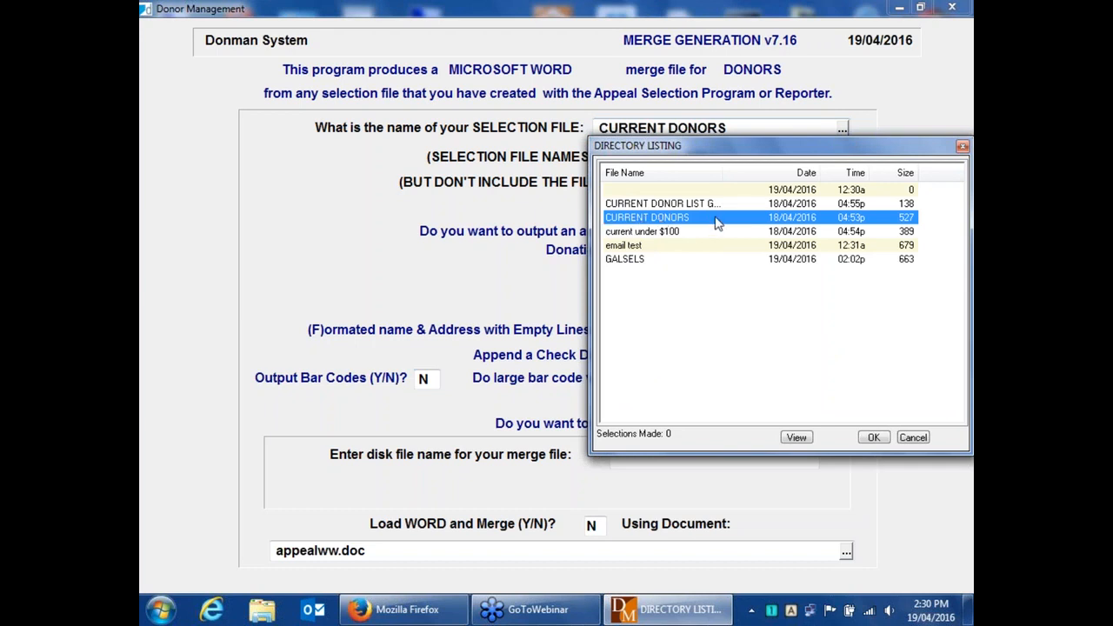
left_click(917, 438)
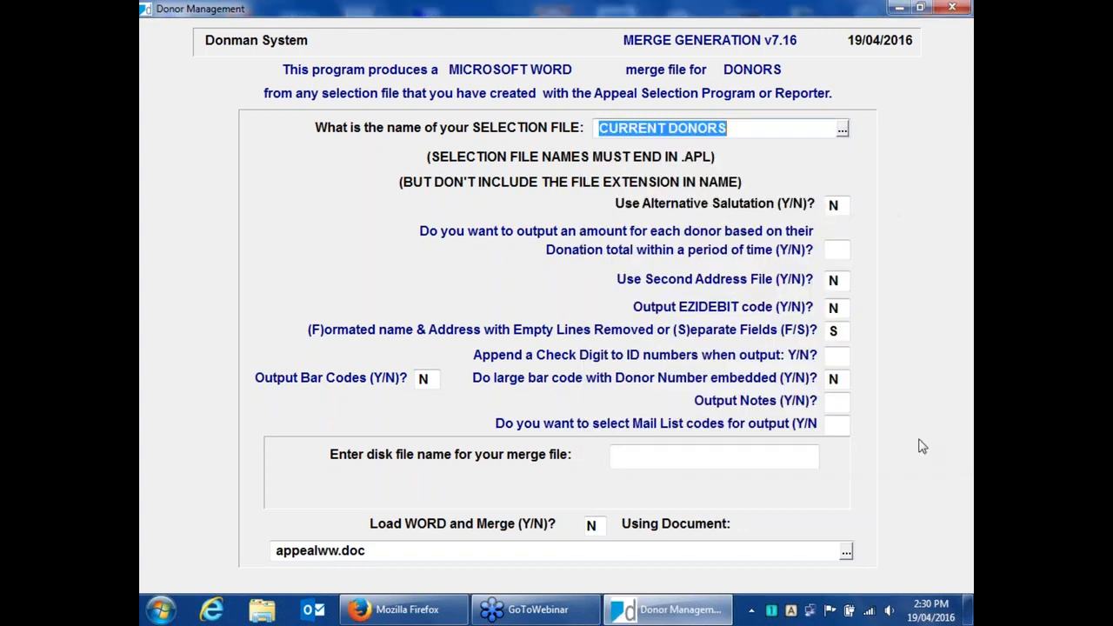
key("Return")
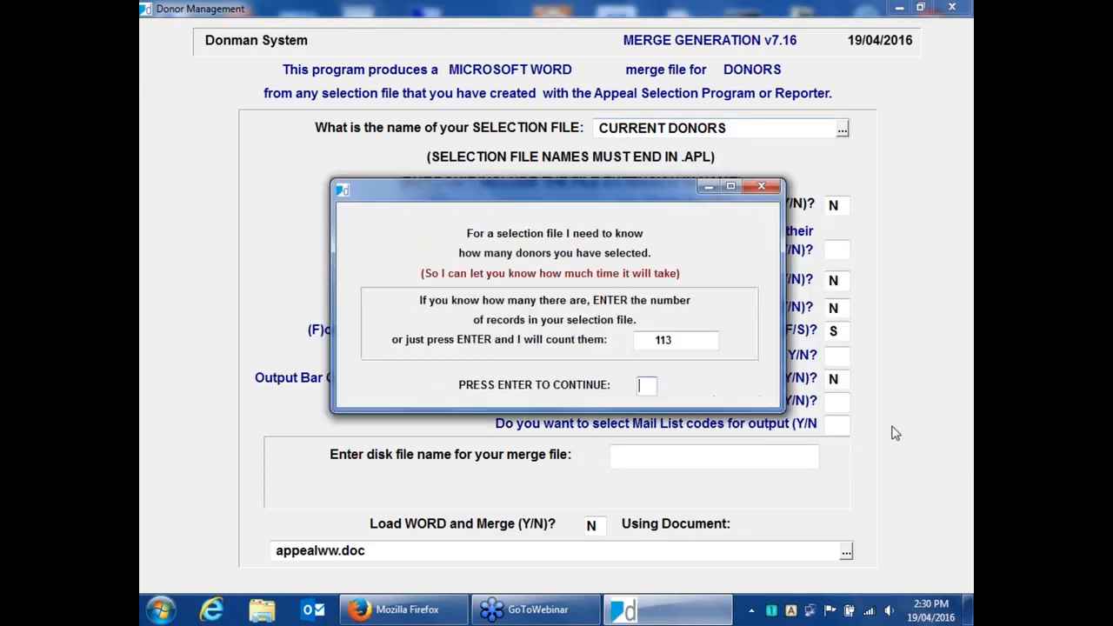
key("Return")
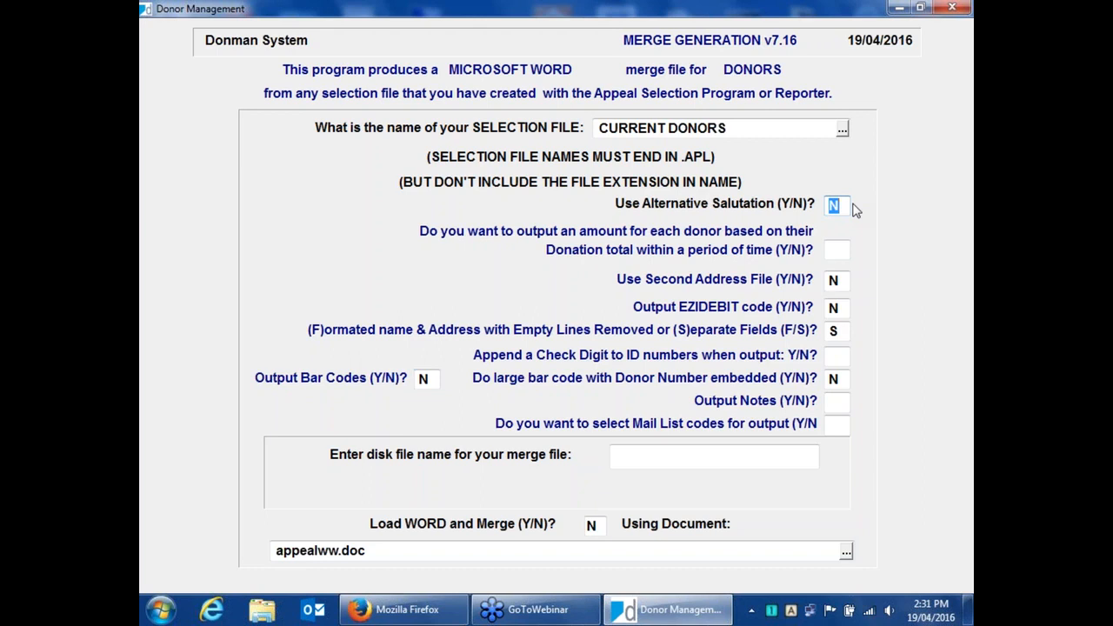
Answer Y to outputting each donor's donation total within a period of time.
key("Return")
type("Y")
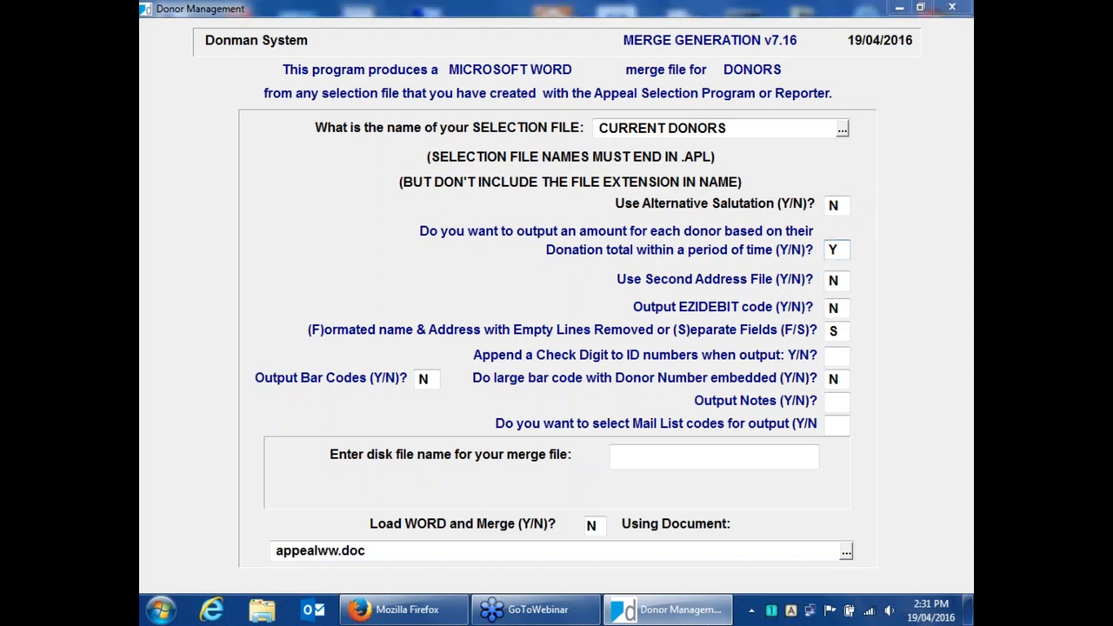
key("Return")
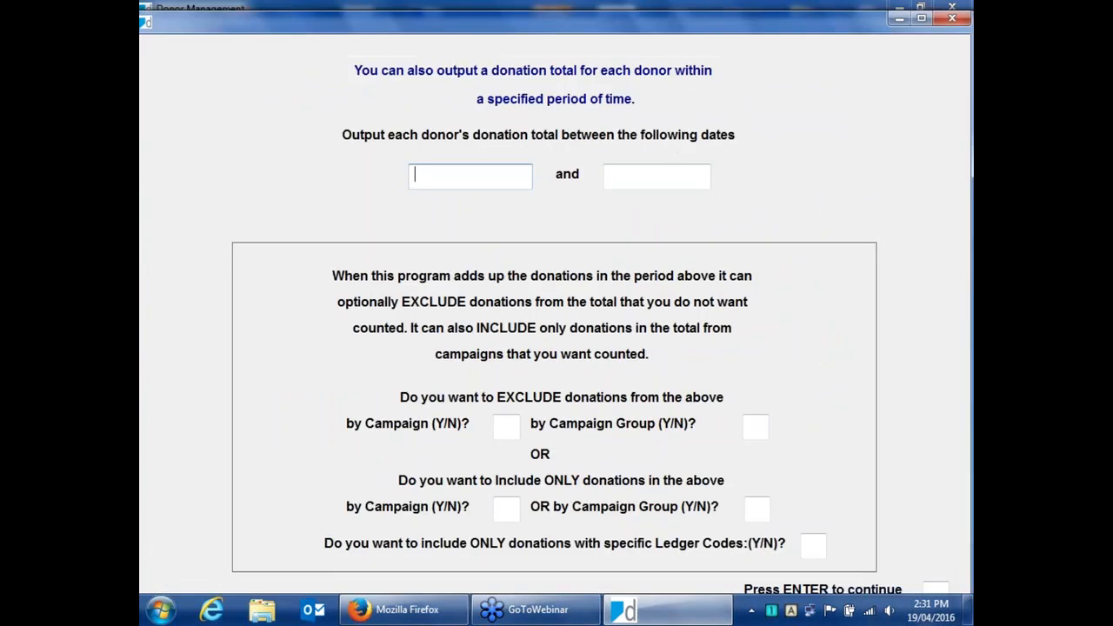
Set the donation total period to run from 01/01/2014 to 19/04/2016.
type("010114")
key("Return")
key("Return")
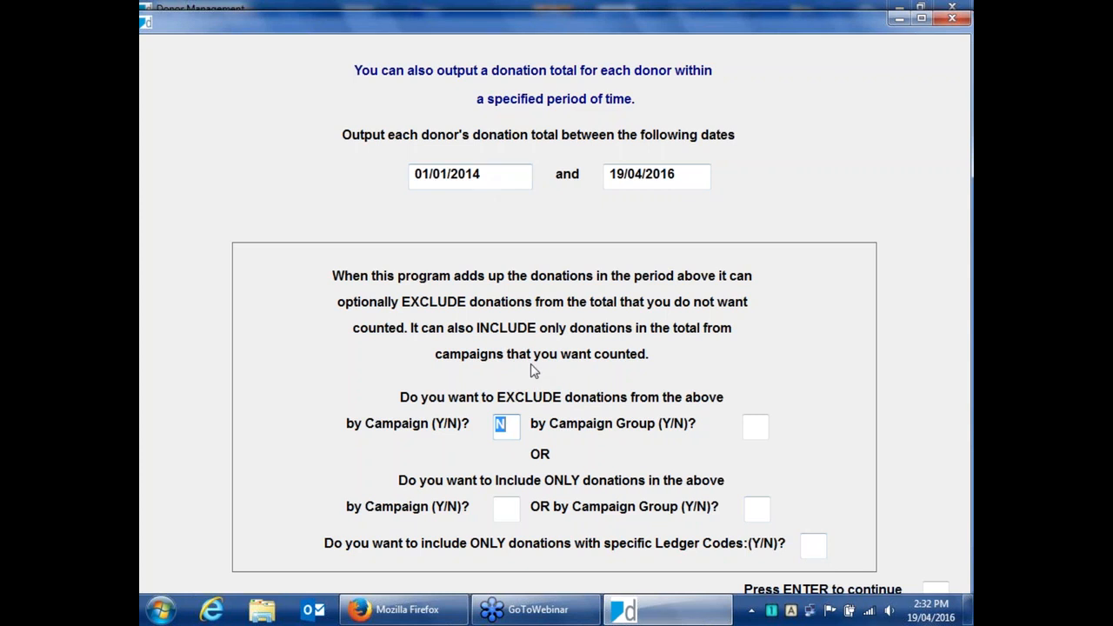
Answer N to excluding or including donations by campaign, campaign group and ledger codes, then continue.
key("Return")
key("Return")
key("Return")
key("Return")
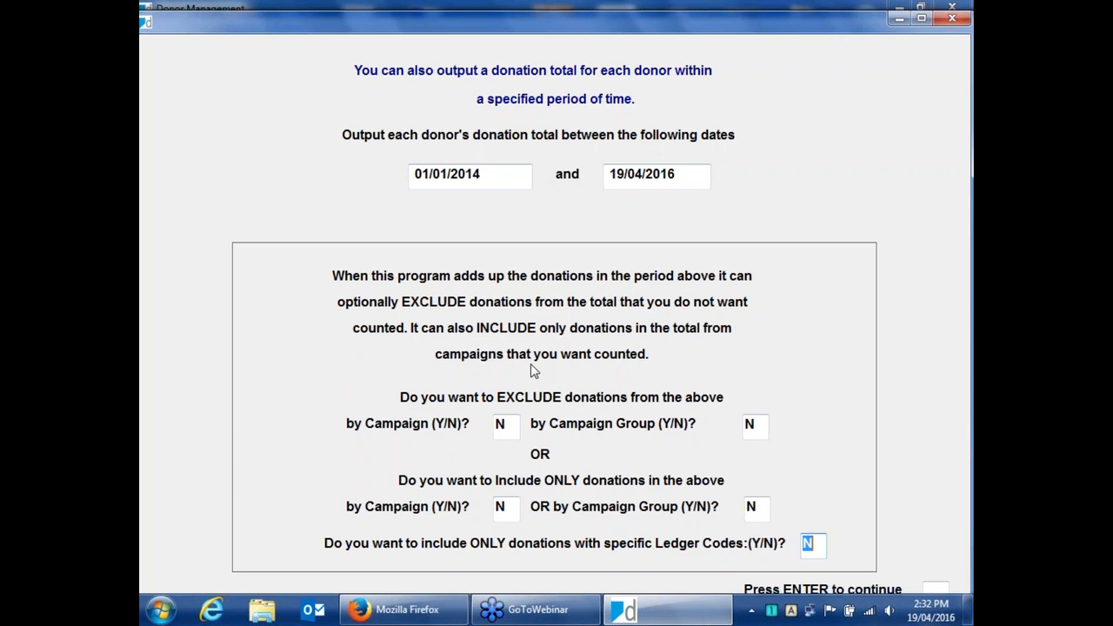
key("Return")
key("Return")
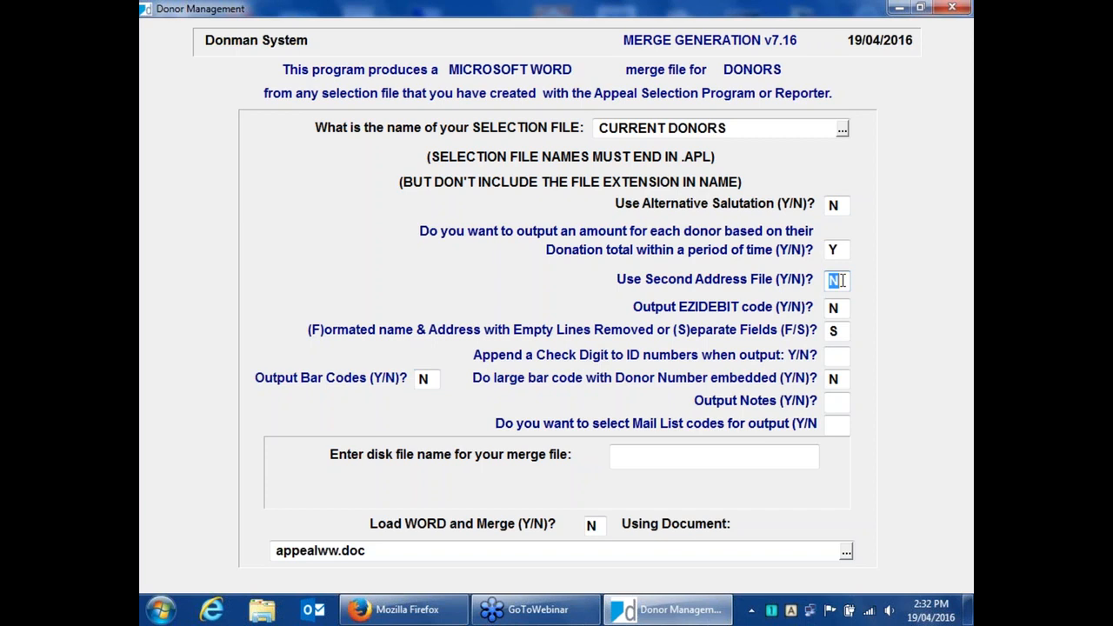
Move through the remaining merge options and set Output Bar Codes to Y.
key("Tab")
key("Tab")
key("Return")
key("Tab")
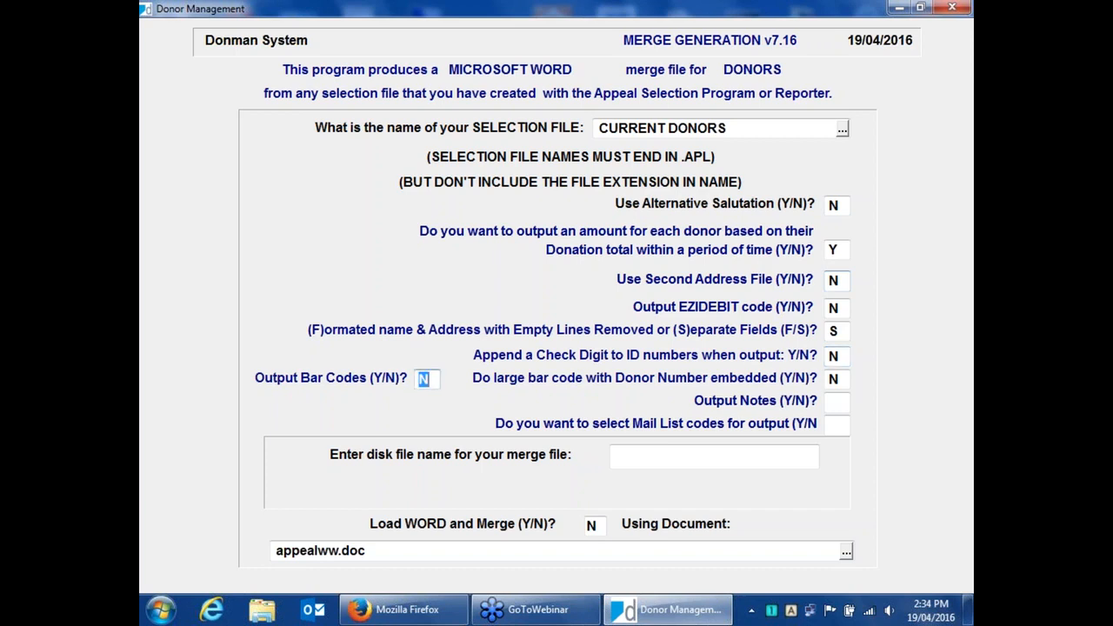
type("Y")
Answer N to the large bar code, output notes and mail list code questions.
key("Return")
key("Return")
key("Up")
key("Up")
key("Return")
key("Return")
key("Return")
key("Return")
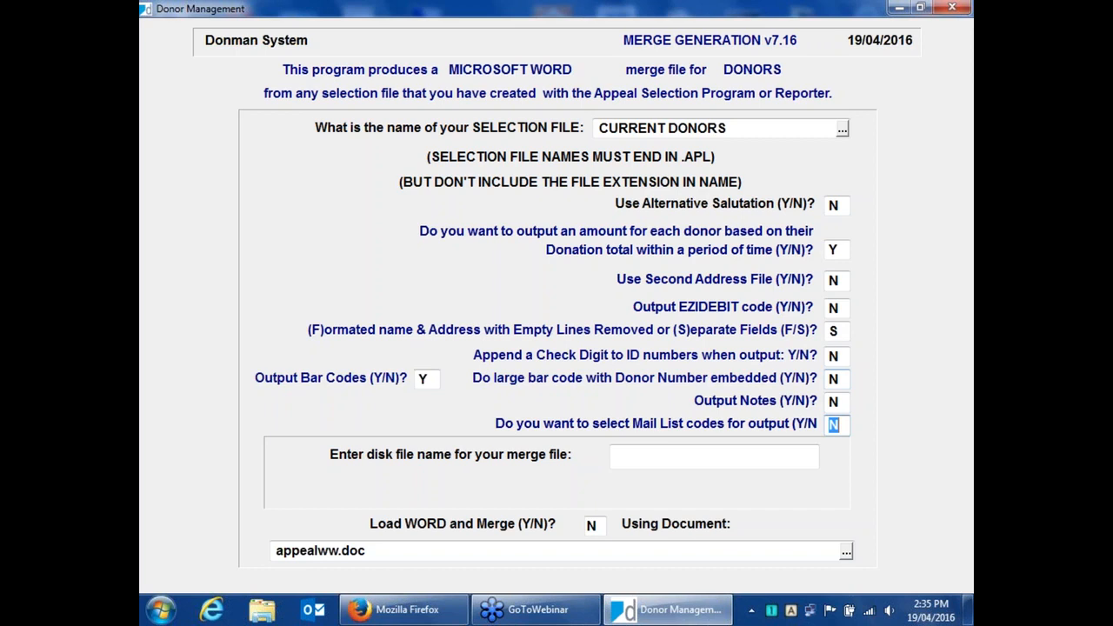
key("Return")
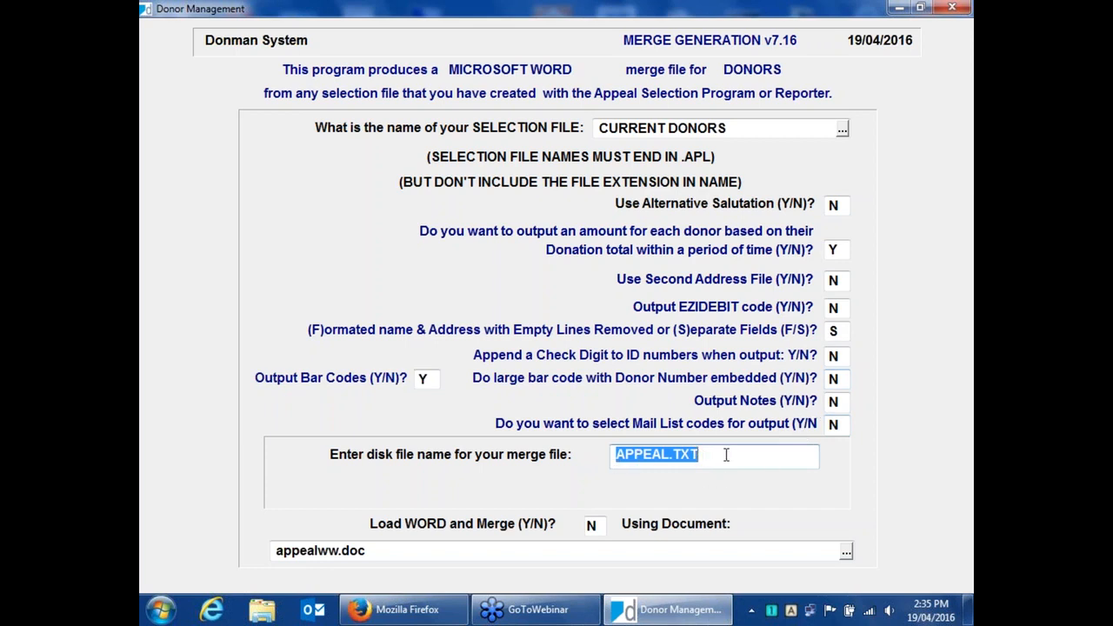
Name the merge file CURRENT DONORS.TXT using the selection file name, keep Load WORD and Merge at N.
left_click(746, 127)
key("ctrl+c")
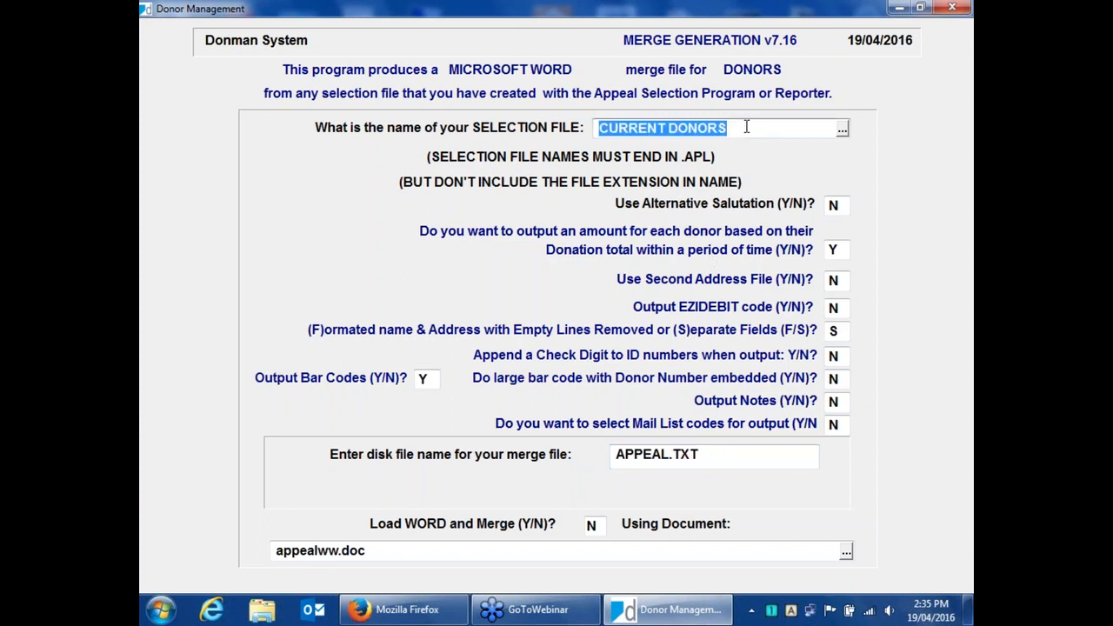
left_click(683, 461)
left_click_drag(673, 453, 584, 447)
key("ctrl+v")
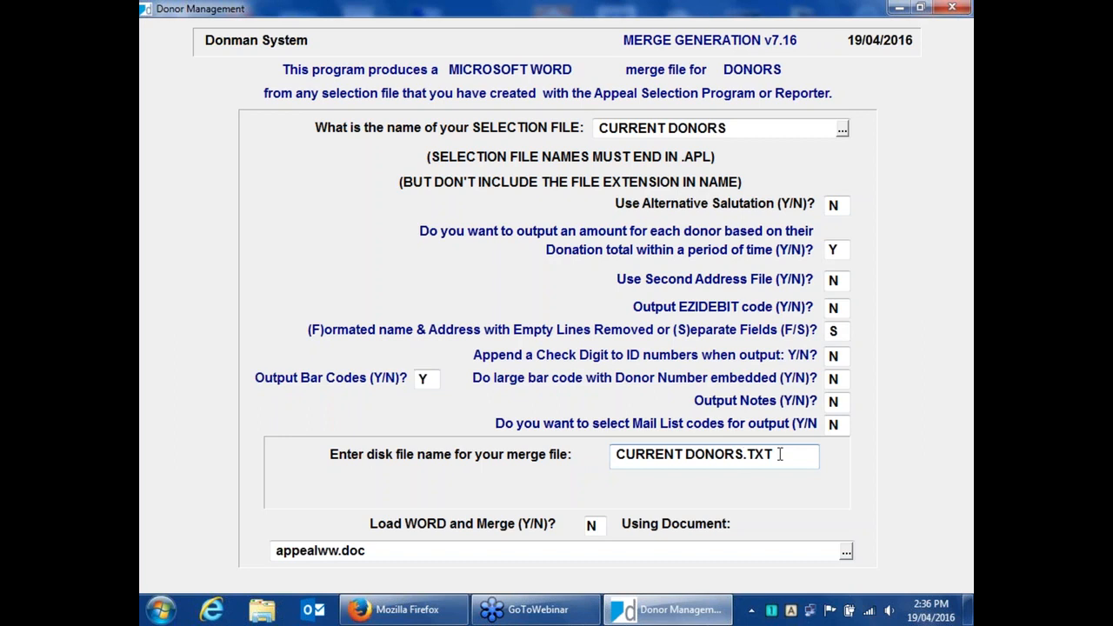
key("Return")
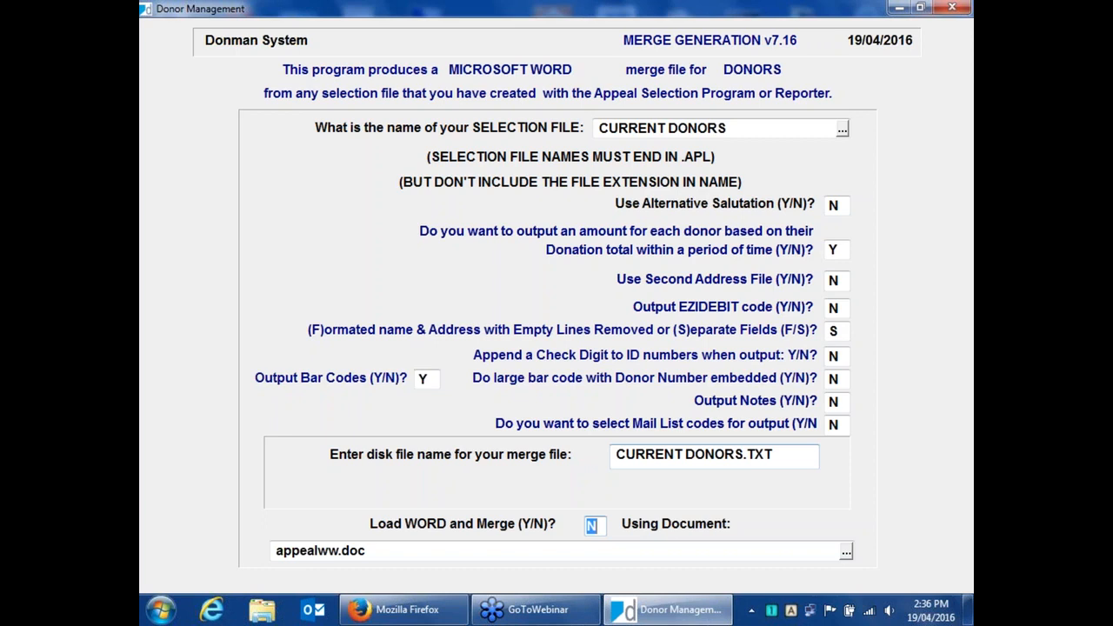
key("Return")
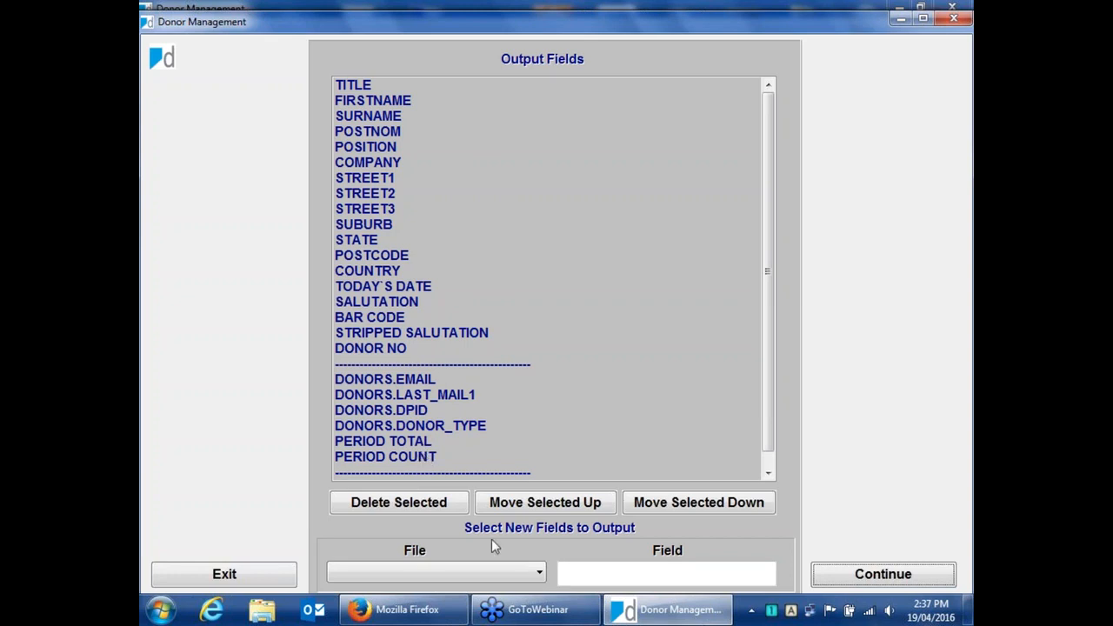
Add the DONORS fields FLAG1 and FLAG2 to the output fields list.
left_click(526, 571)
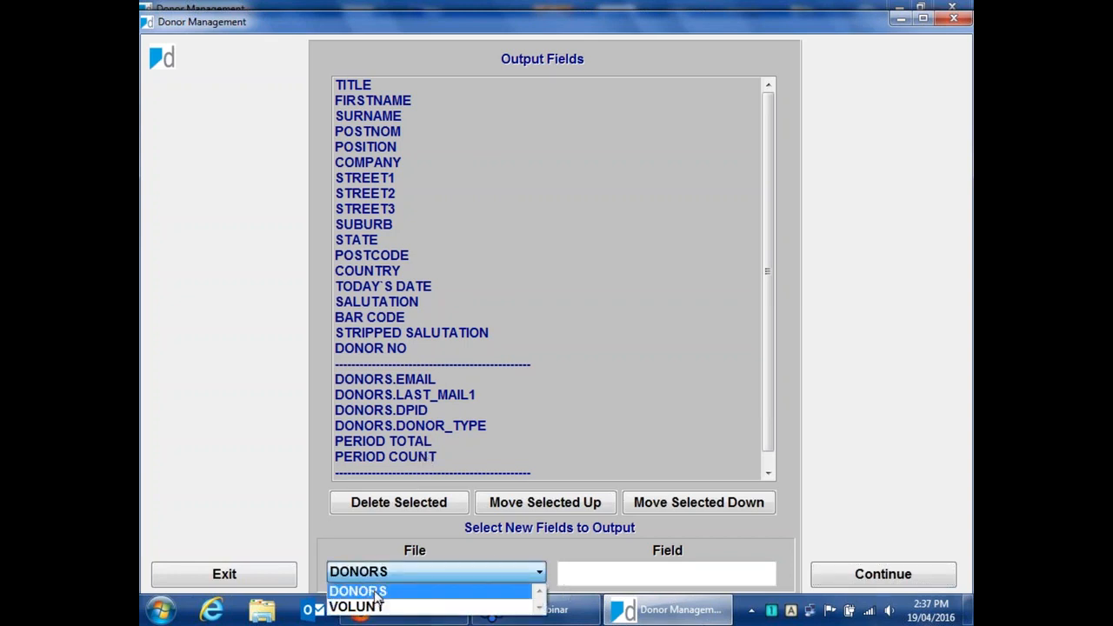
left_click(377, 591)
left_click(730, 576)
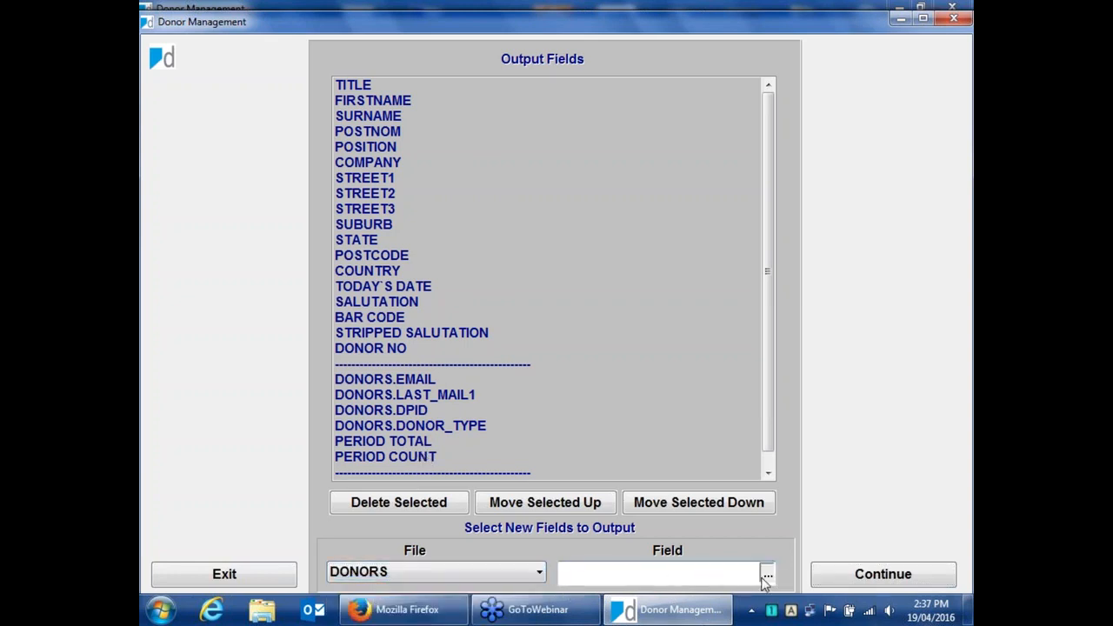
left_click(766, 575)
left_click(611, 466)
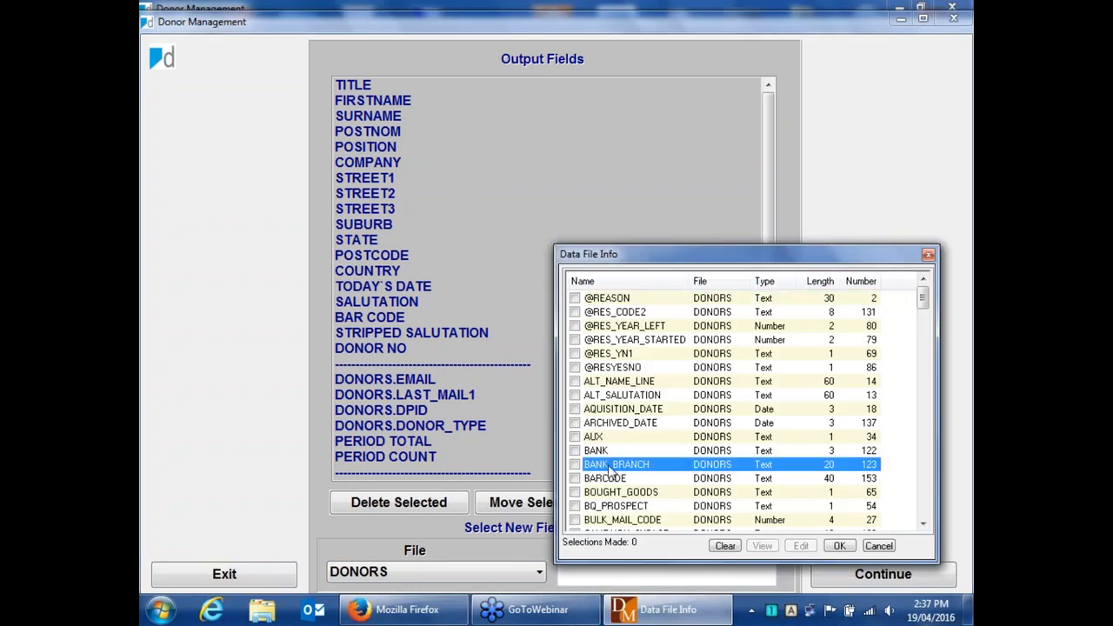
type("don")
scroll(613, 470, "down", 2)
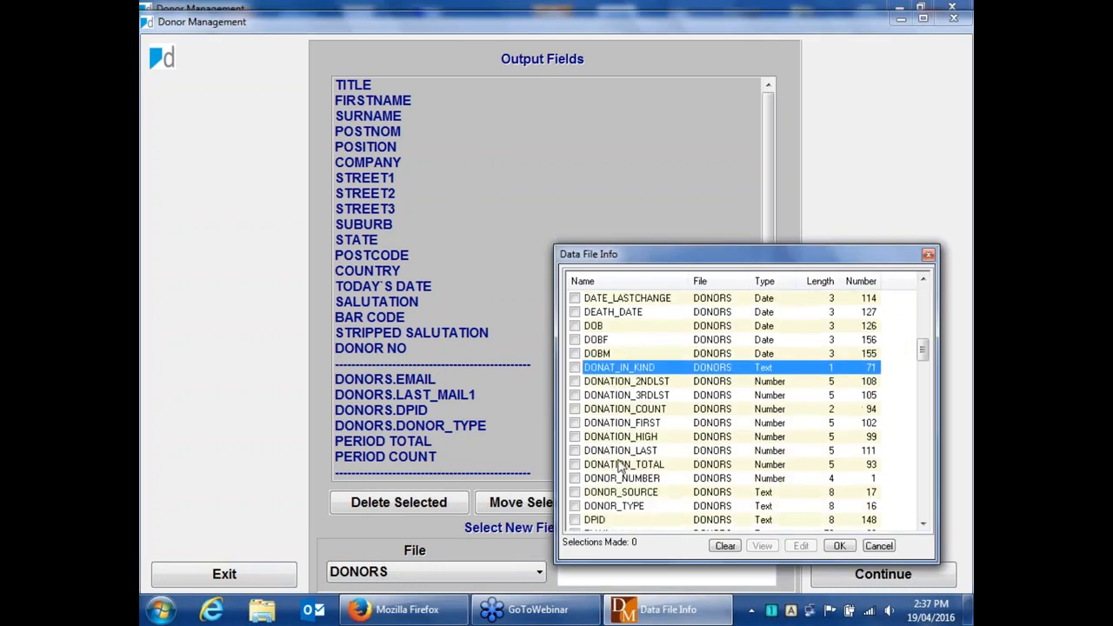
left_click(613, 466)
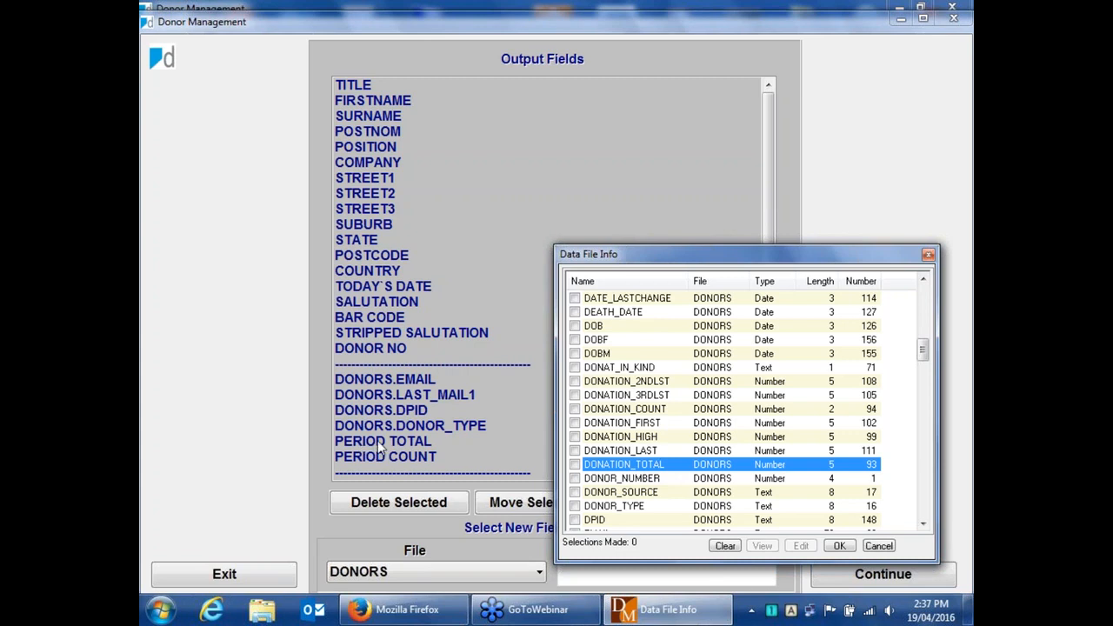
left_click(923, 525)
left_click_drag(922, 525, 923, 525)
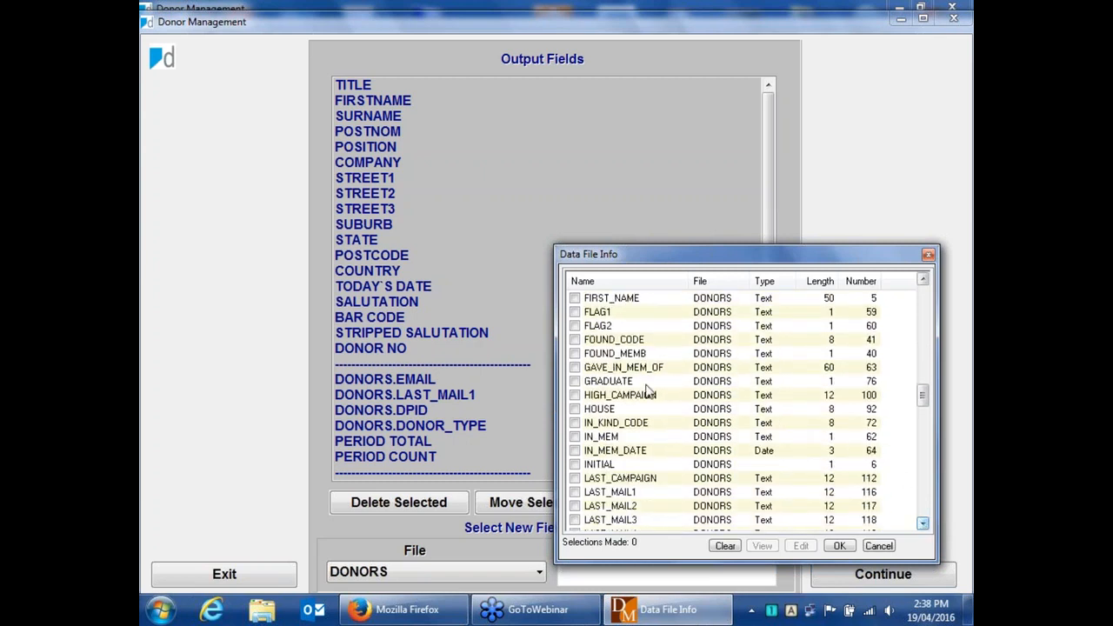
left_click(573, 311)
left_click(574, 326)
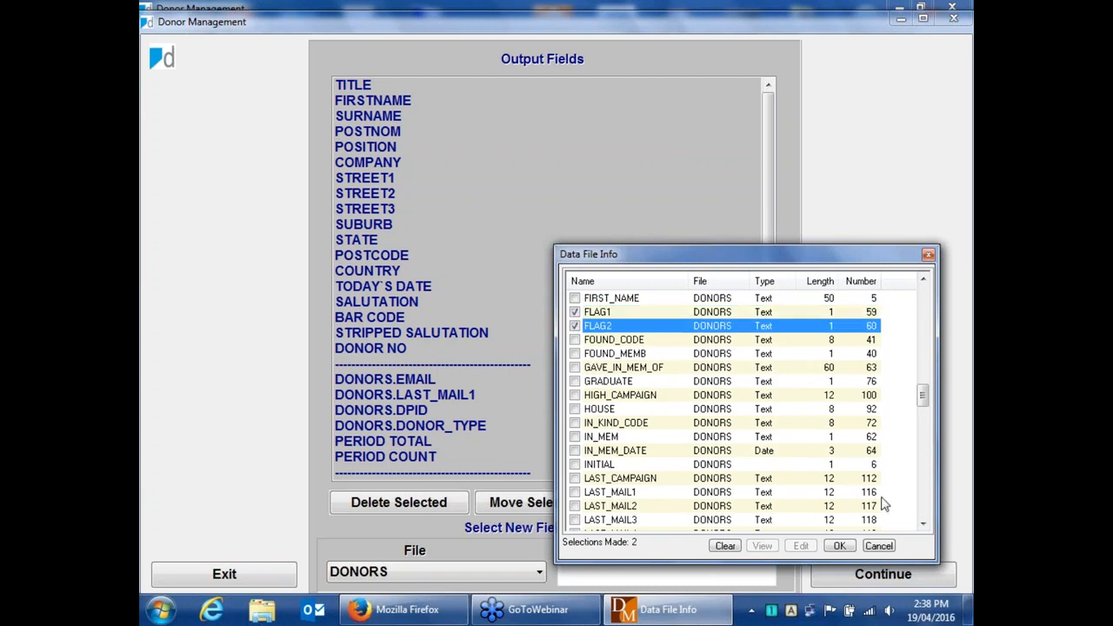
left_click(839, 545)
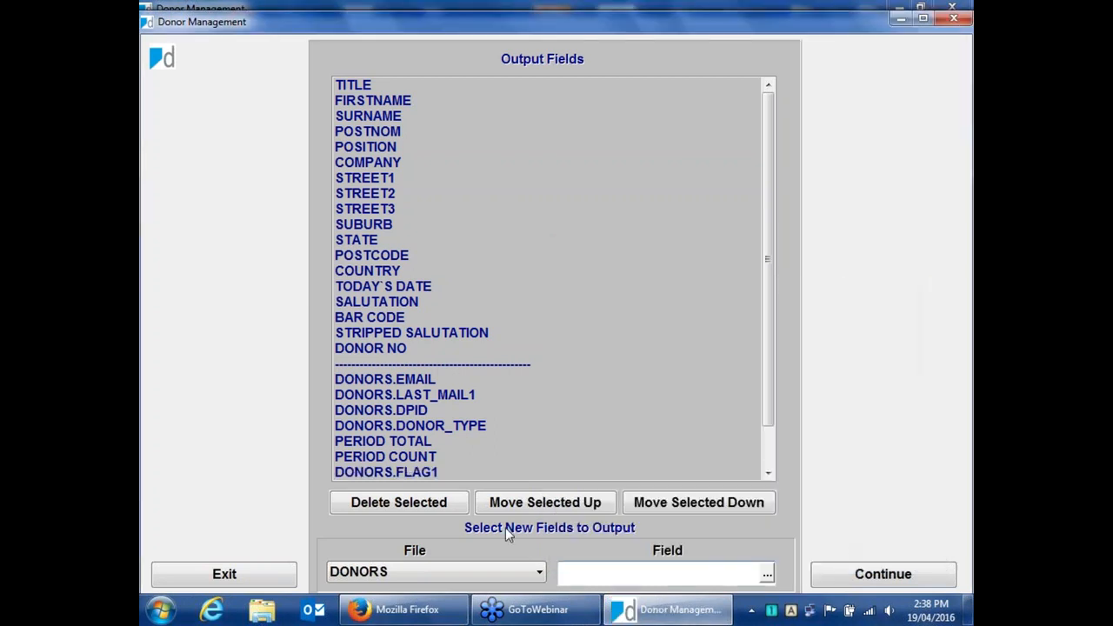
Check the output field list, continue to generate the merge file and close the end-of-report message.
left_click(768, 474)
left_click(767, 474)
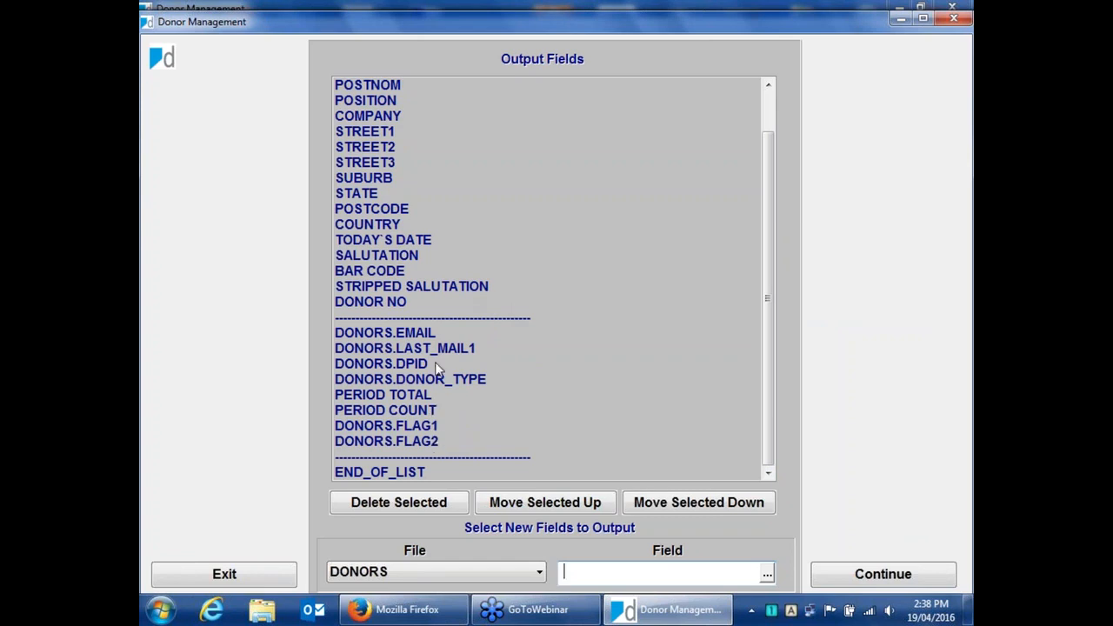
scroll(415, 440, "up", 1)
left_click(415, 441)
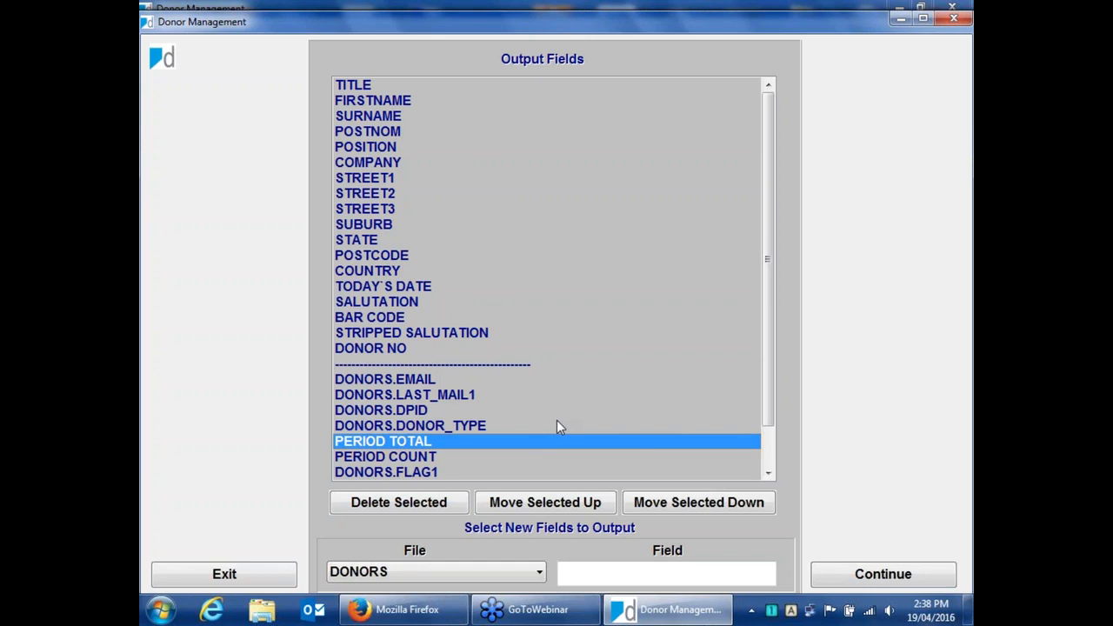
left_click(898, 581)
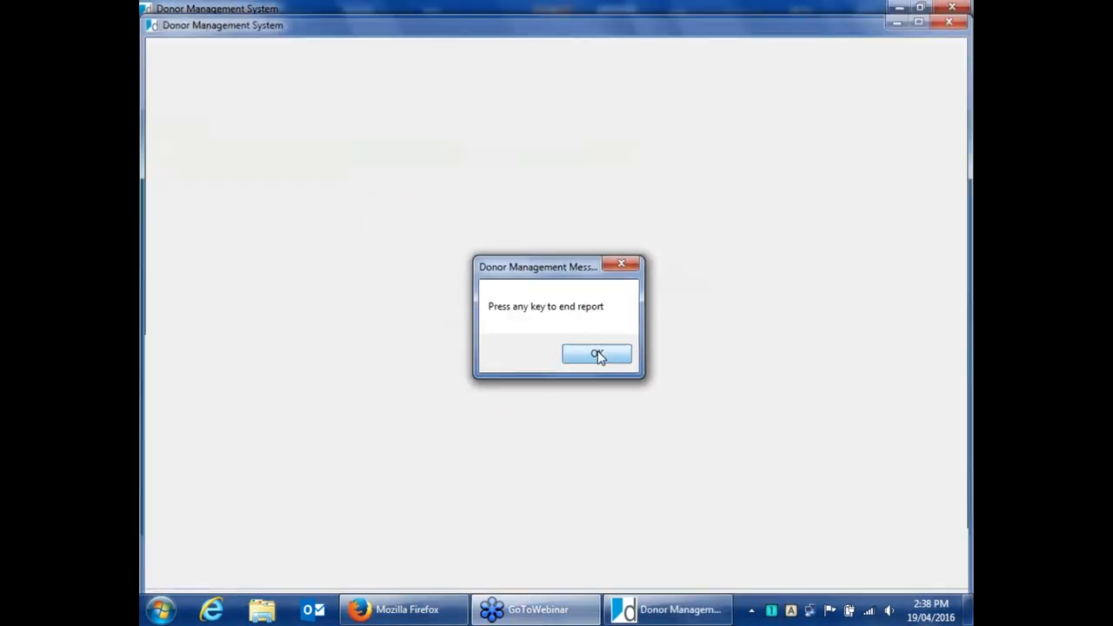
left_click(597, 355)
left_click(385, 557)
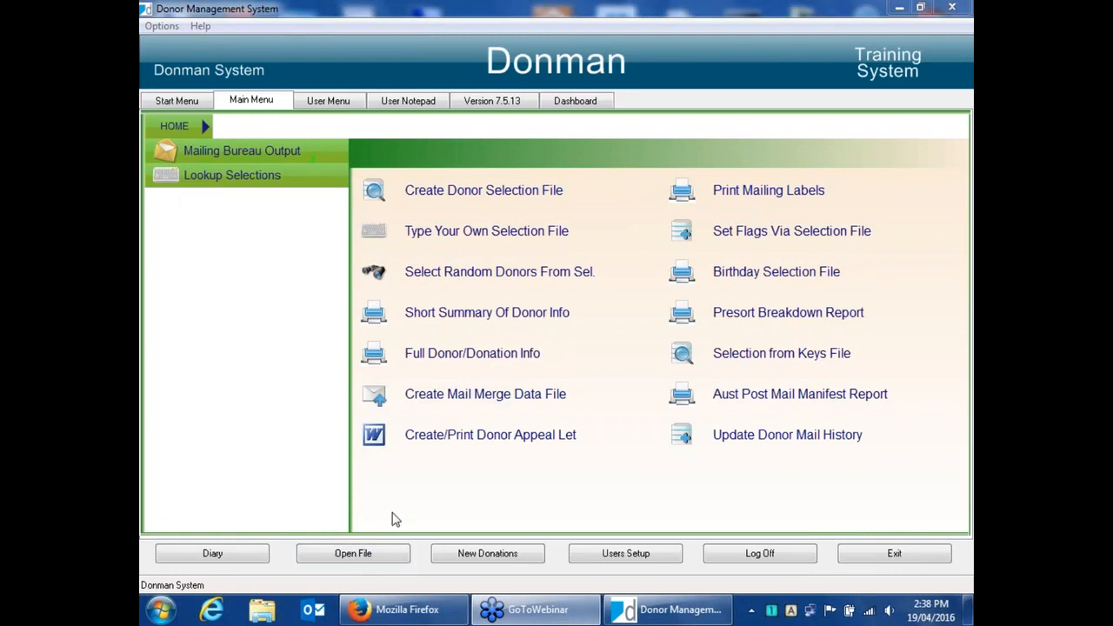
Open the CURRENT DONORS.TXT merge file as a text file to review its contents, then close the preview.
left_click(736, 364)
left_click(674, 388)
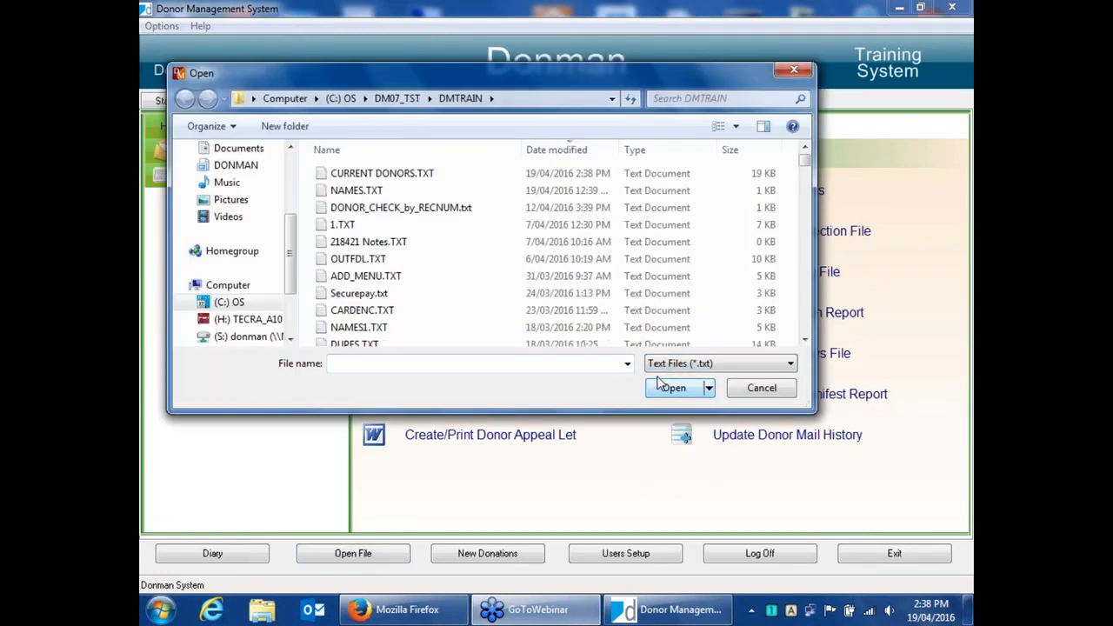
left_click(395, 175)
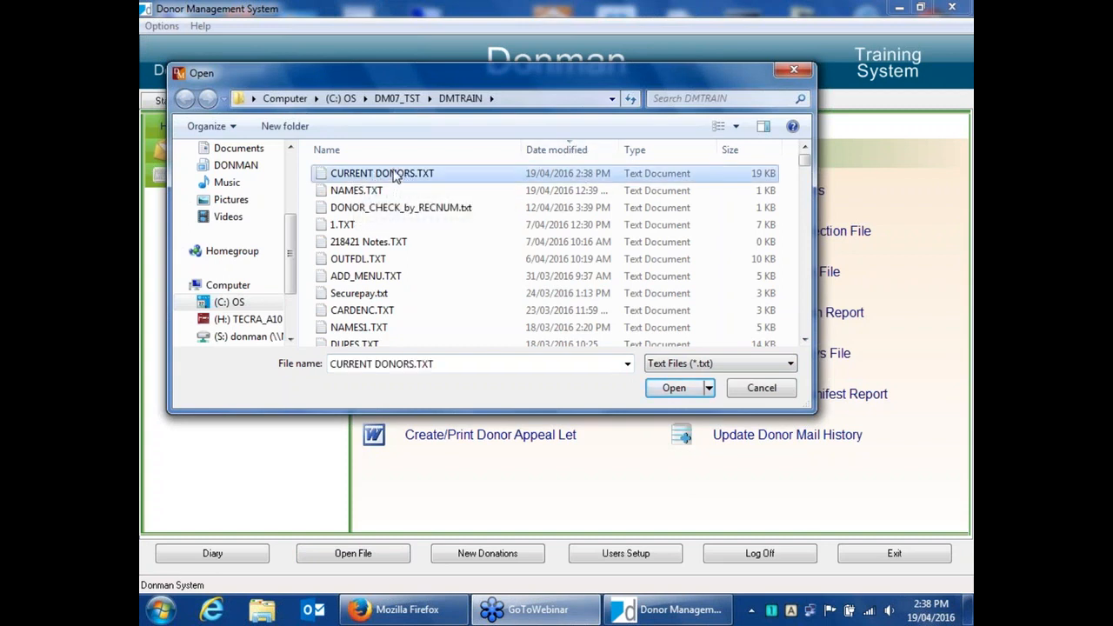
double_click(396, 174)
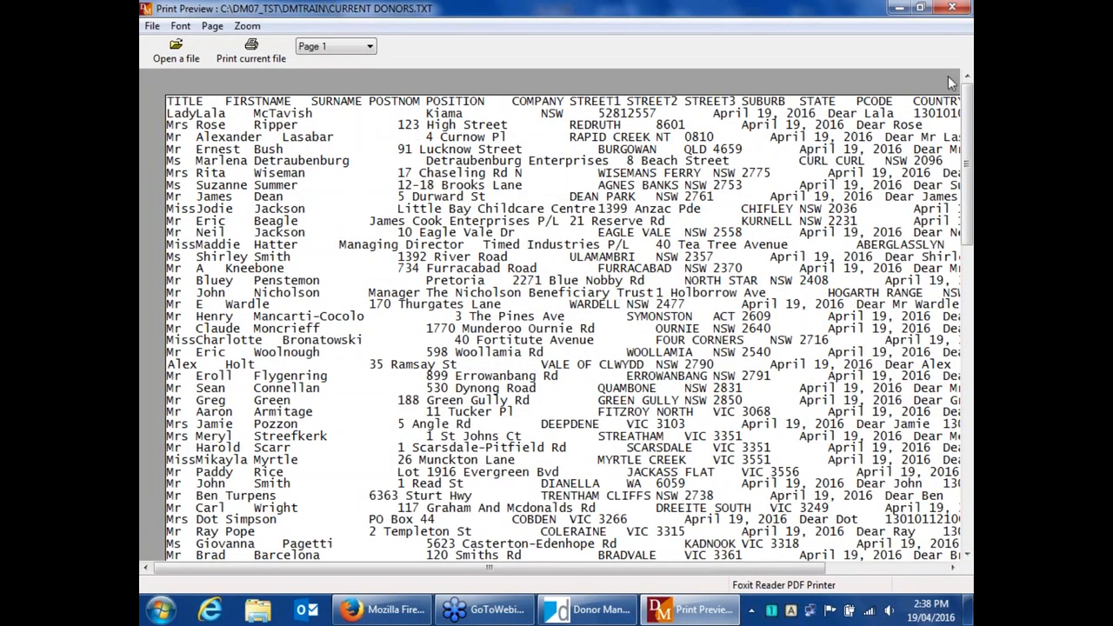
left_click(953, 8)
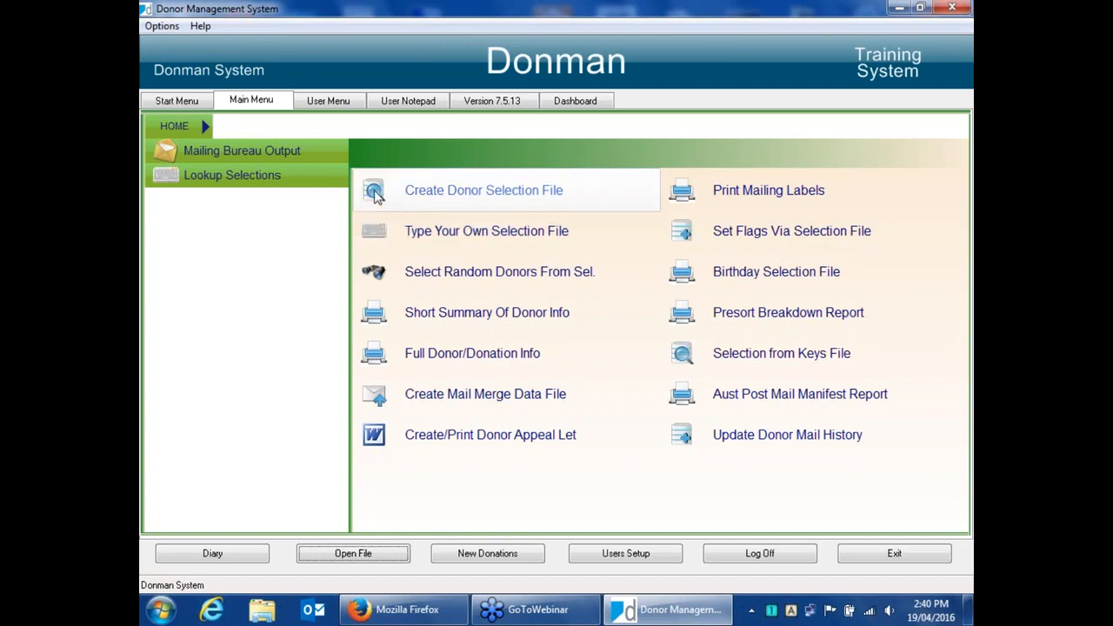
Start typing your own selection file and name it returned mail april 16.
left_click(512, 235)
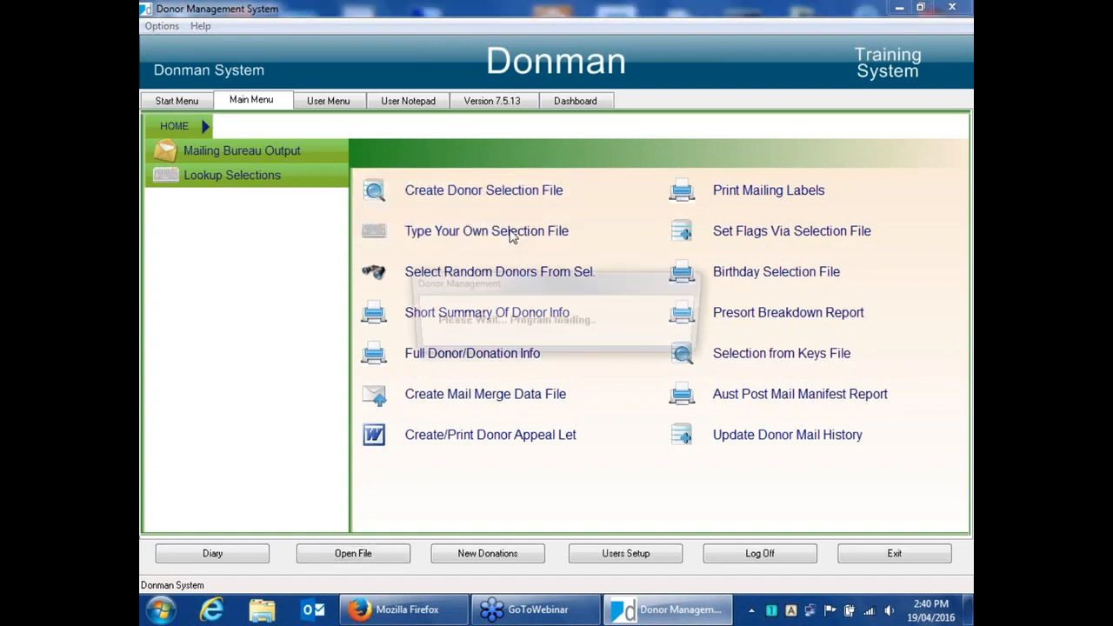
type("returned am")
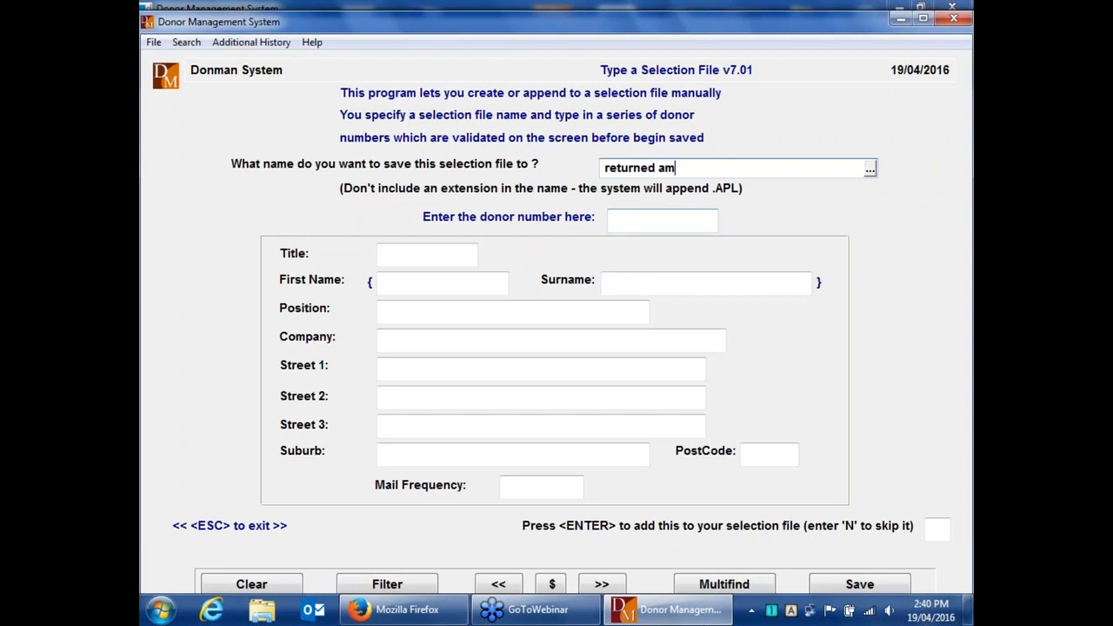
type("il a")
type("r")
key("BackSpace")
type("pril 16")
key("Left")
key("Left")
key("Left")
key("Left")
key("Left")
key("Left")
key("Left")
key("Left")
key("Left")
key("Left")
key("Left")
key("Left")
key("BackSpace")
type("a")
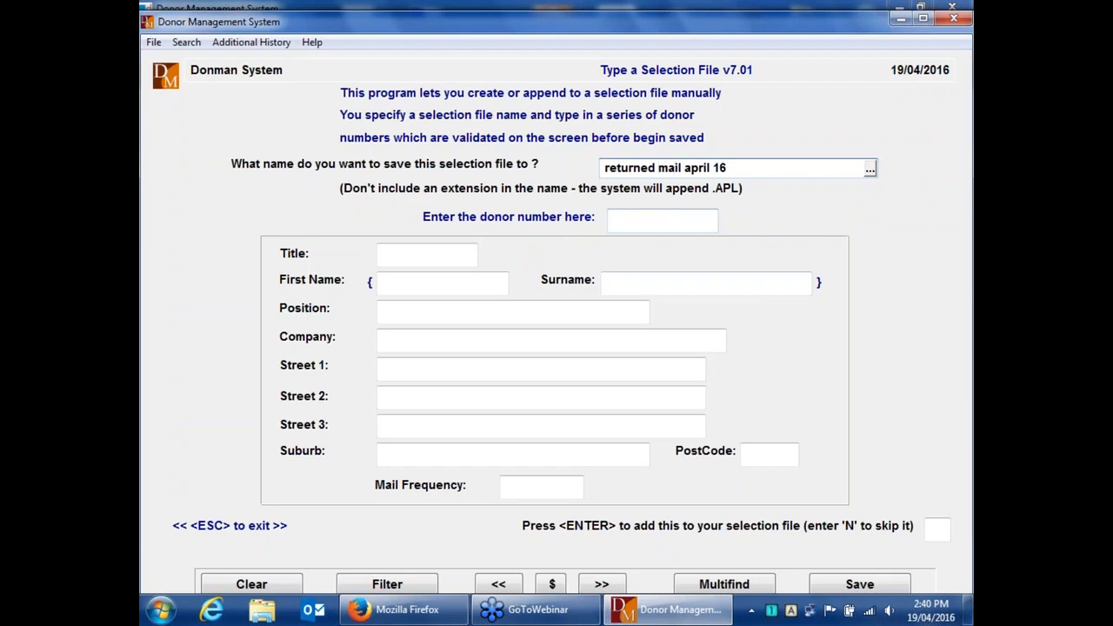
Enter donor number 5 and add that donor to the selection file.
left_click(677, 220)
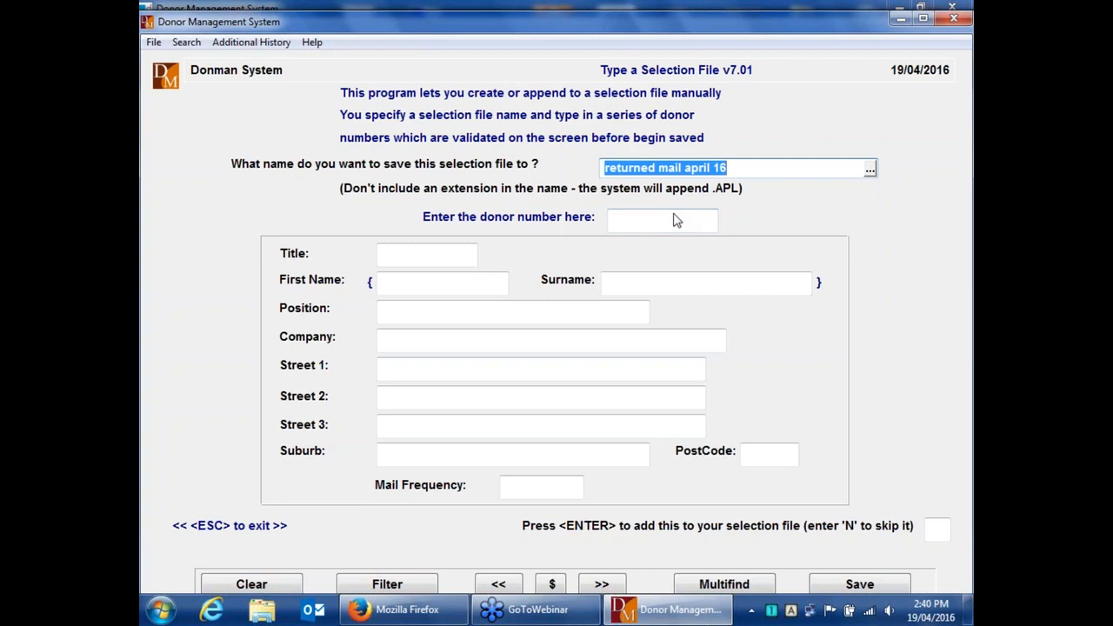
left_click(690, 217)
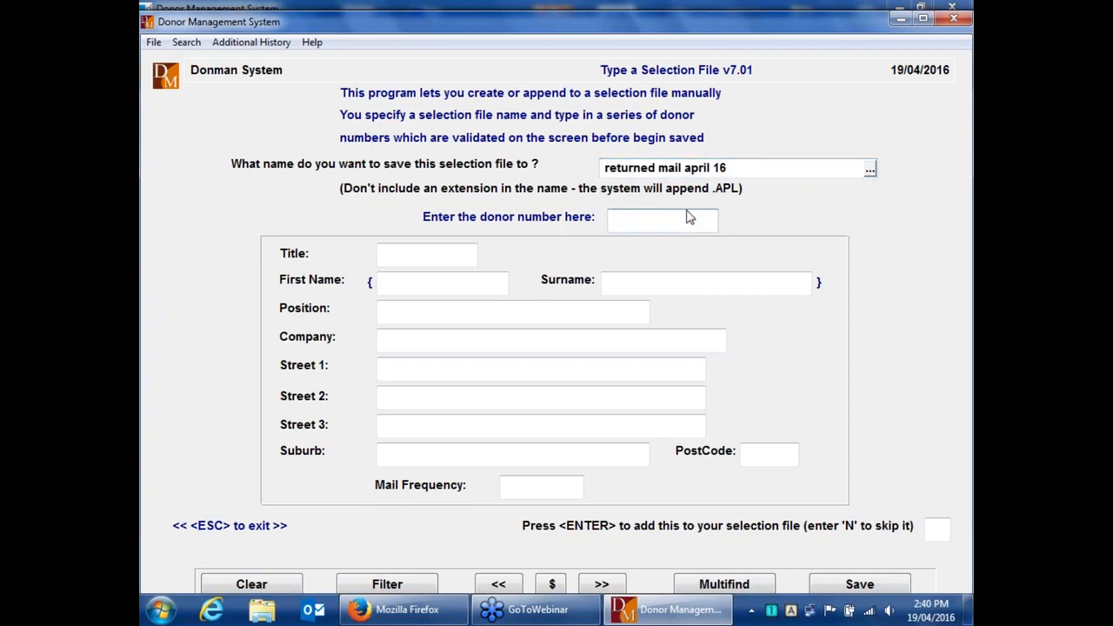
type("5")
key("Return")
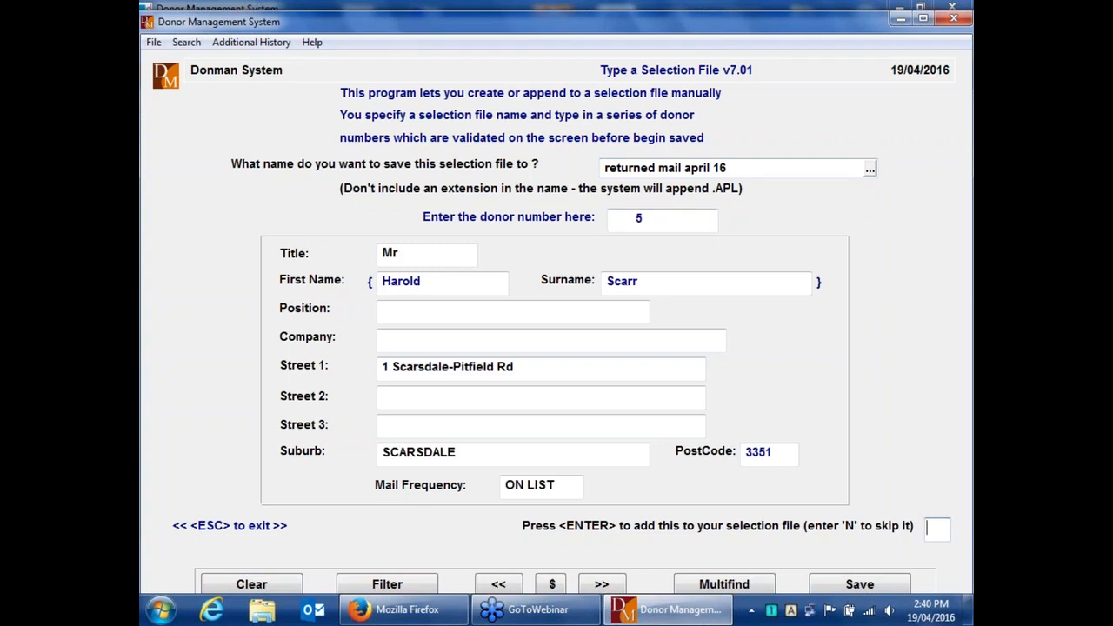
key("Return")
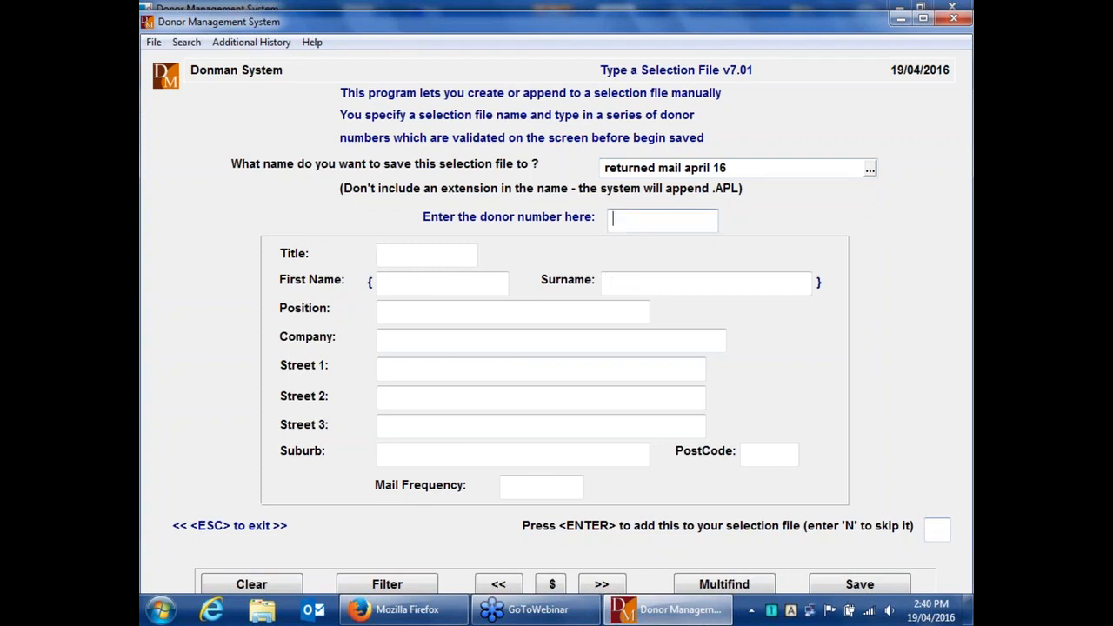
Add donors 99 and 4 to the selection file, then exit the typing screen.
type("99")
key("Return")
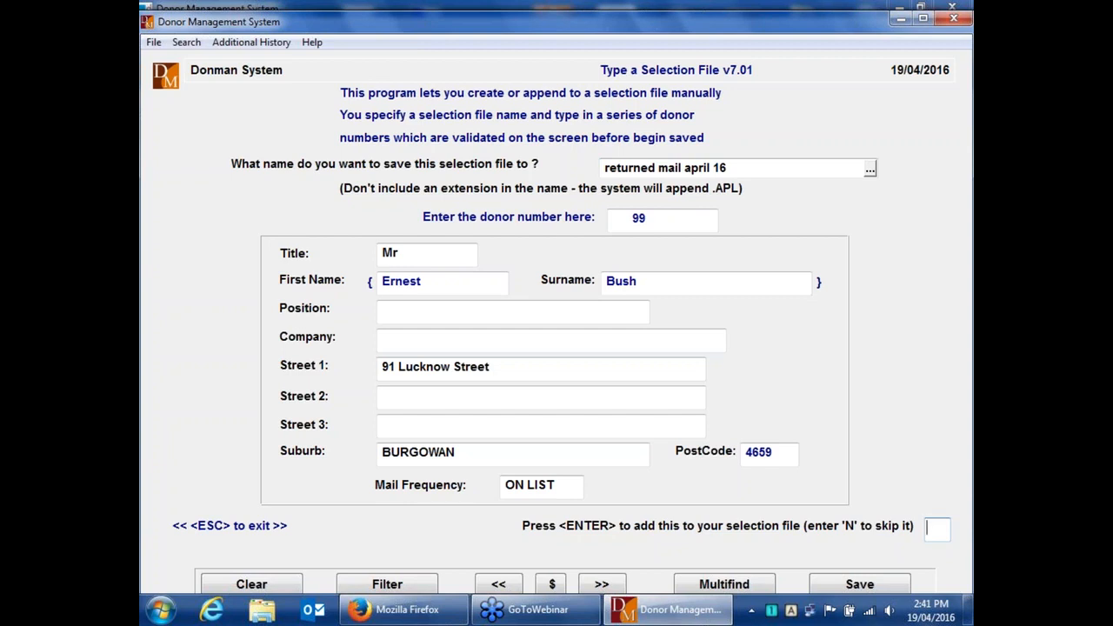
key("Return")
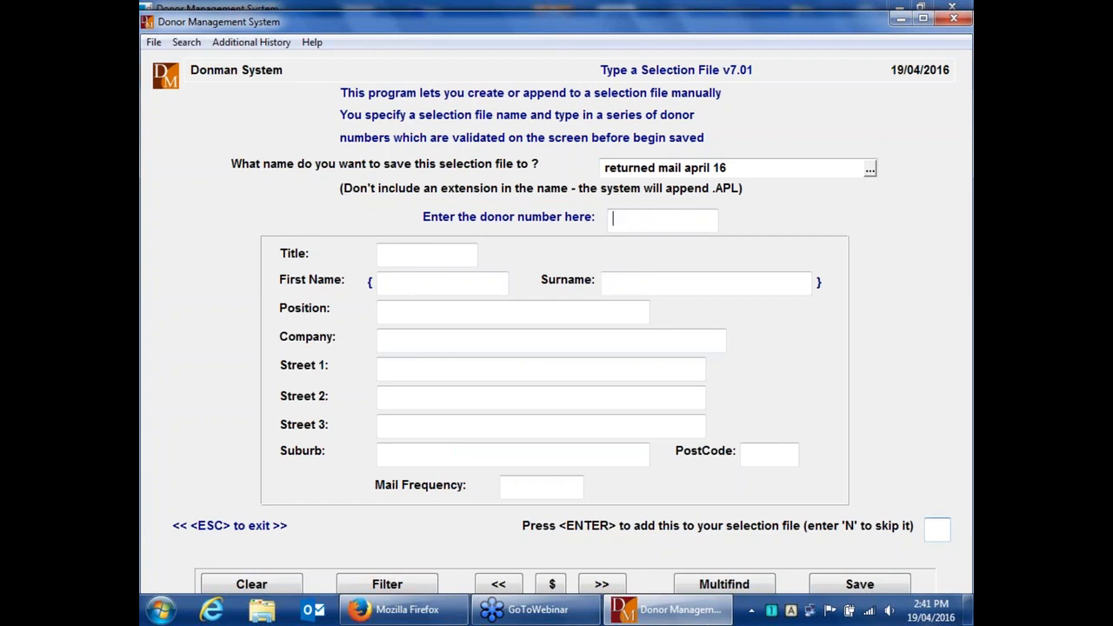
type("4")
key("Return")
key("Return")
key("Escape")
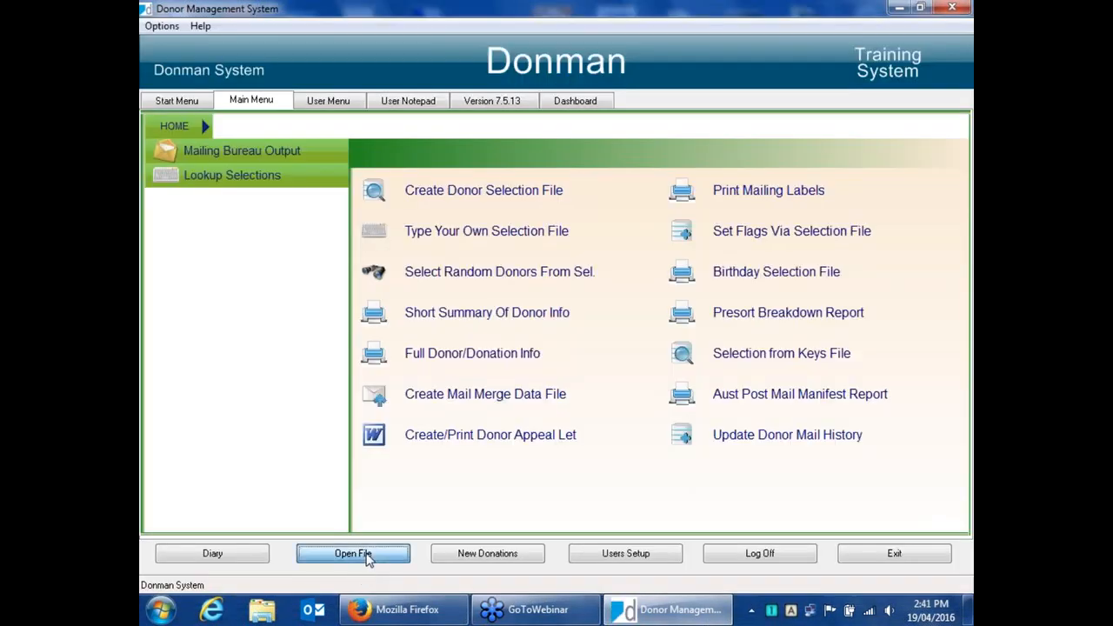
Open the returned mail april 16.APL selection file to check its donor numbers, then close the preview.
left_click(368, 554)
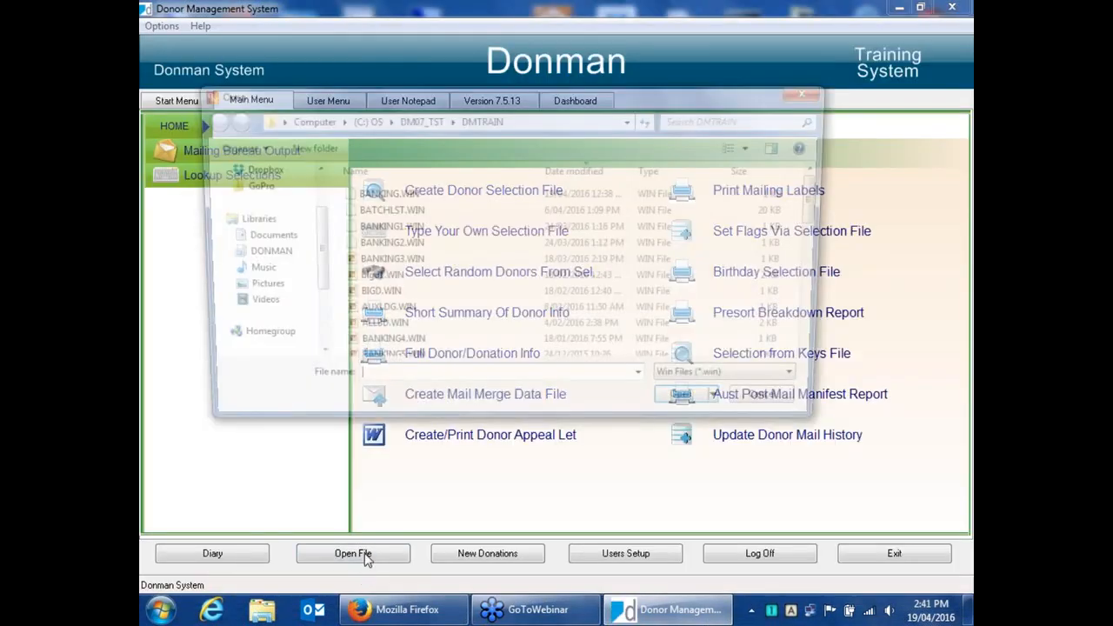
left_click(739, 383)
left_click(693, 426)
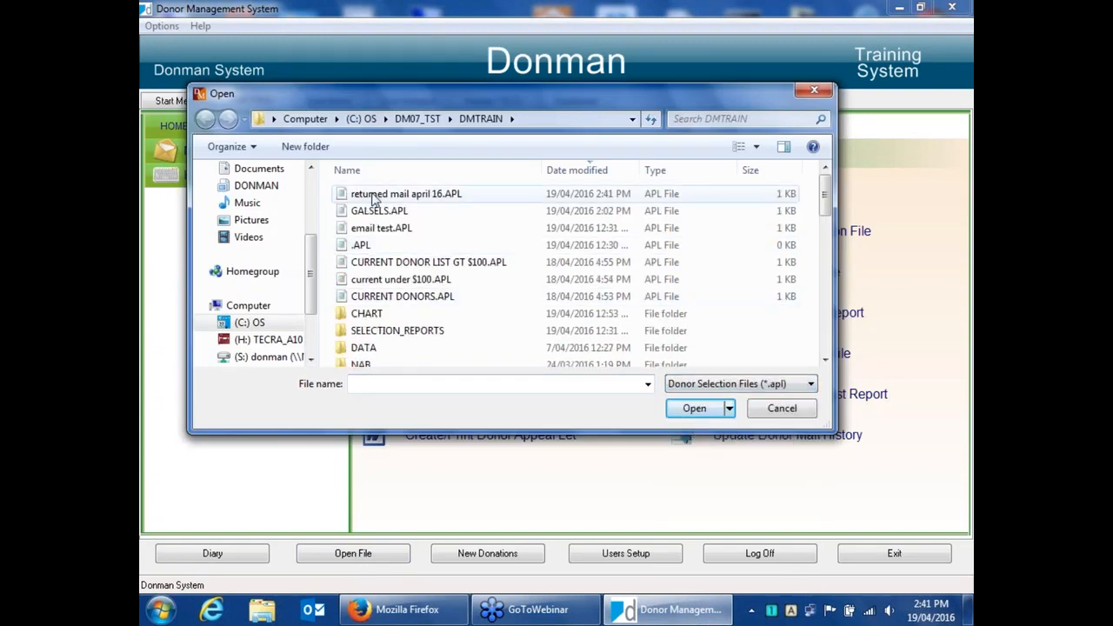
left_click(436, 200)
double_click(435, 196)
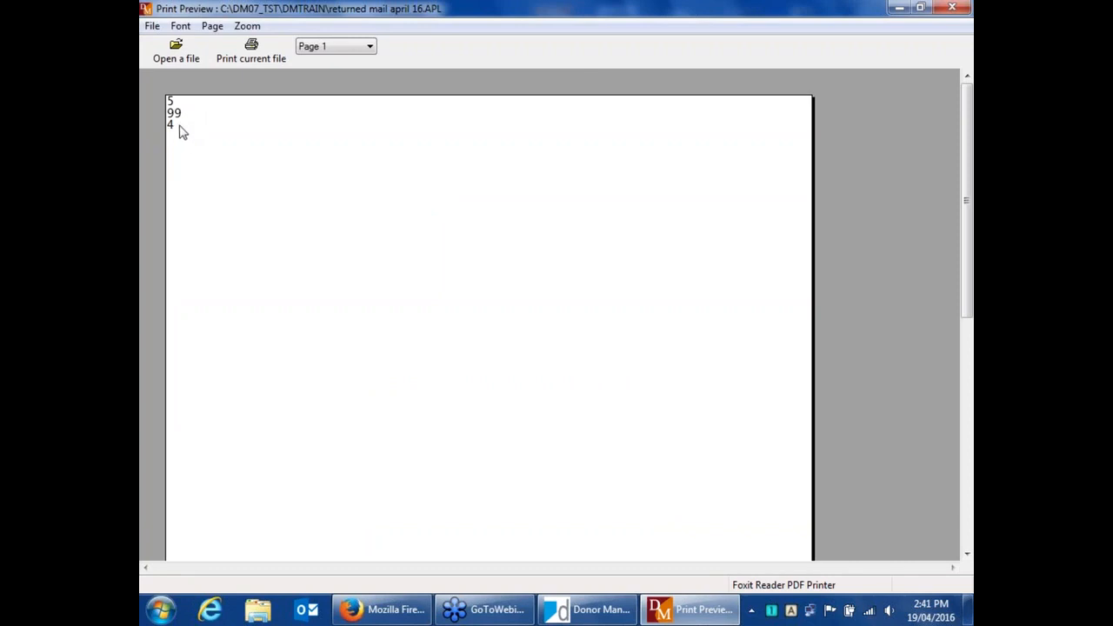
left_click(952, 8)
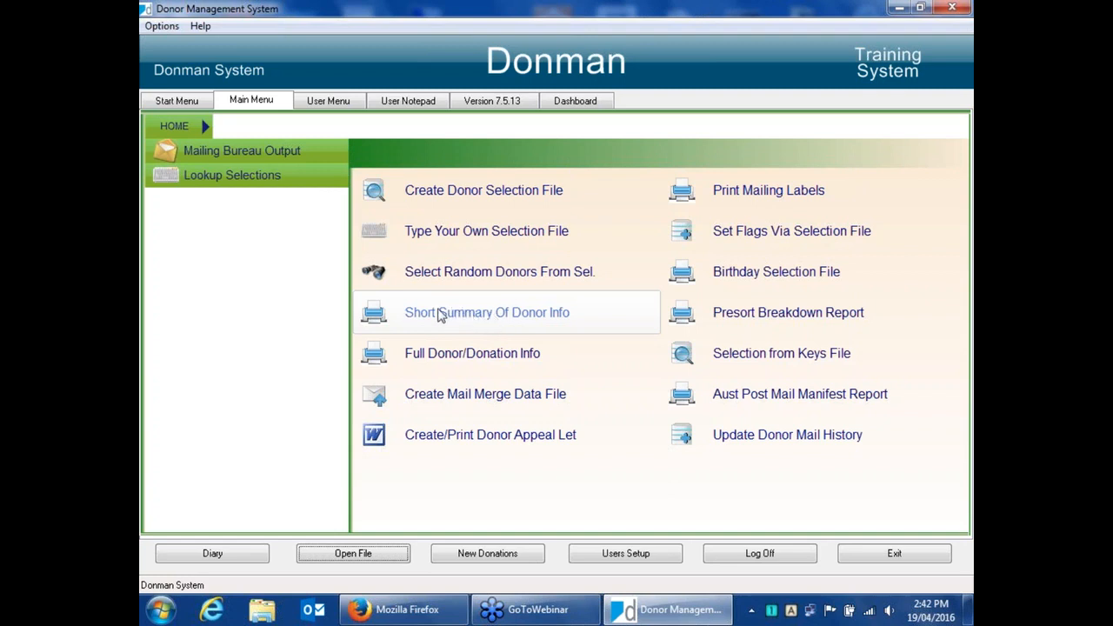
Start a short donor summary on the current under $100 selection file and choose period totals (Y).
left_click(479, 319)
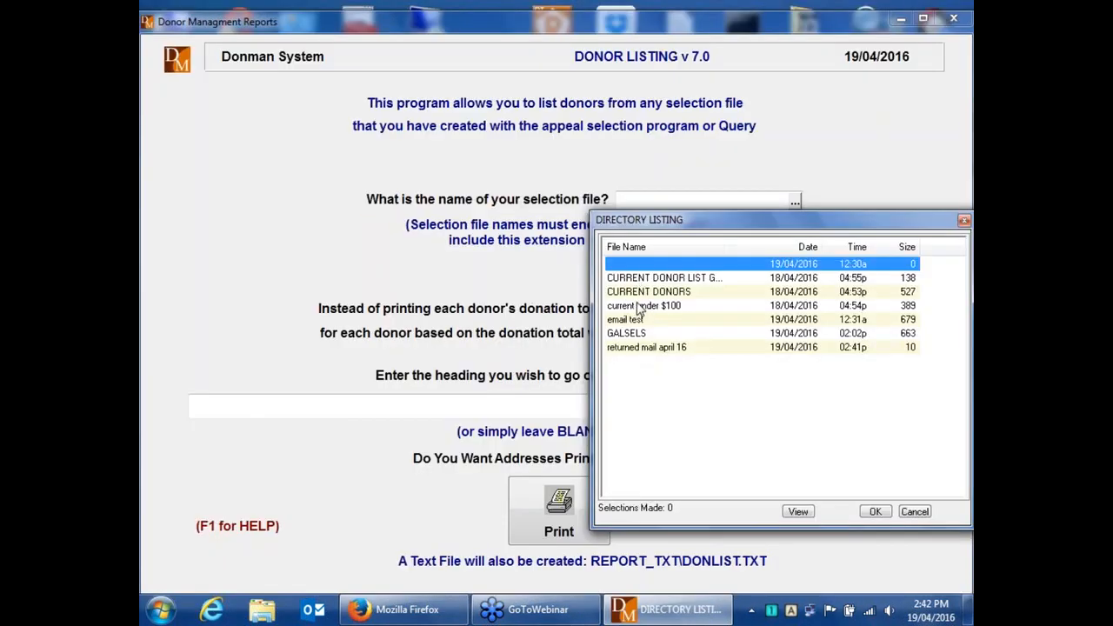
left_click(637, 305)
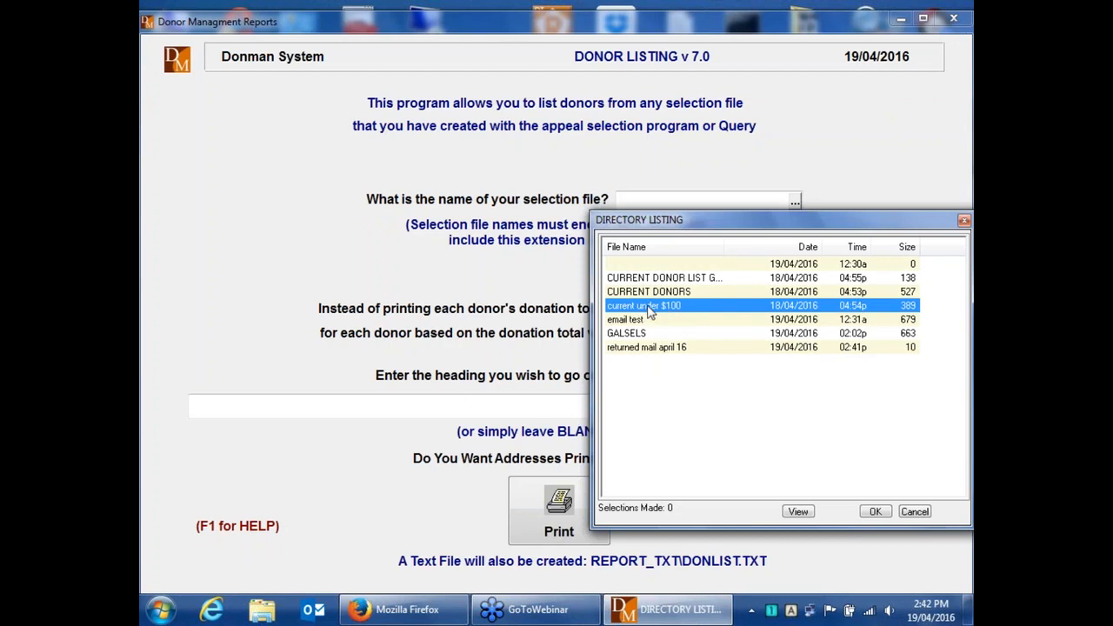
double_click(648, 311)
key("Tab")
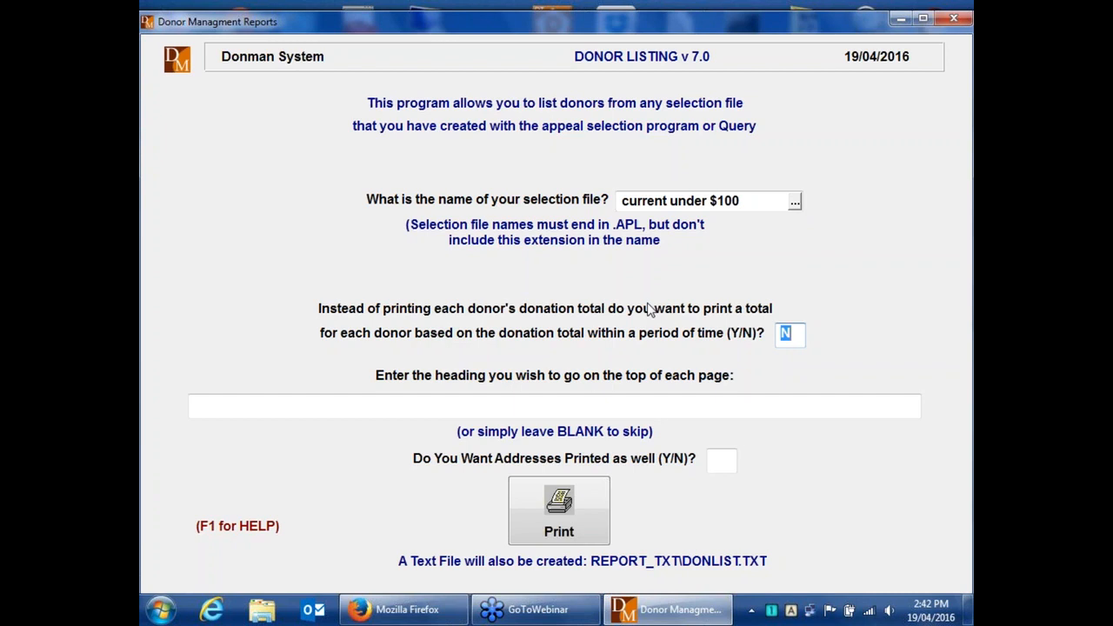
type("Y")
key("Return")
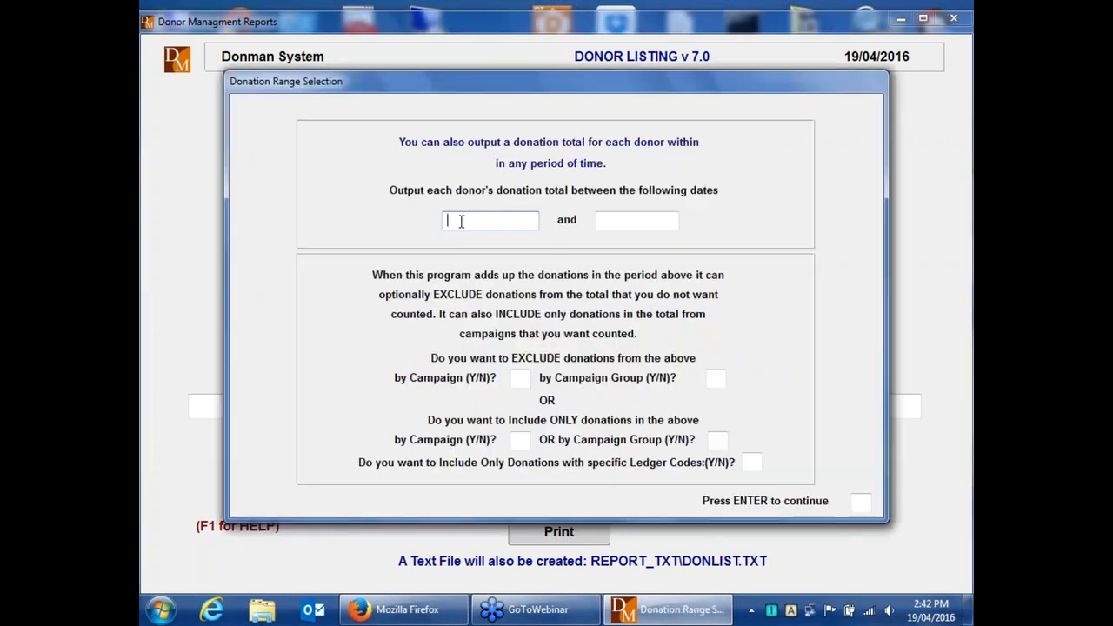
Set the donation period from 01/01/2014 to 19/04/2016 and answer N to all exclude, include and ledger code questions.
type("01/01/2014")
key("Return")
key("Return")
key("Return")
key("Return")
key("Return")
key("Return")
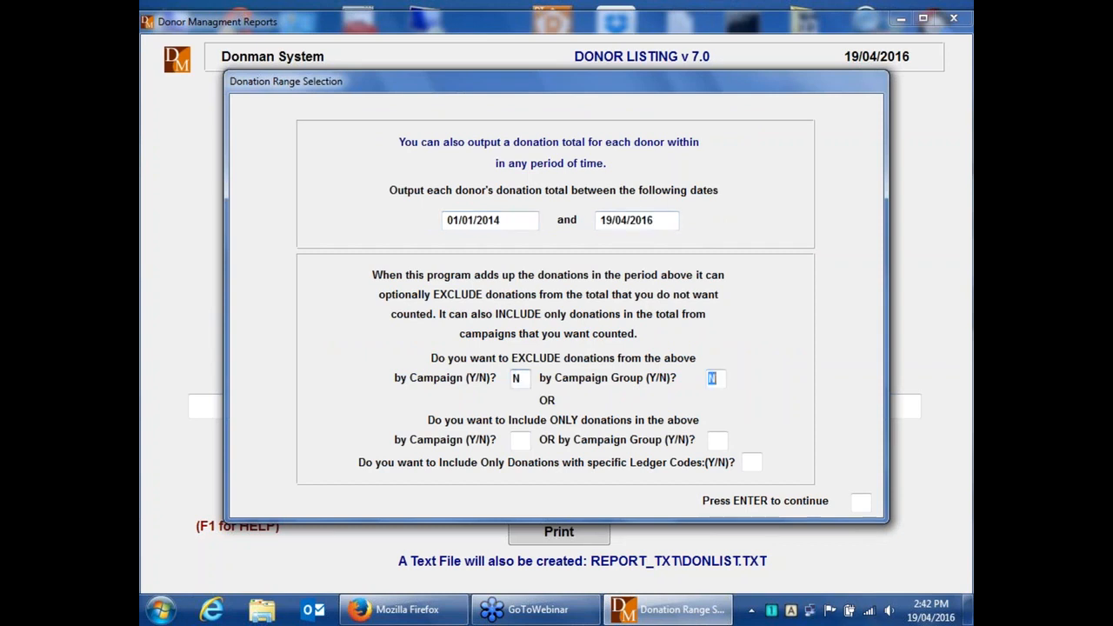
key("Return")
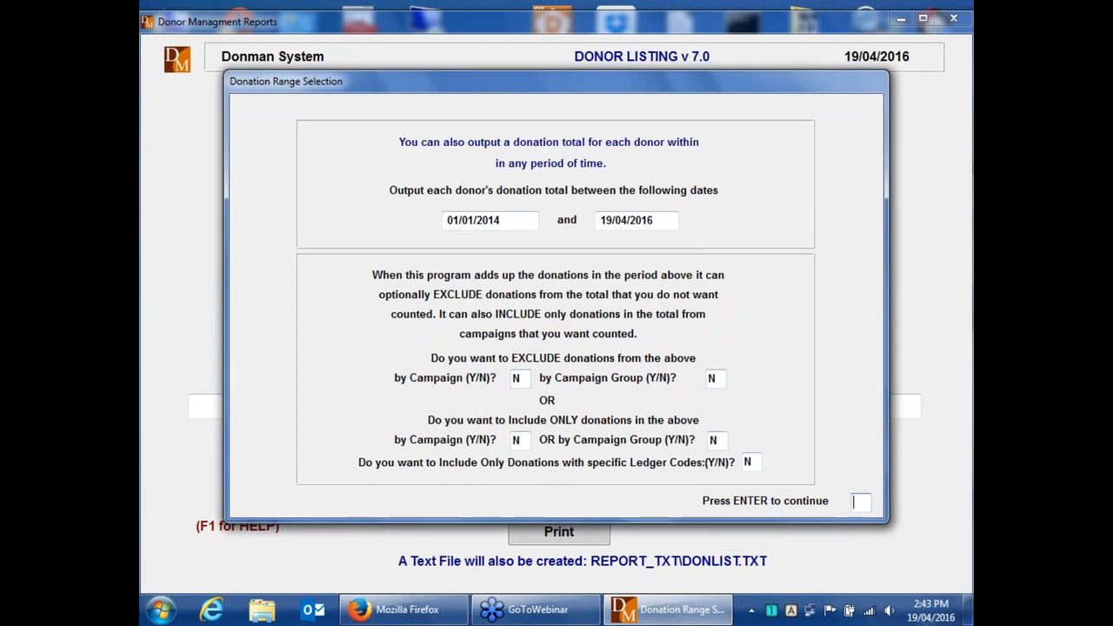
key("Return")
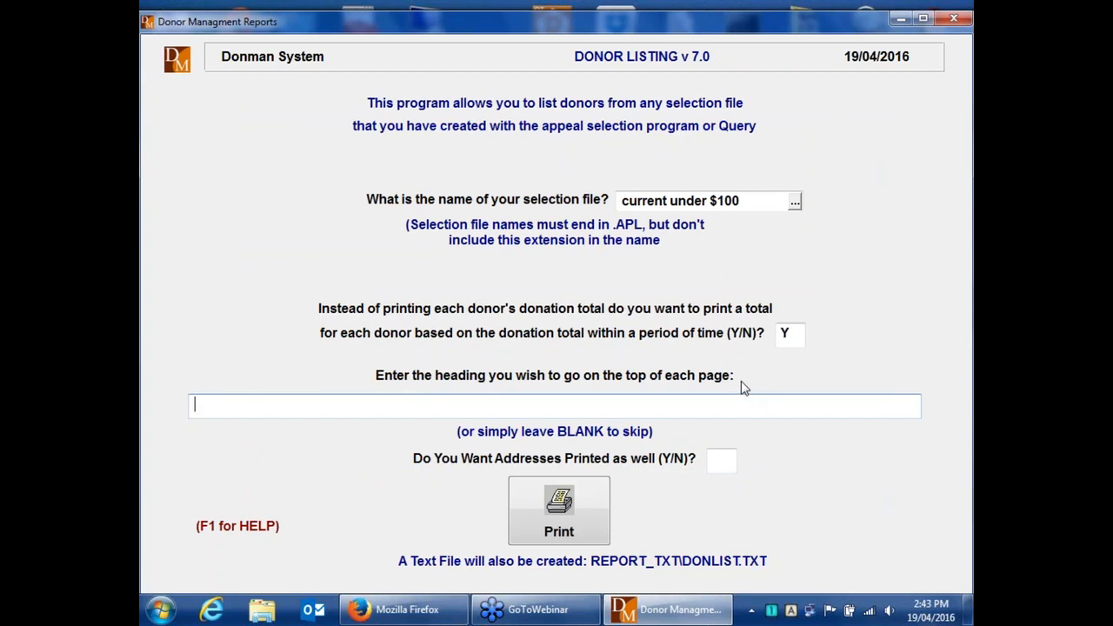
Leave the page heading blank, answer N to printing addresses, and send the report to print preview.
key("Return")
key("Return")
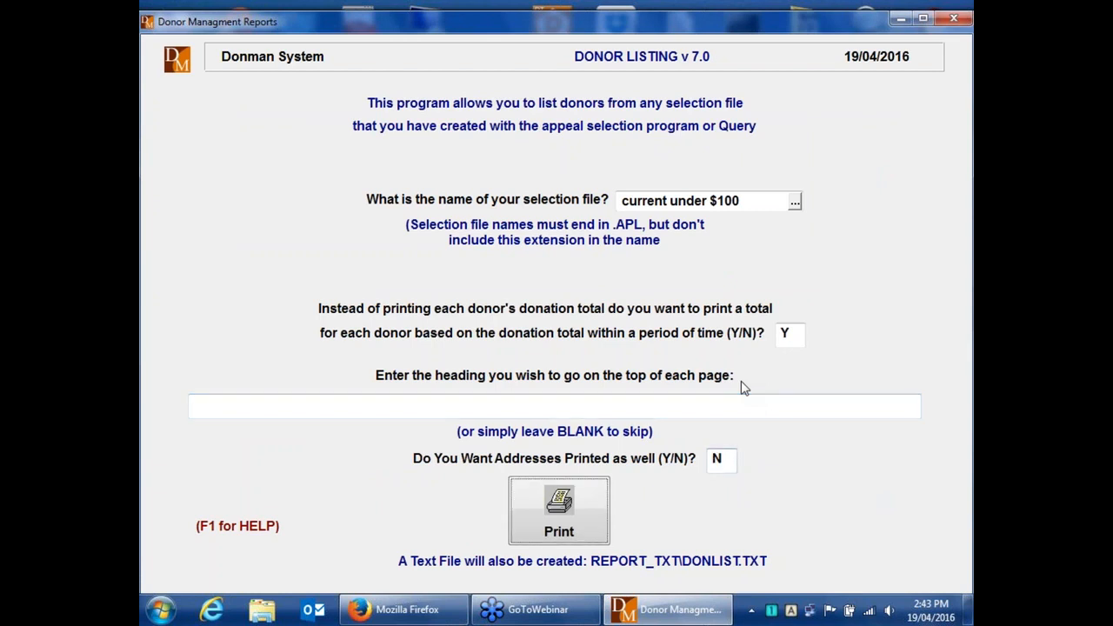
key("Return")
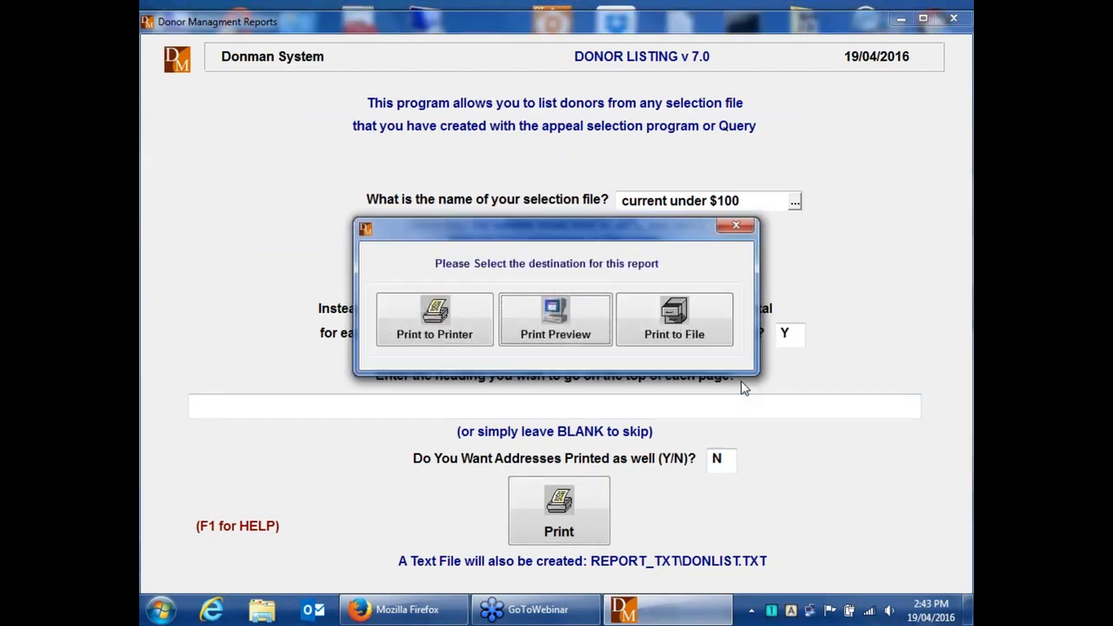
key("Return")
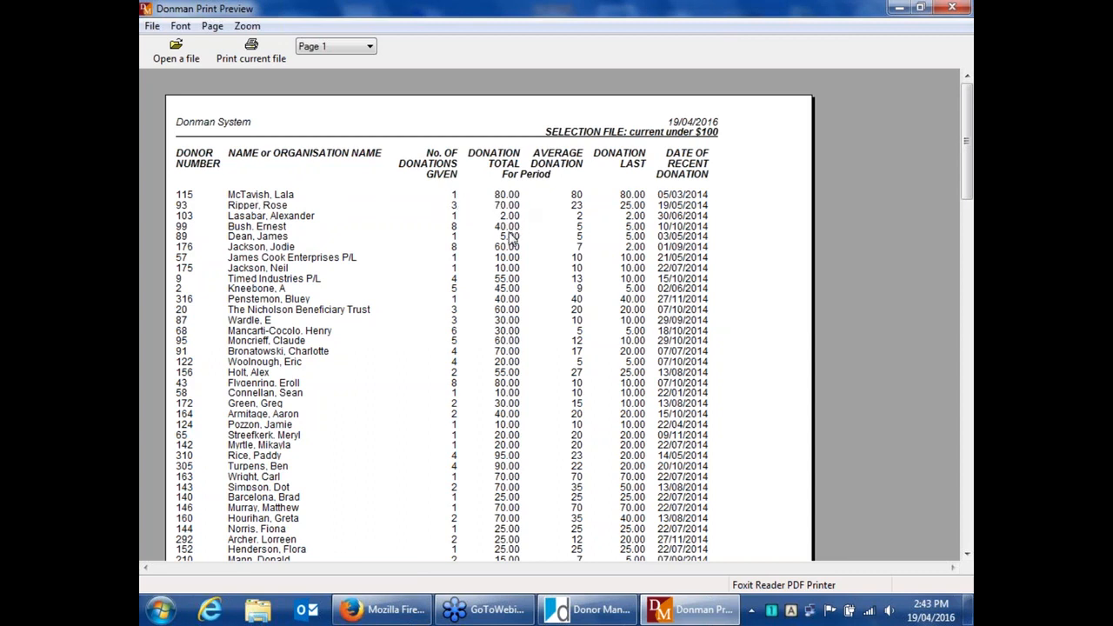
Scroll through the donor summary report preview, close it and exit the donor listing screen.
scroll(513, 239, "down", 1)
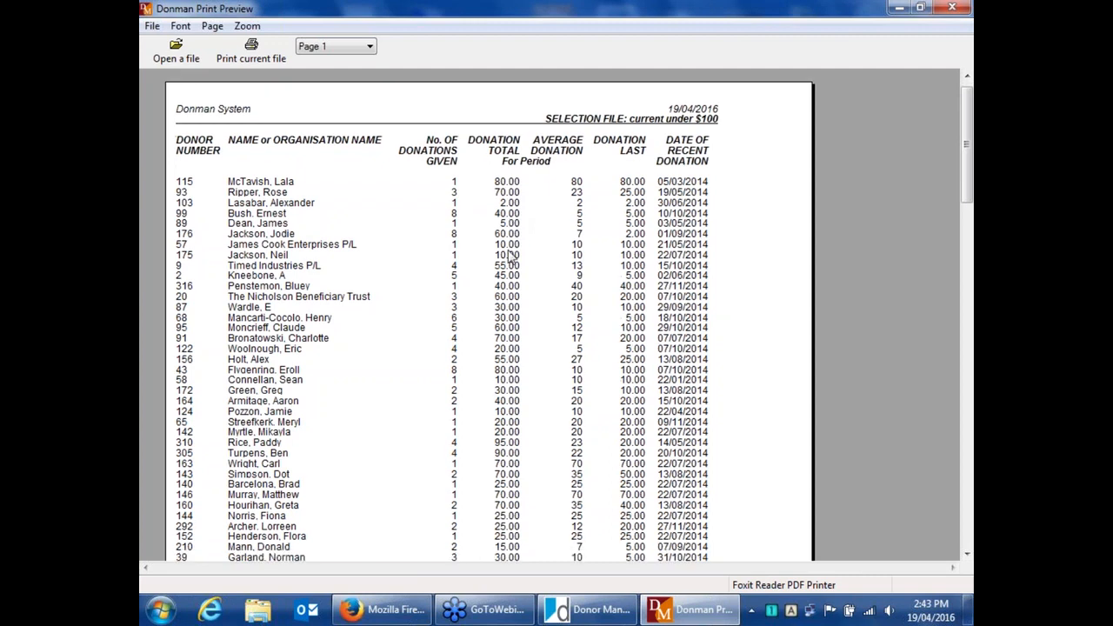
scroll(511, 255, "down", 4)
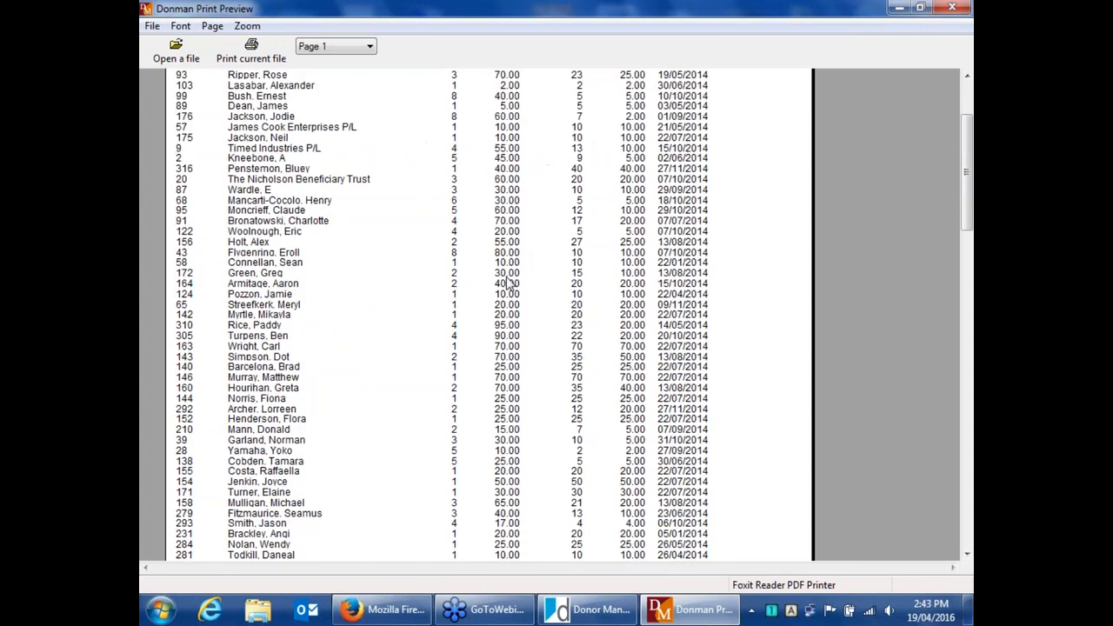
scroll(508, 287, "down", 5)
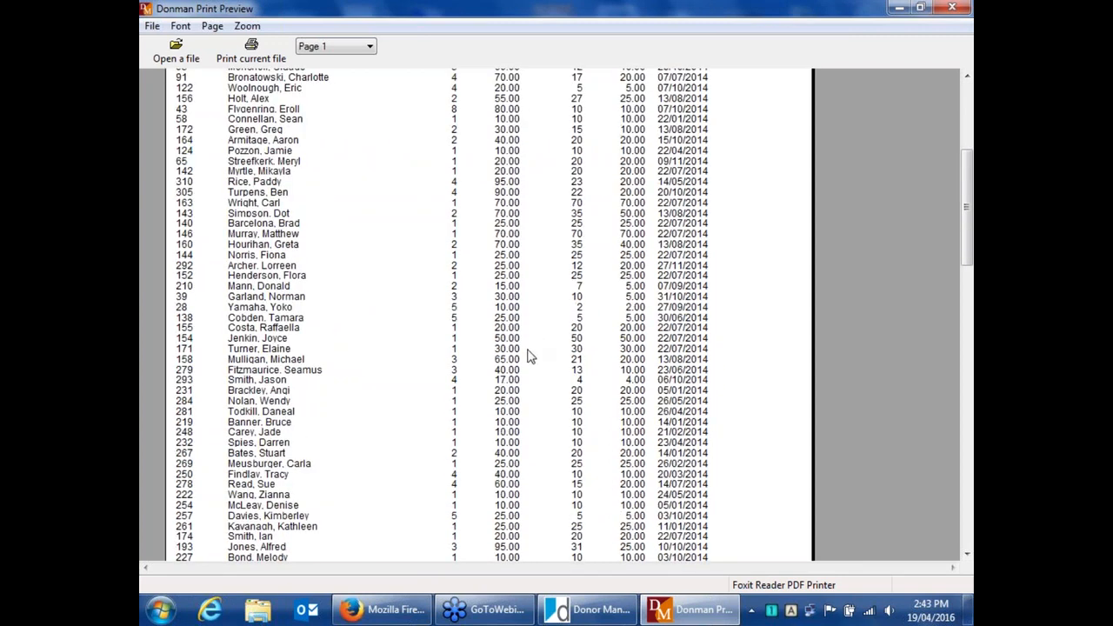
scroll(526, 356, "down", 1)
scroll(521, 355, "down", 5)
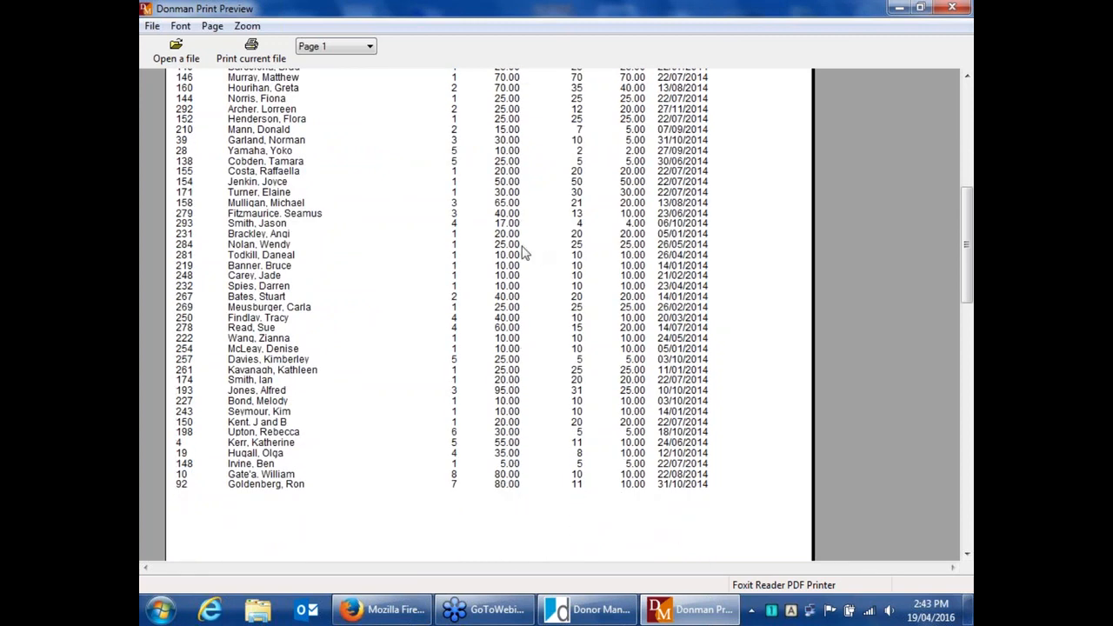
scroll(524, 252, "up", 2)
scroll(524, 252, "up", 15)
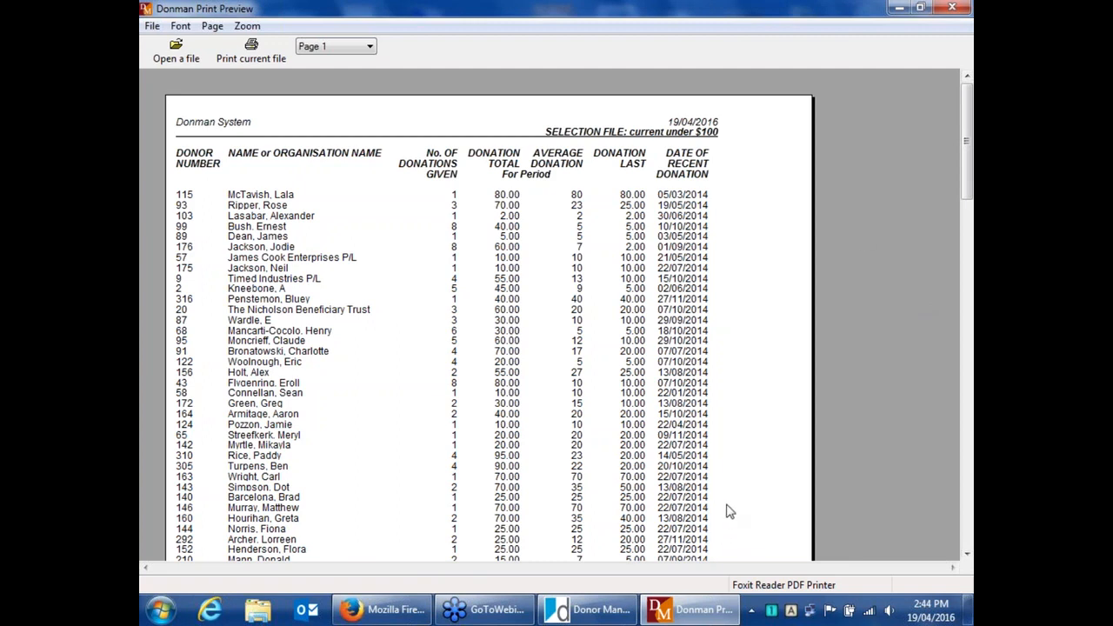
scroll(729, 512, "down", 1)
scroll(729, 512, "down", 5)
scroll(732, 487, "up", 6)
left_click(948, 9)
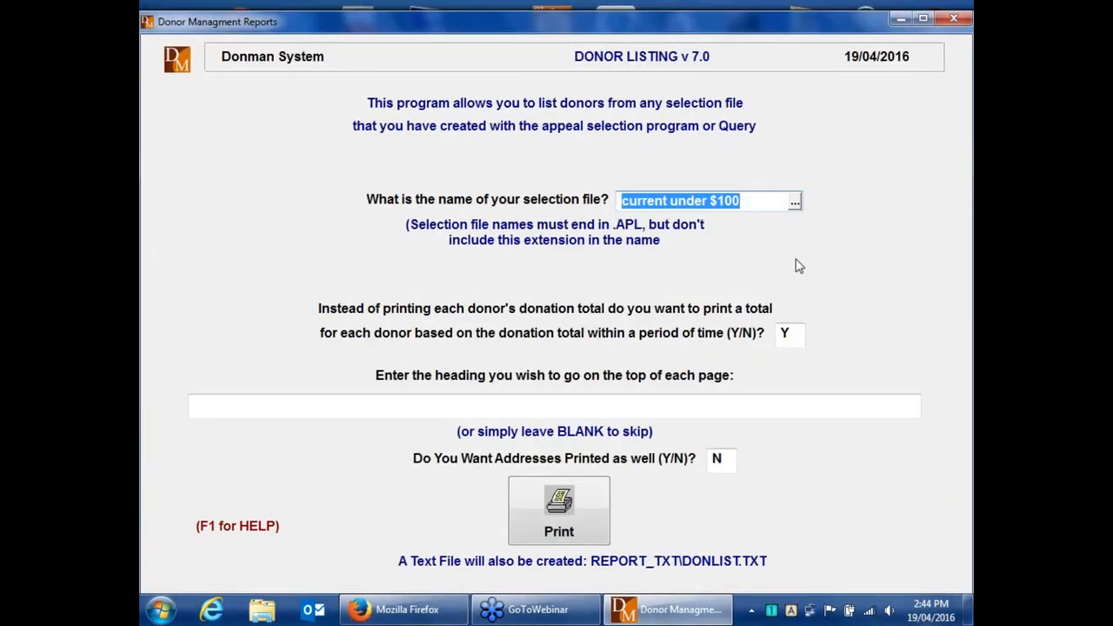
key("Escape")
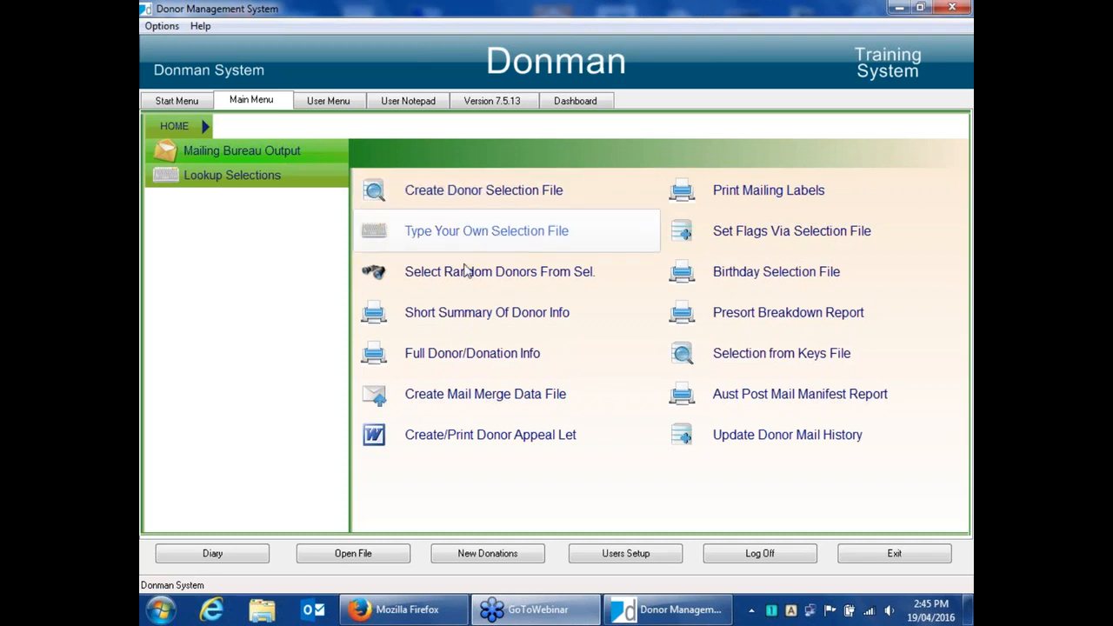
Open the text file "current under $100.TXT" from the SELECTION_REPORTS folder, listing text files sorted by date modified.
left_click(372, 559)
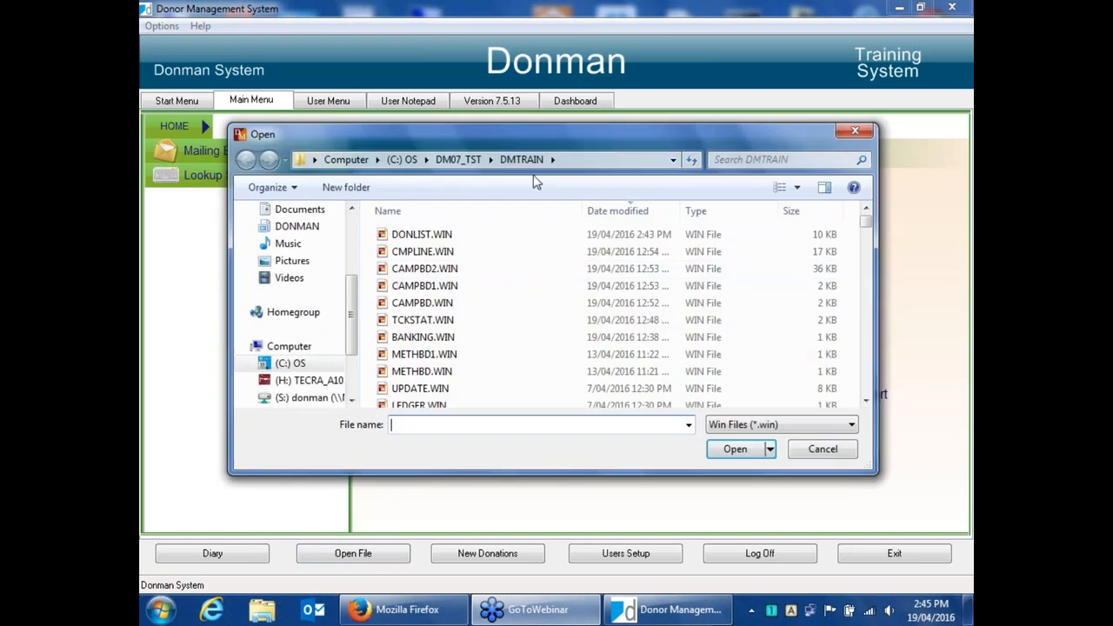
left_click(441, 213)
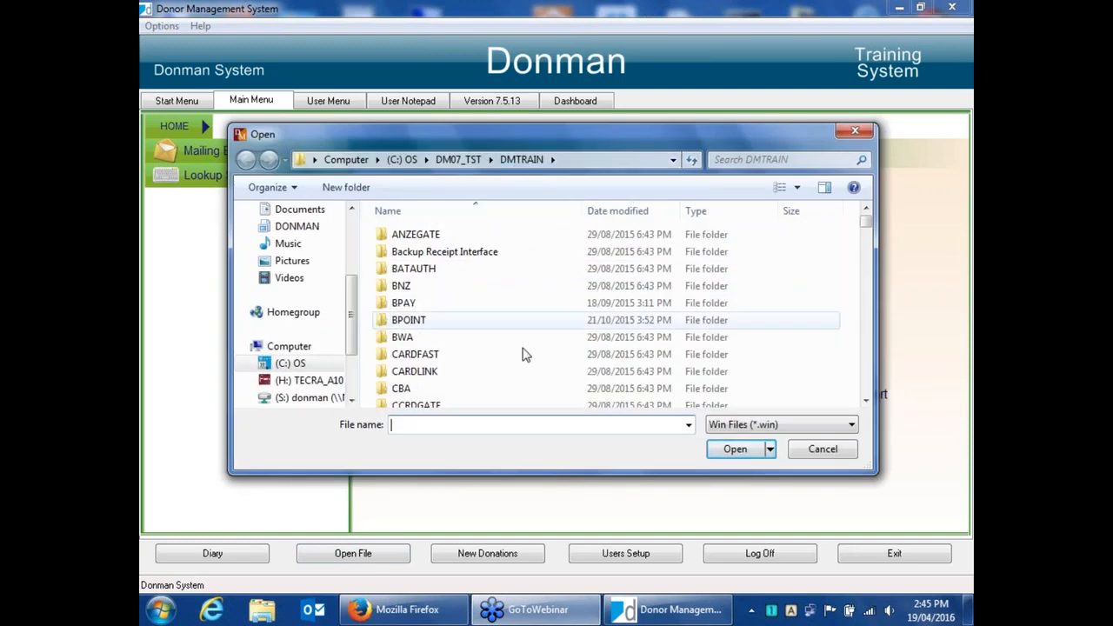
left_click_drag(866, 401, 865, 402)
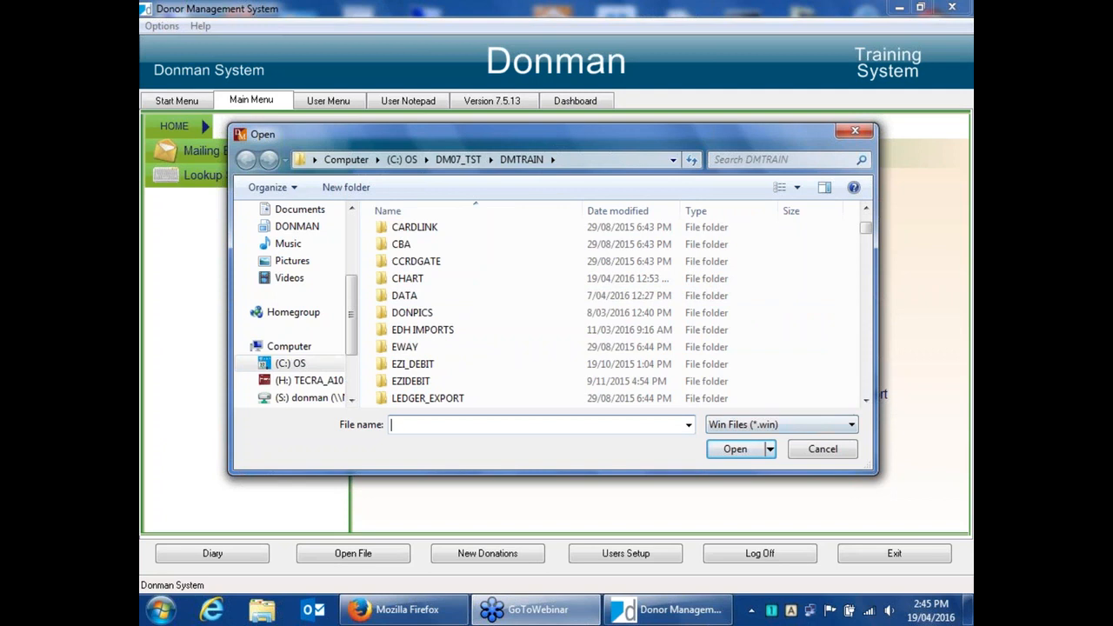
left_click(866, 402)
left_click(866, 402)
left_click(866, 401)
left_click(866, 402)
left_click(866, 402)
left_click(866, 401)
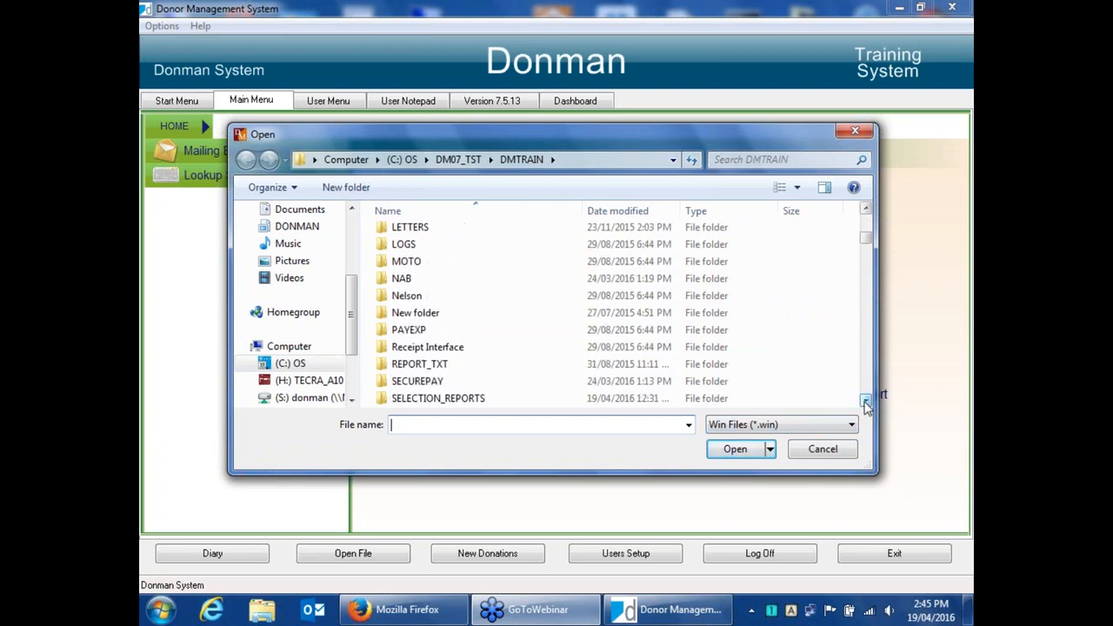
left_click(866, 402)
left_click(865, 401)
left_click(866, 401)
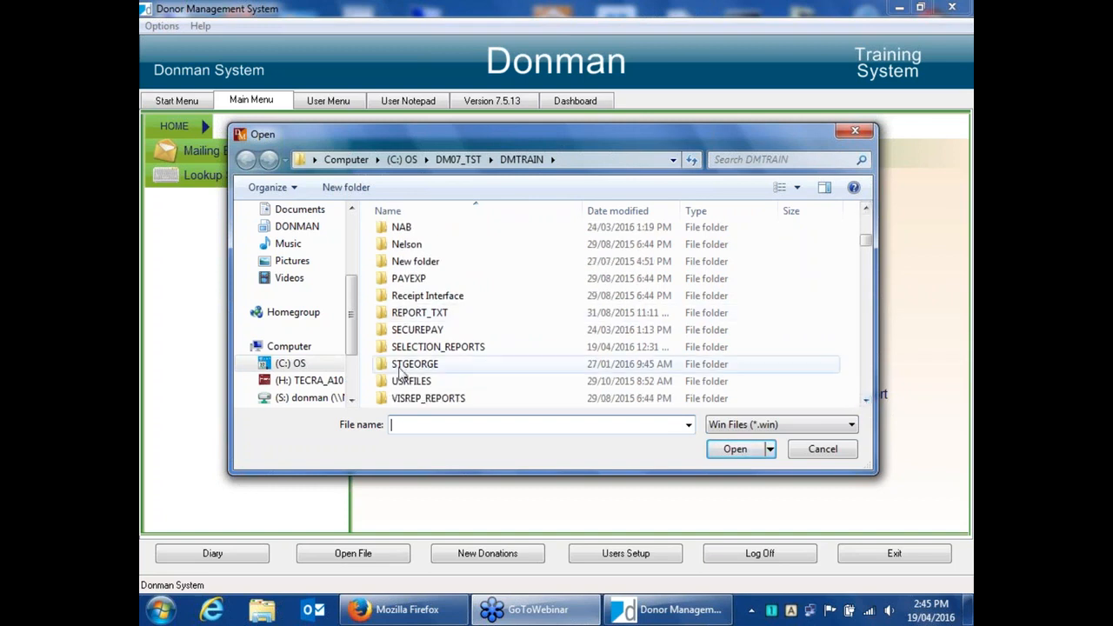
left_click(419, 350)
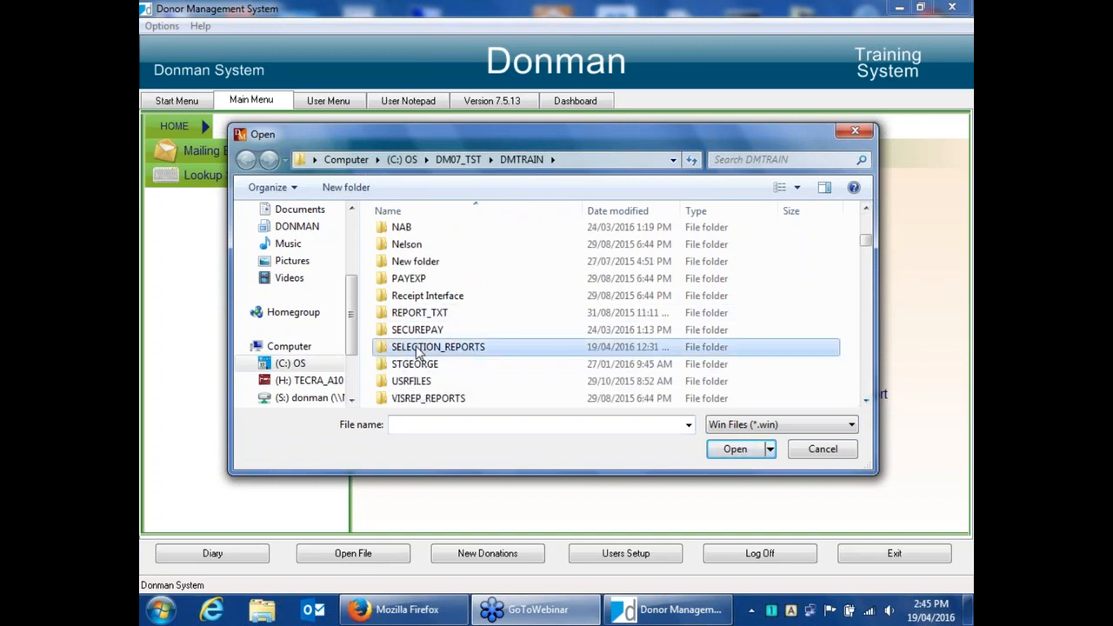
double_click(418, 349)
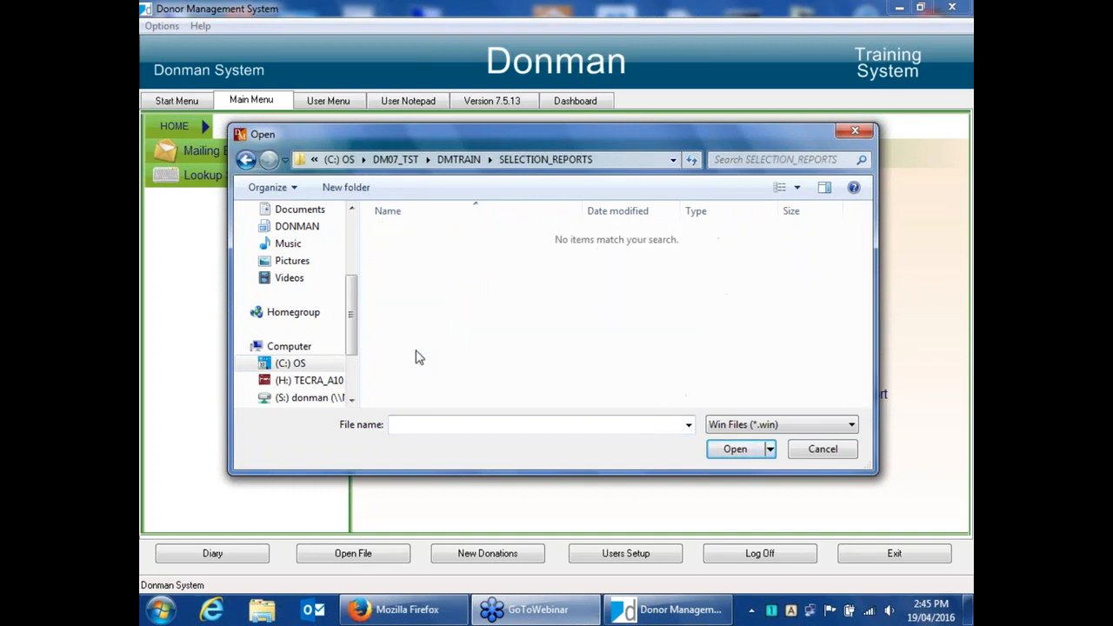
left_click(765, 426)
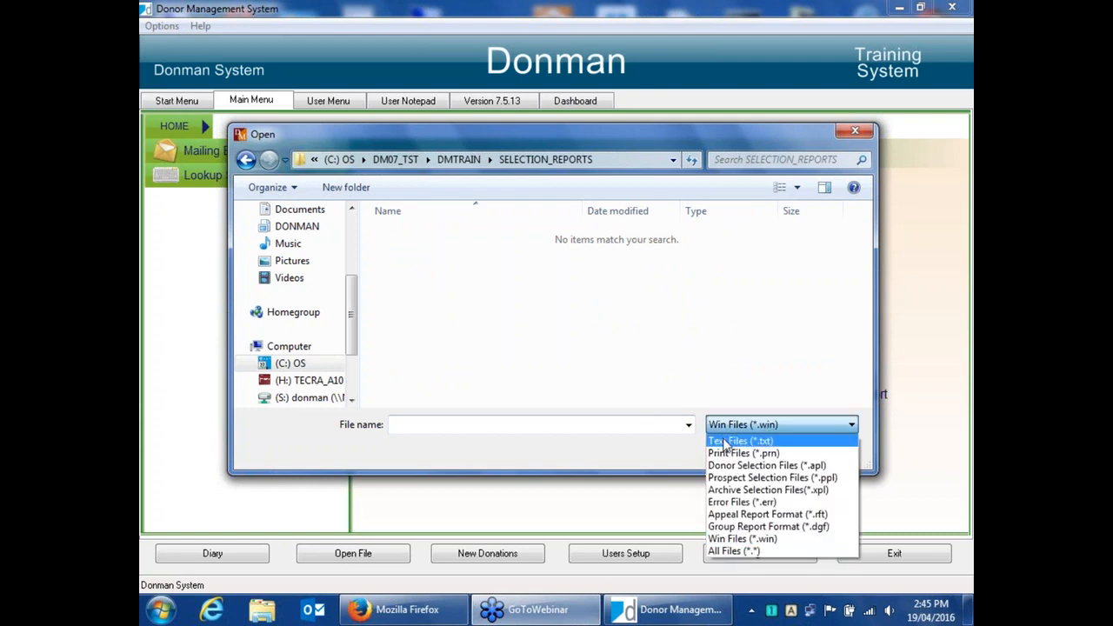
left_click(747, 440)
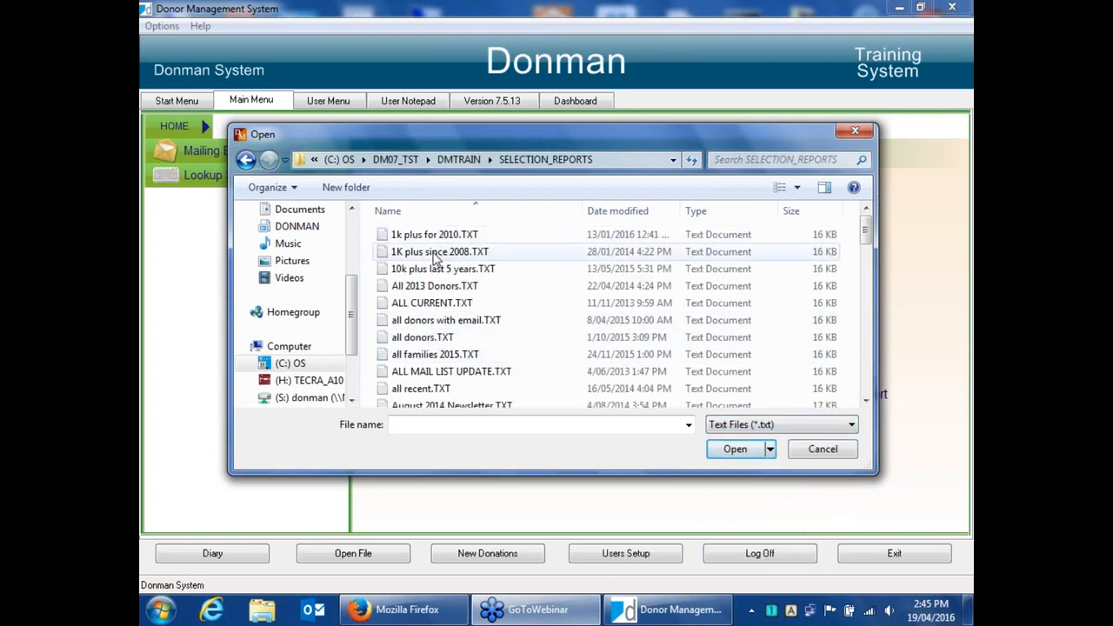
left_click(648, 212)
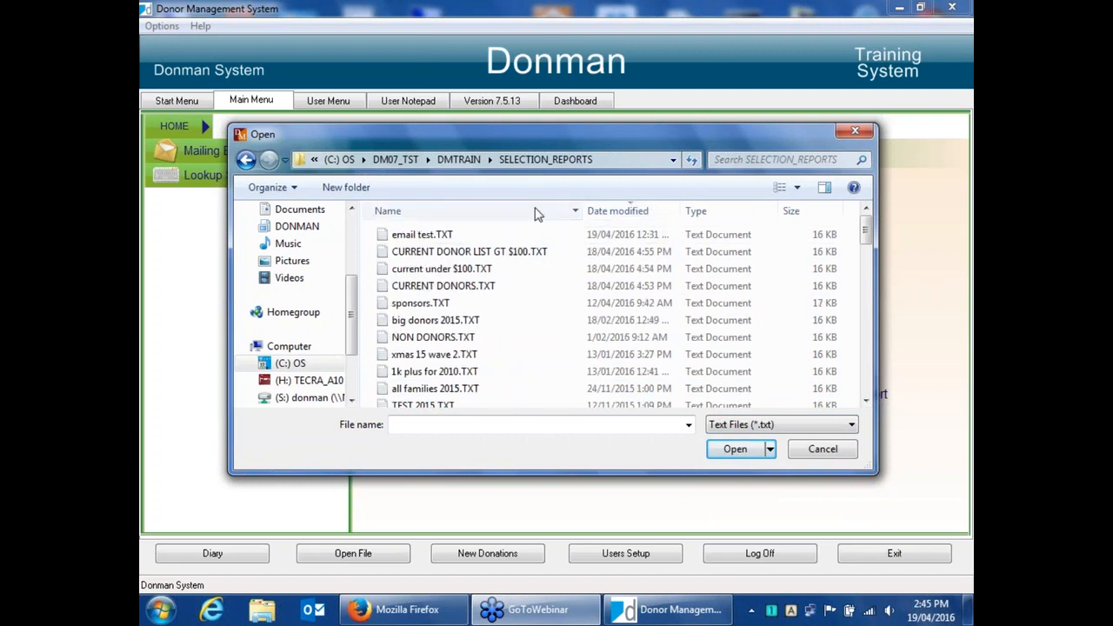
left_click(439, 274)
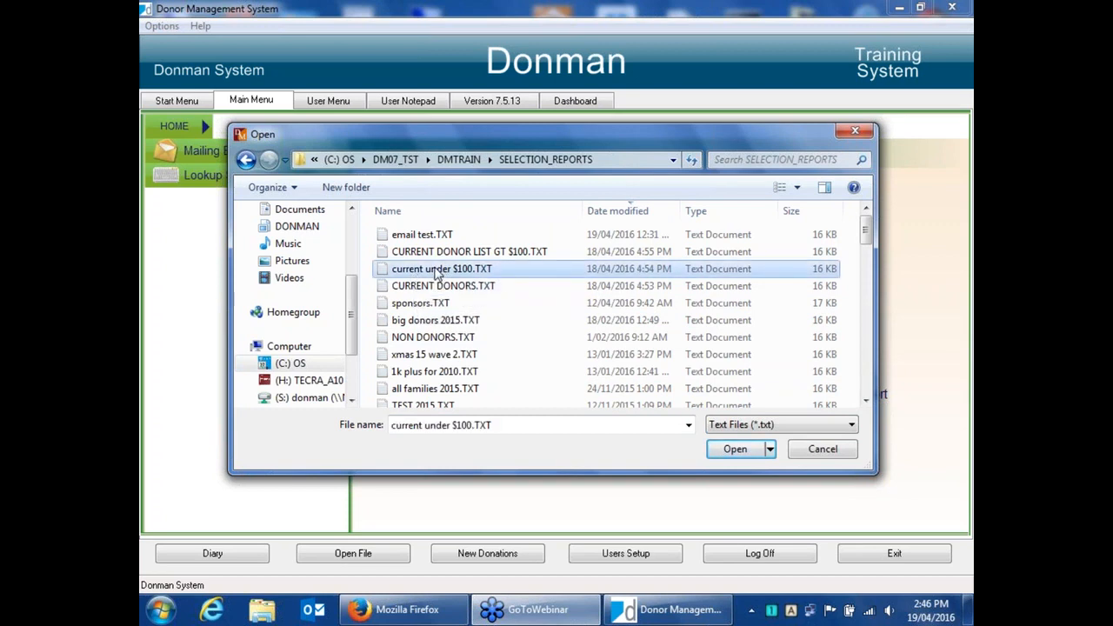
double_click(438, 274)
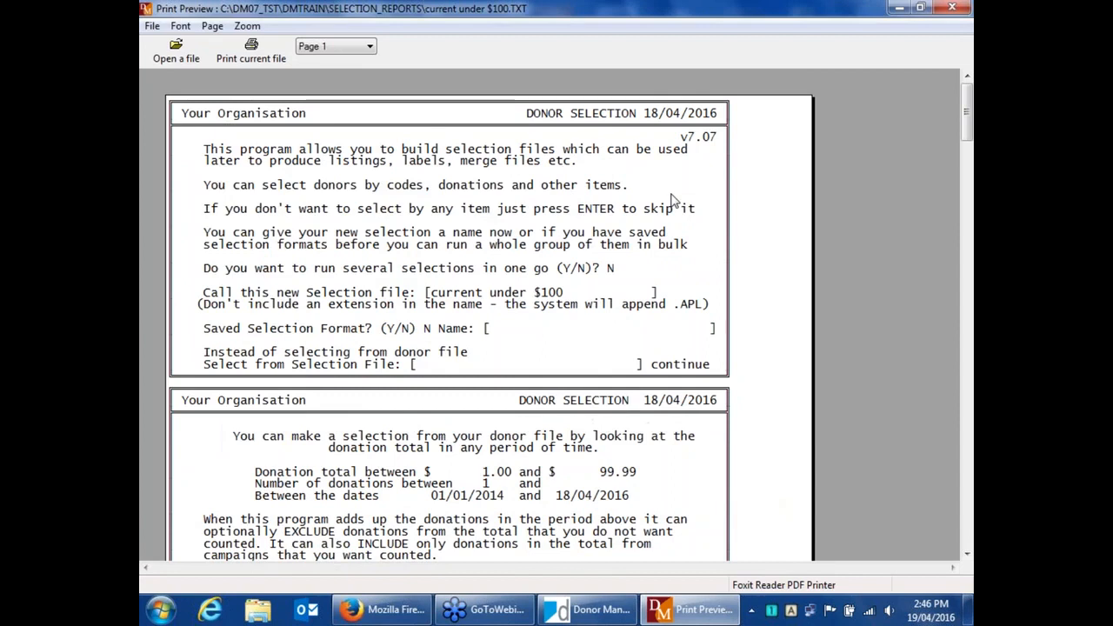
Scroll through the saved selection criteria report in the preview and close it.
scroll(663, 213, "down", 2)
scroll(663, 213, "down", 3)
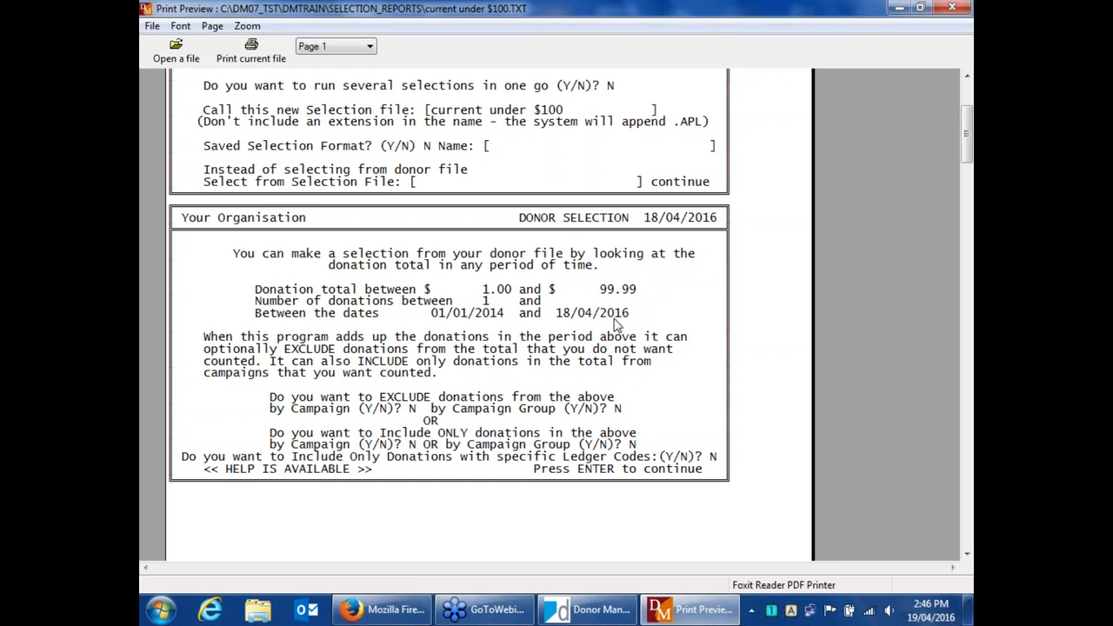
scroll(608, 326, "down", 5)
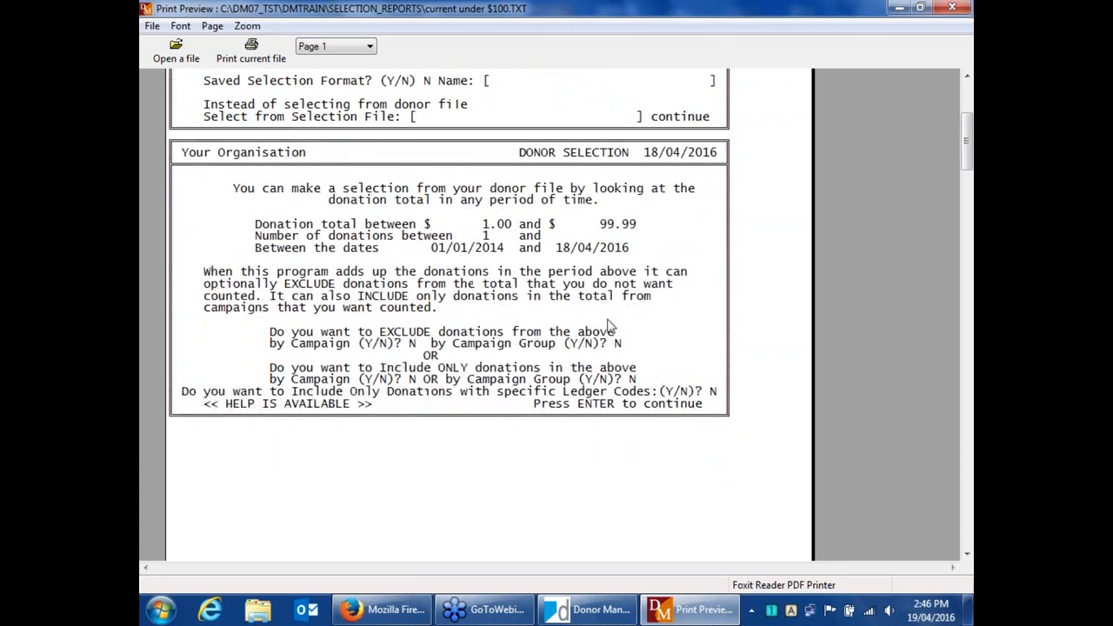
scroll(609, 326, "down", 12)
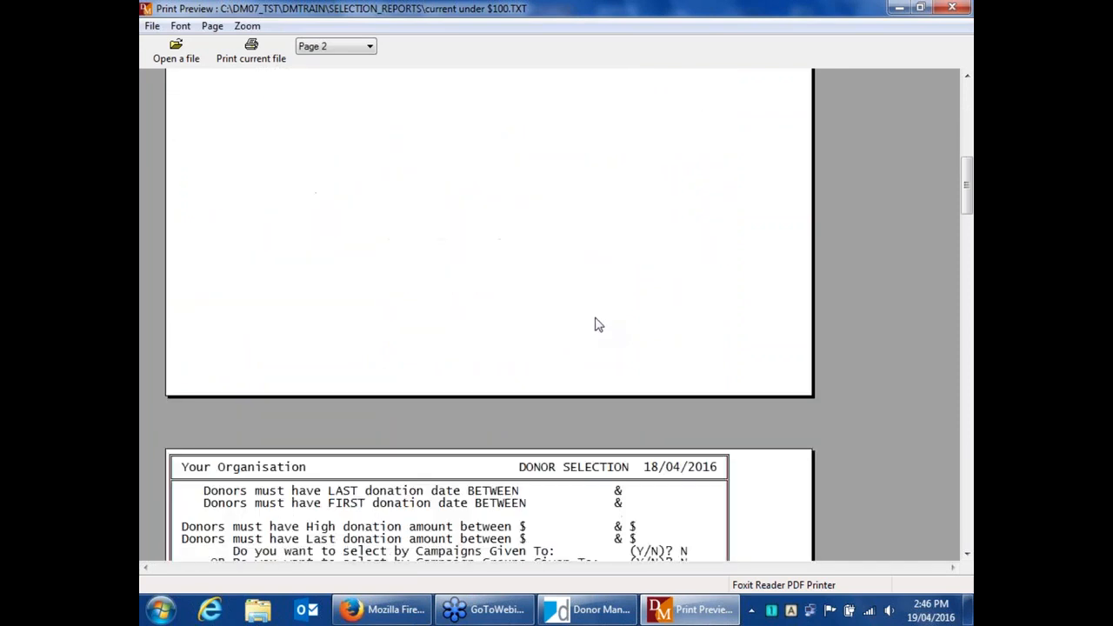
scroll(595, 325, "down", 4)
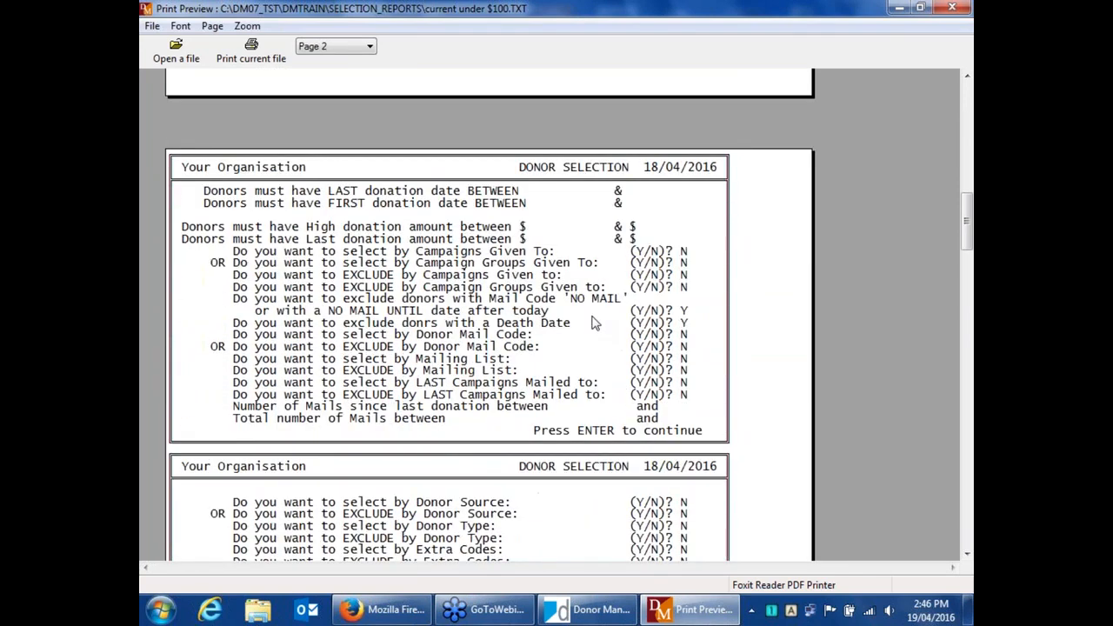
scroll(594, 322, "down", 3)
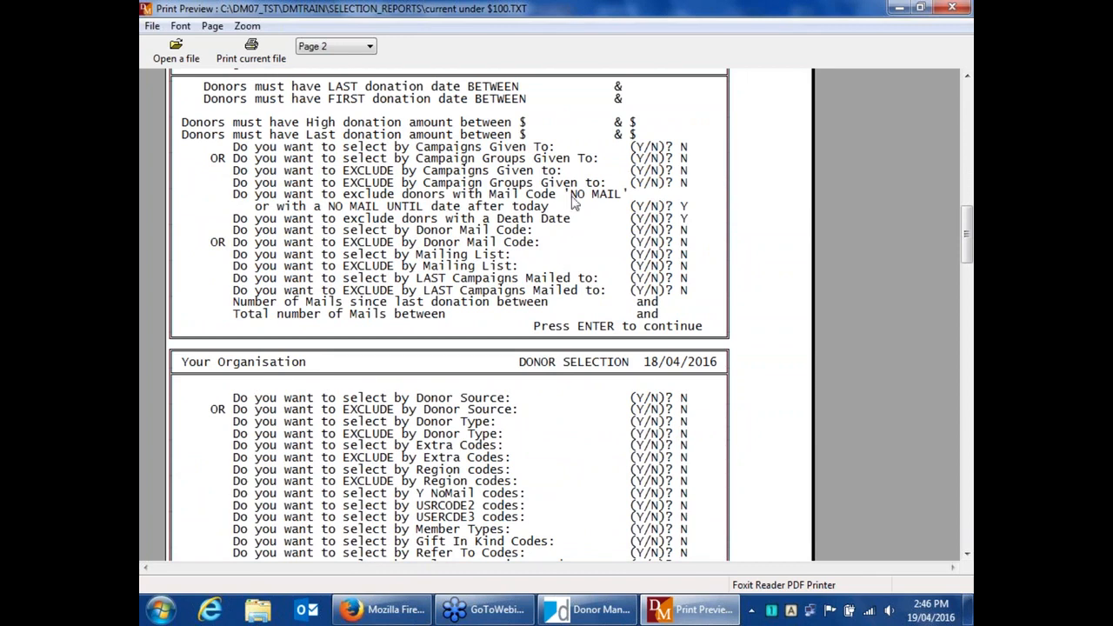
left_click(953, 8)
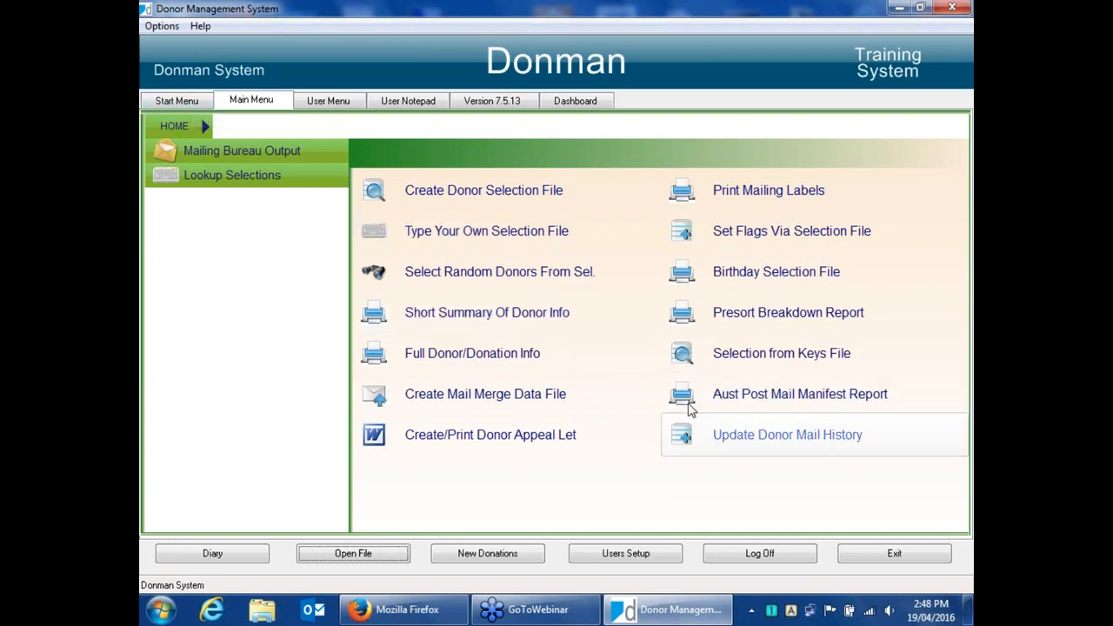
Open the donor add/edit screen, set Alt Salutation to Y for donor 1, then clear the screen without saving.
left_click(174, 101)
left_click(395, 361)
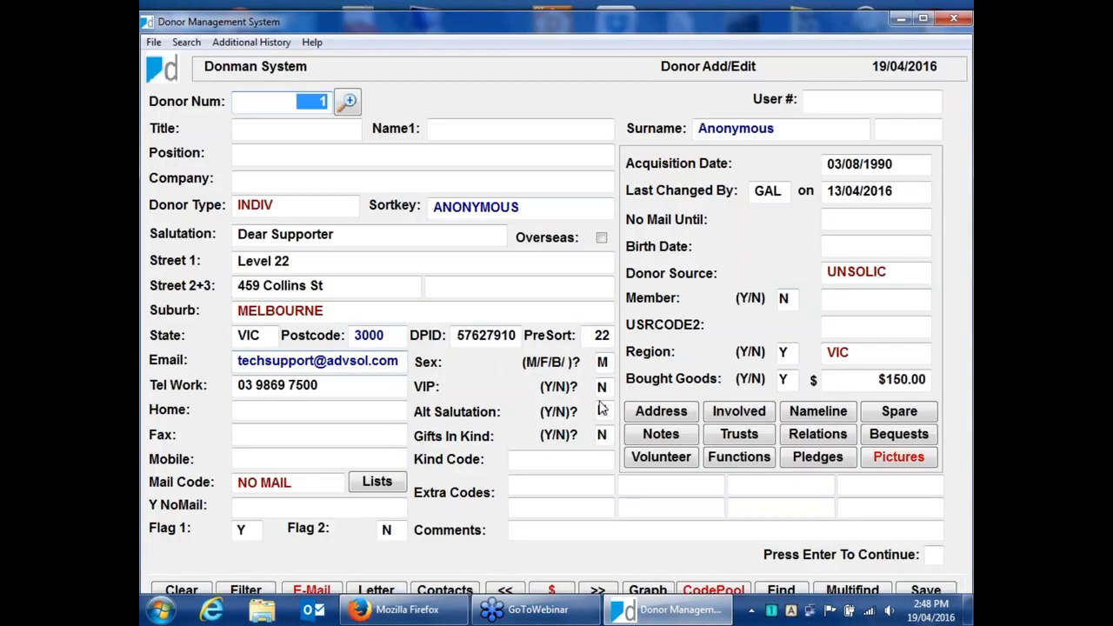
left_click(601, 411)
type("Y")
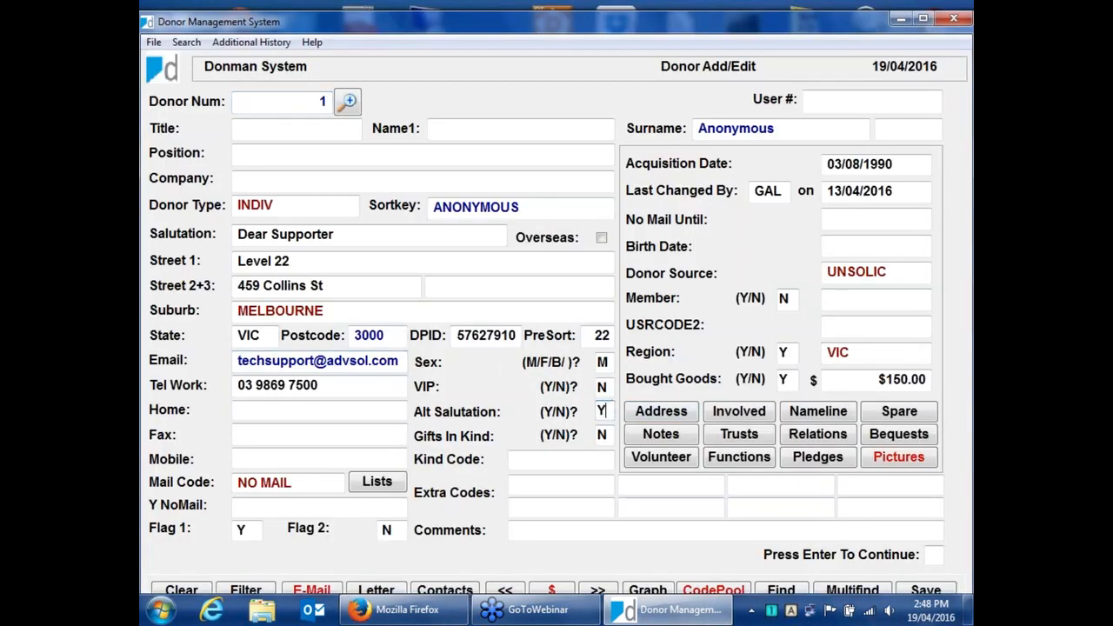
key("Return")
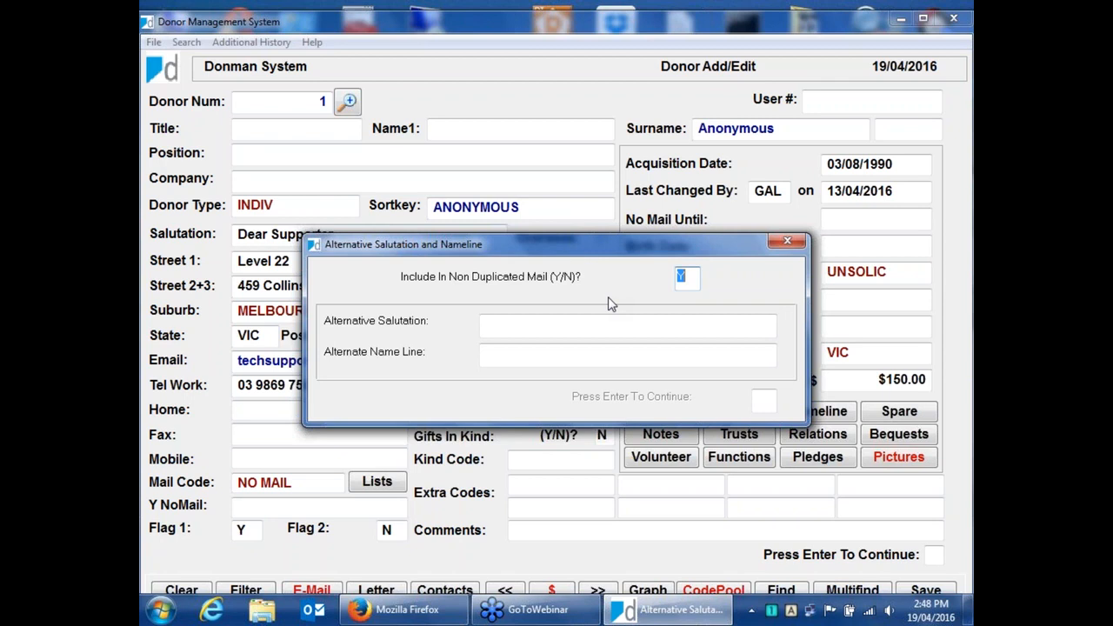
key("Return")
key("Escape")
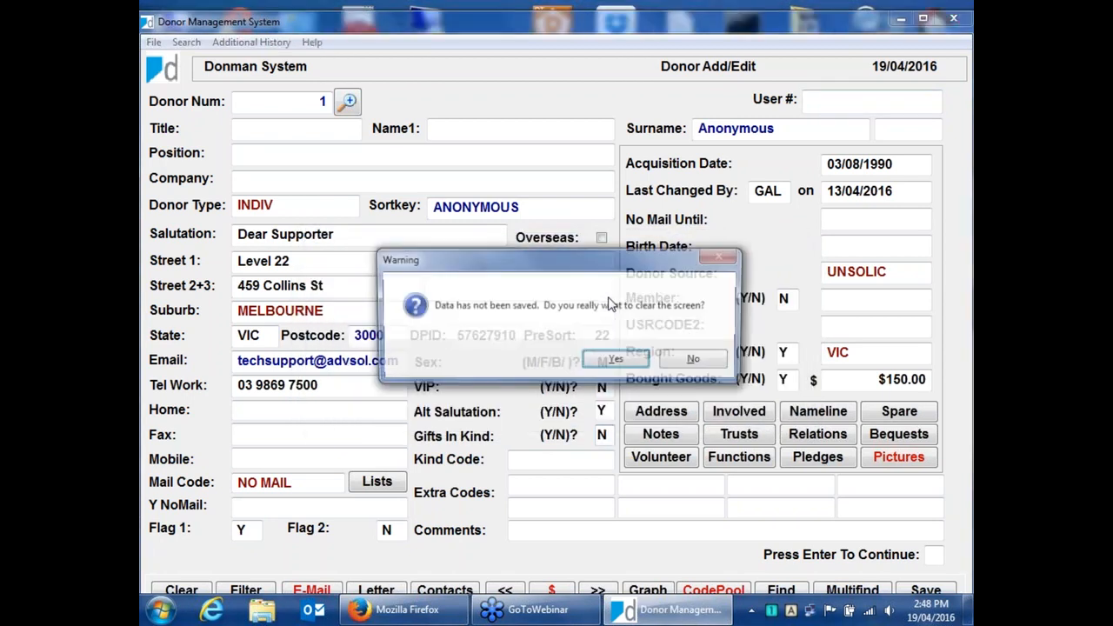
key("Return")
Move to donor 9 and set the alternative salutation to "Dear Miss Hatter and Family" with non-duplicated mail Y.
key("Page_Down")
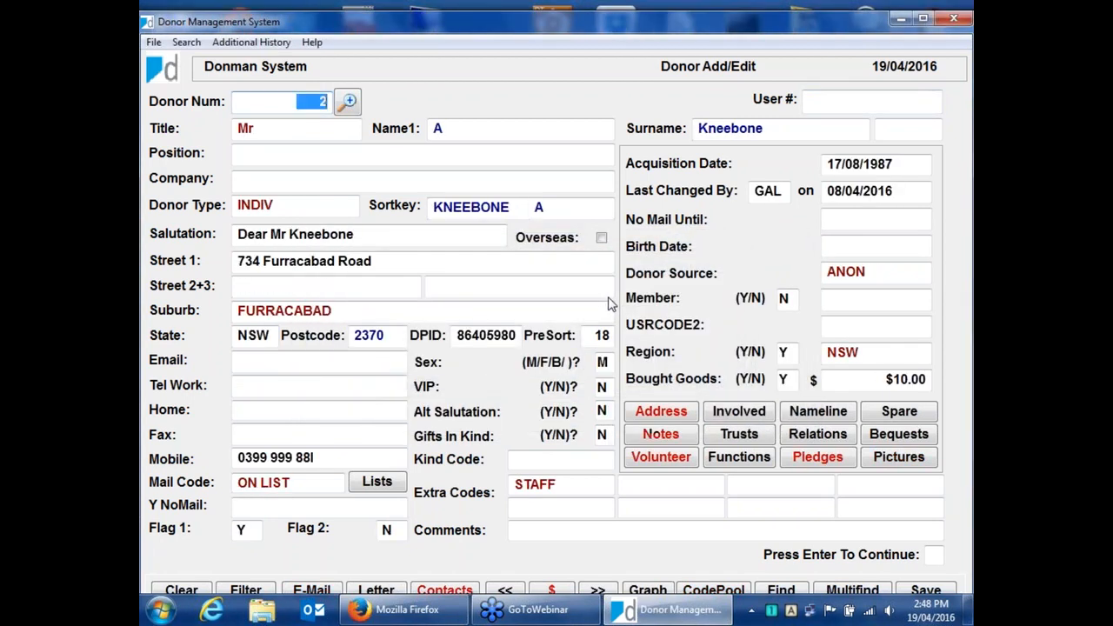
key("Page_Down")
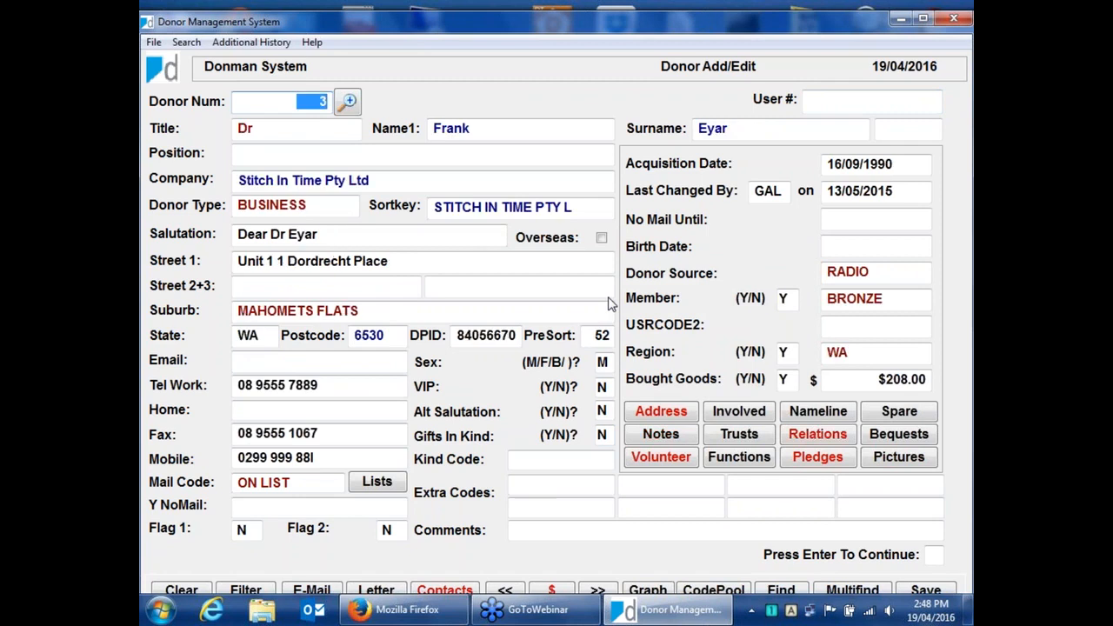
key("Page_Down")
key("Page_Down")
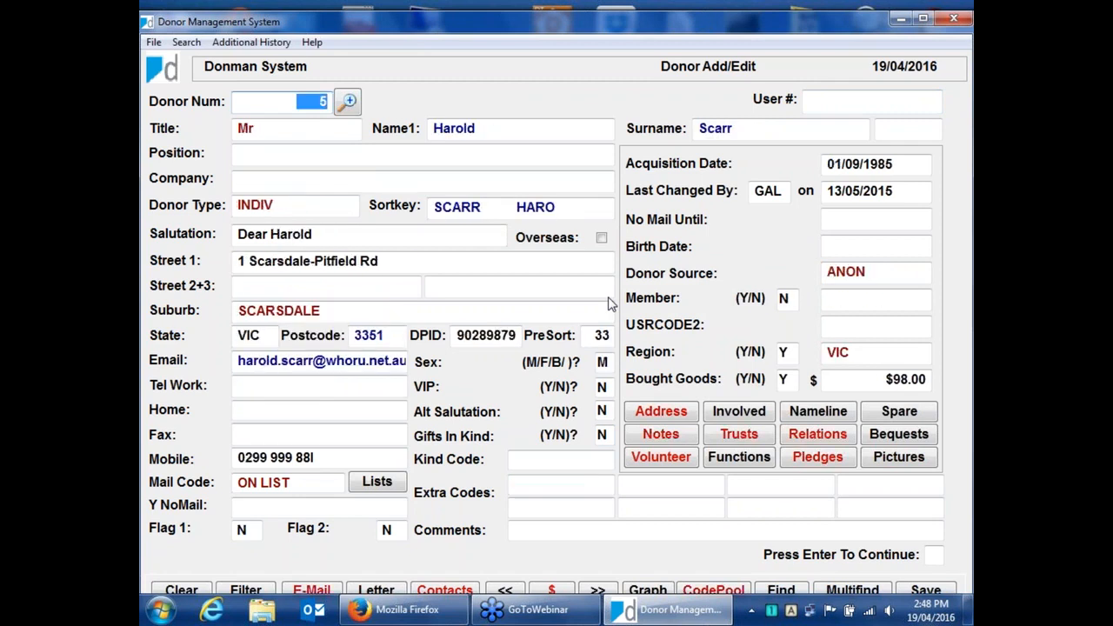
key("Page_Down")
key("Page_Down")
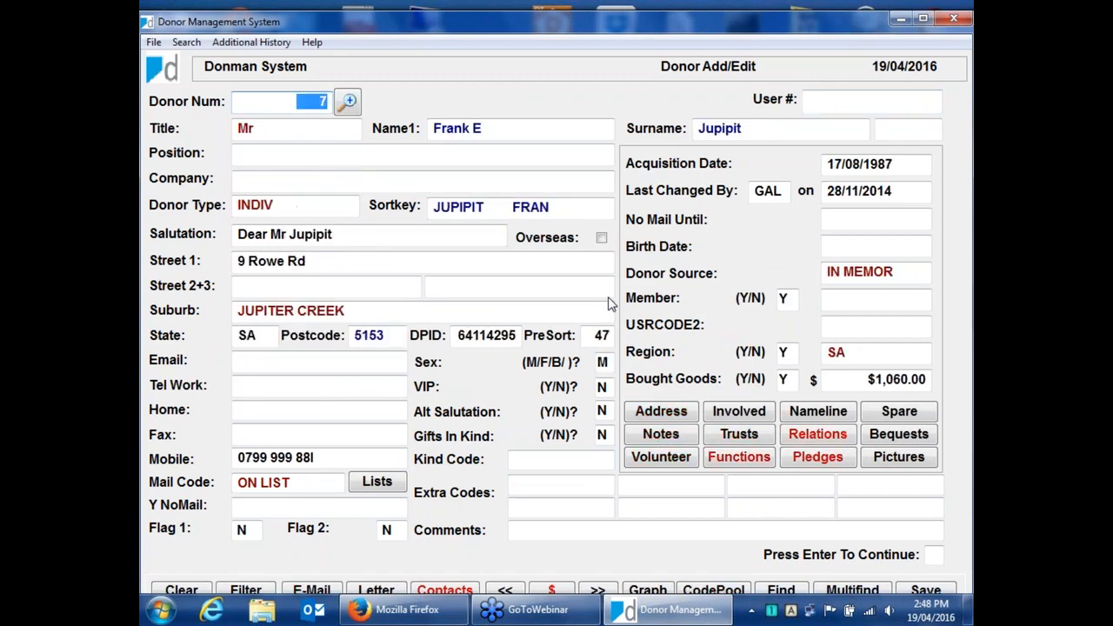
key("Page_Down")
key("Page_Down")
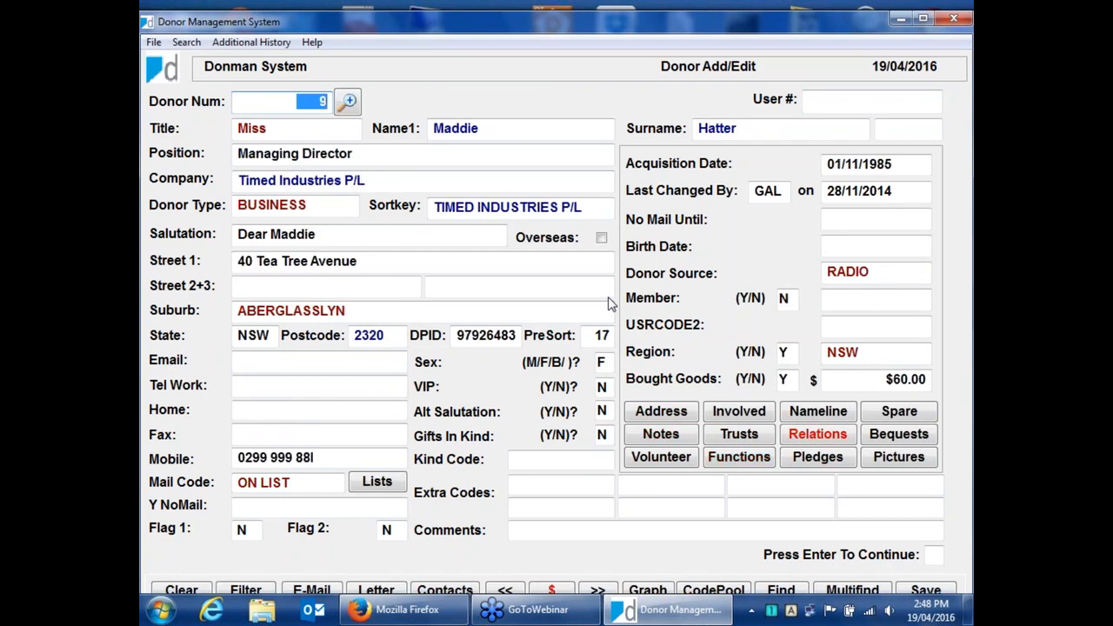
key("Page_Down")
left_click(602, 412)
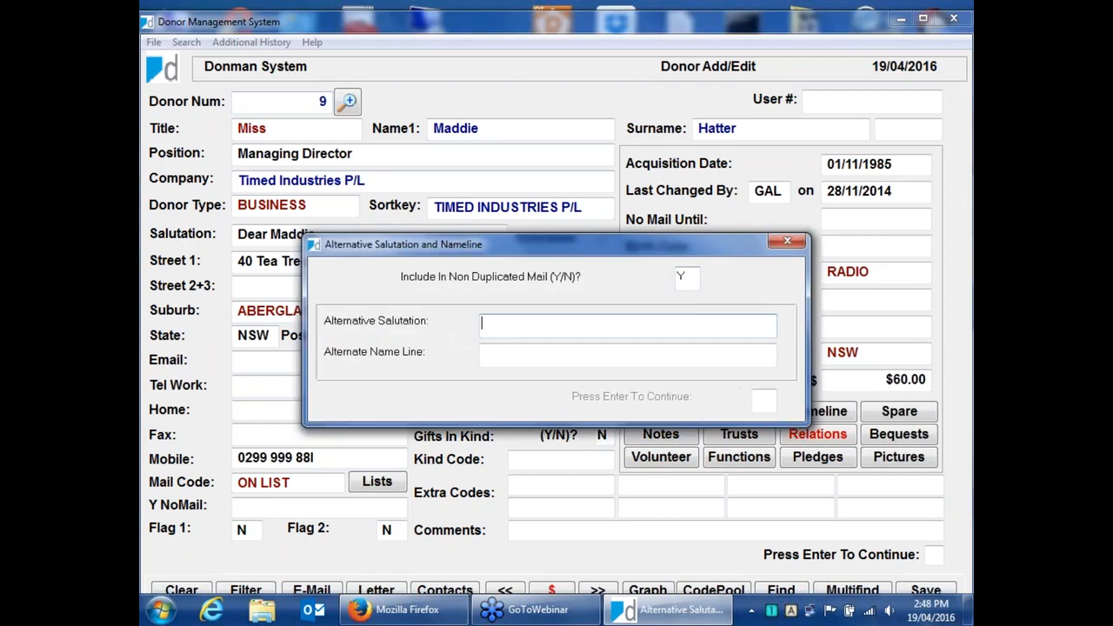
type("Dear Miss HAtter and Famil")
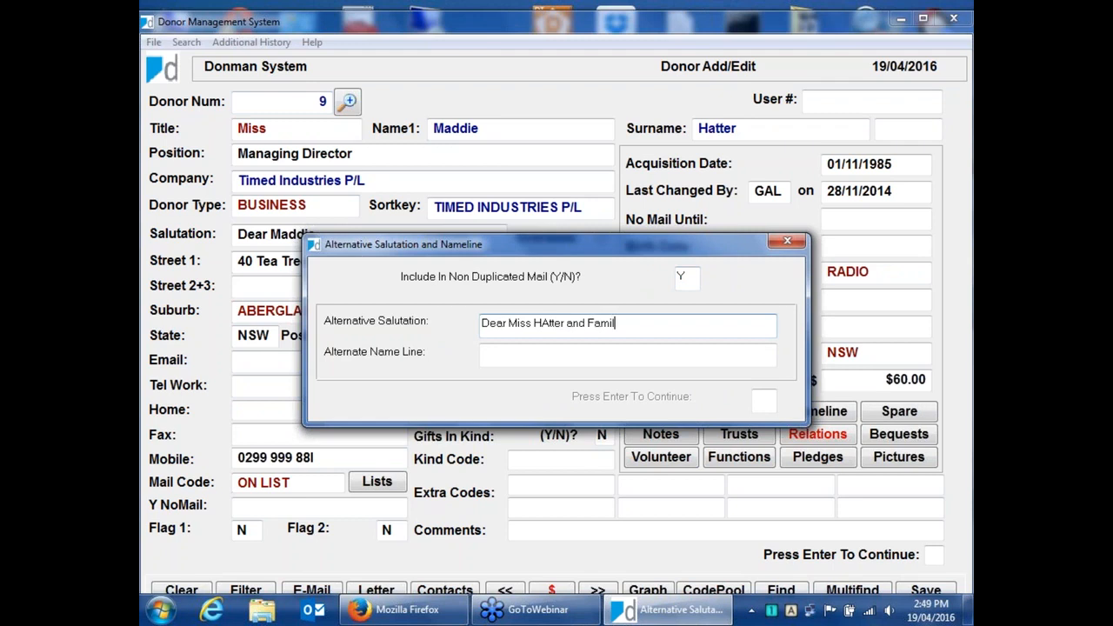
type("y")
left_click(682, 276)
key("Return")
key("Left")
key("Left")
key("Left")
key("Left")
key("Left")
key("Left")
key("Left")
key("Left")
key("Left")
key("Left")
key("Left")
key("Left")
key("Left")
key("Left")
key("Left")
type("a")
key("Delete")
key("Return")
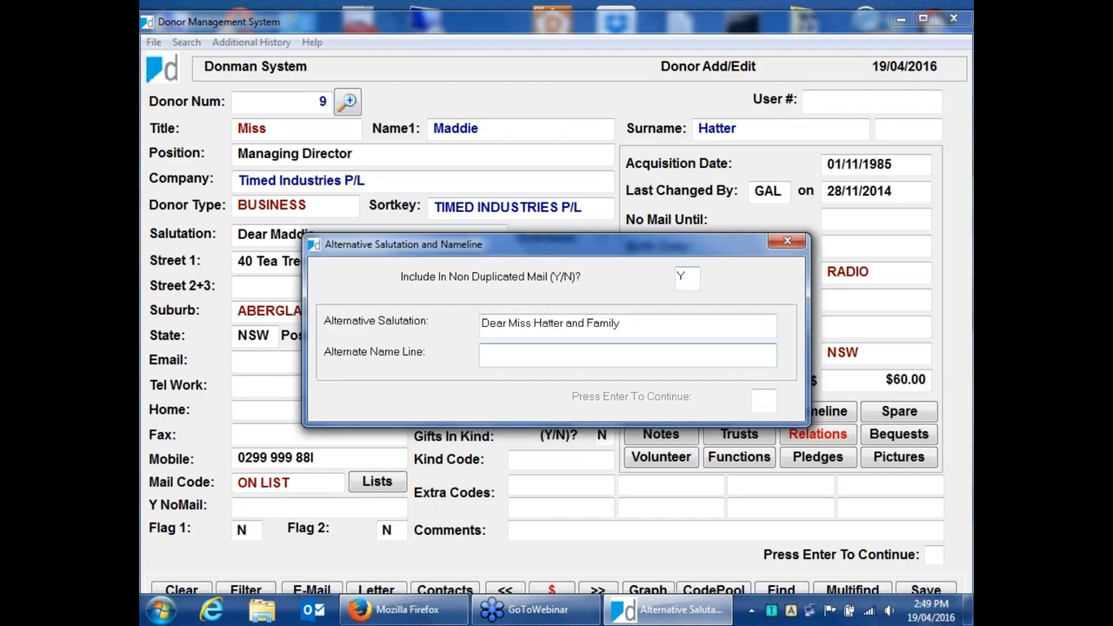
Set the alternate name line to "Miss Hatter & Family".
type("Miss HAtter")
key("Left")
key("Left")
type("a")
key("Delete")
key("End")
type("& FAmily")
key("Left")
key("Left")
key("Left")
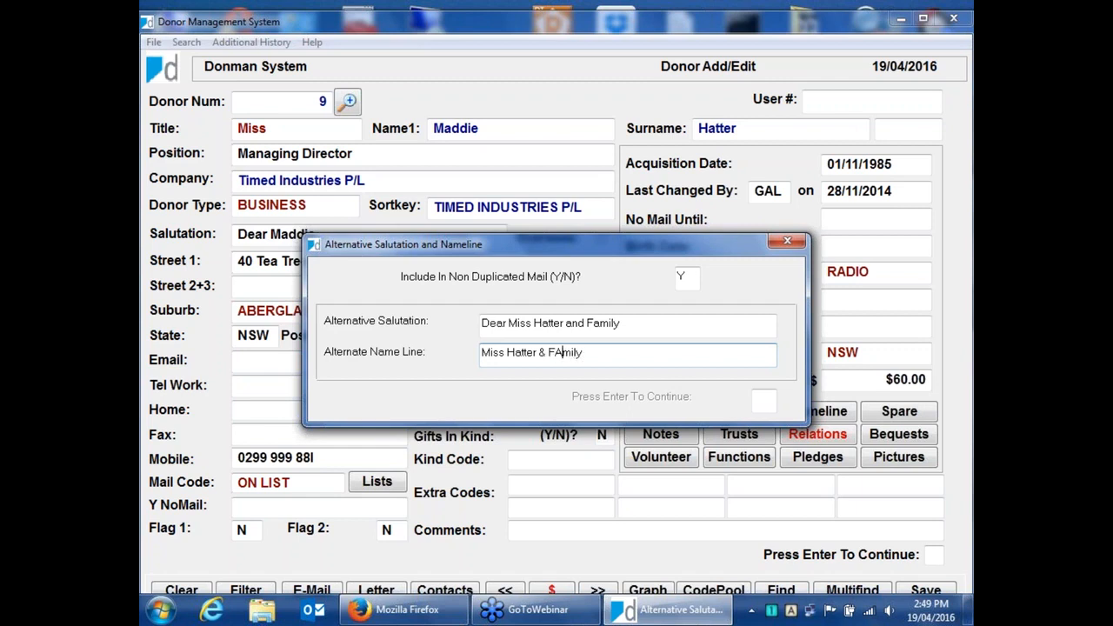
key("BackSpace")
type("a")
key("Return")
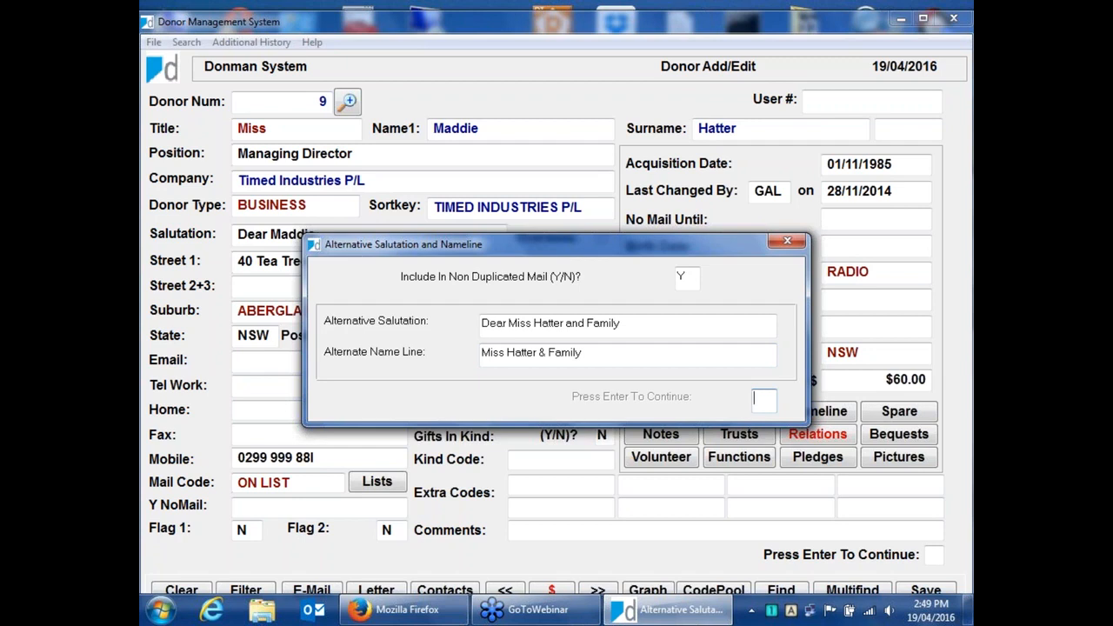
Confirm and save donor 9's record, then page back to the last donor in the file.
key("Return")
key("Return")
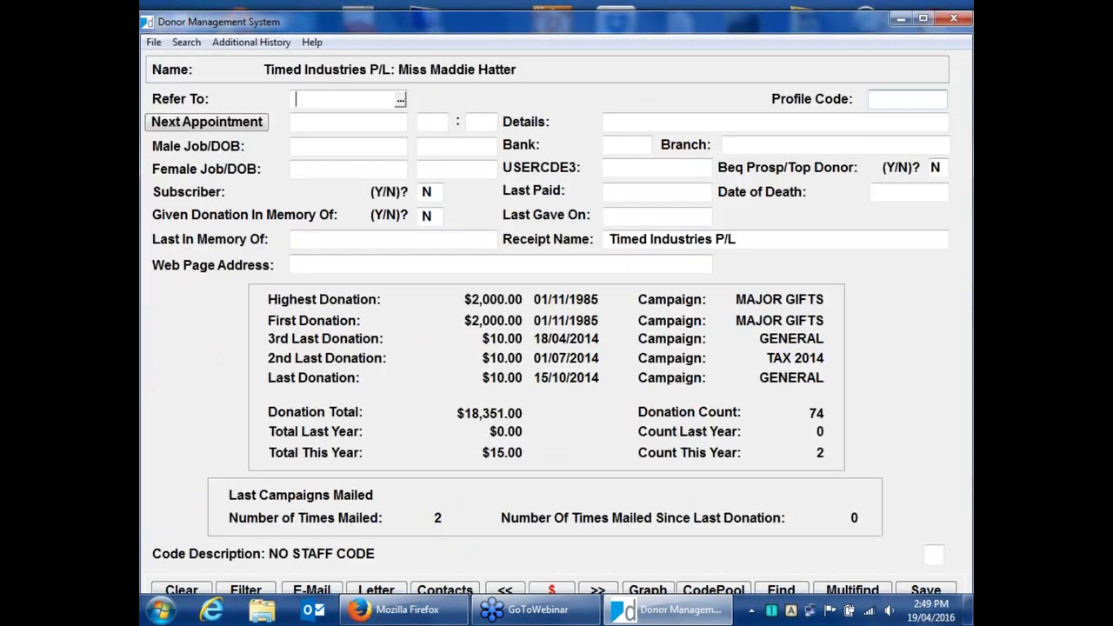
key("Return")
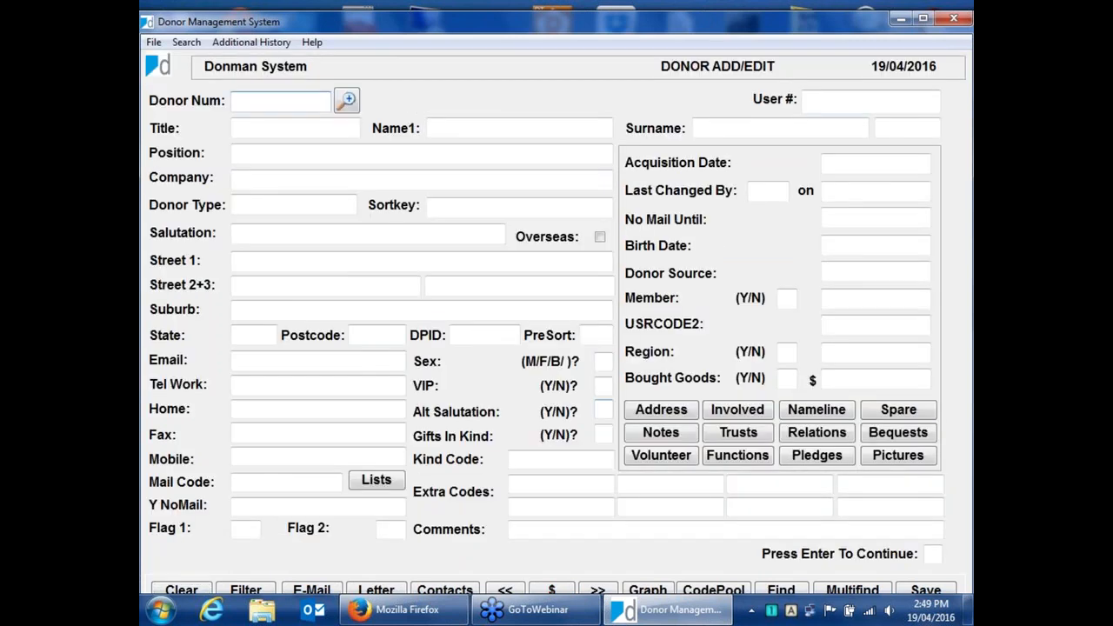
key("Page_Up")
key("Page_Up")
key("Page_Up")
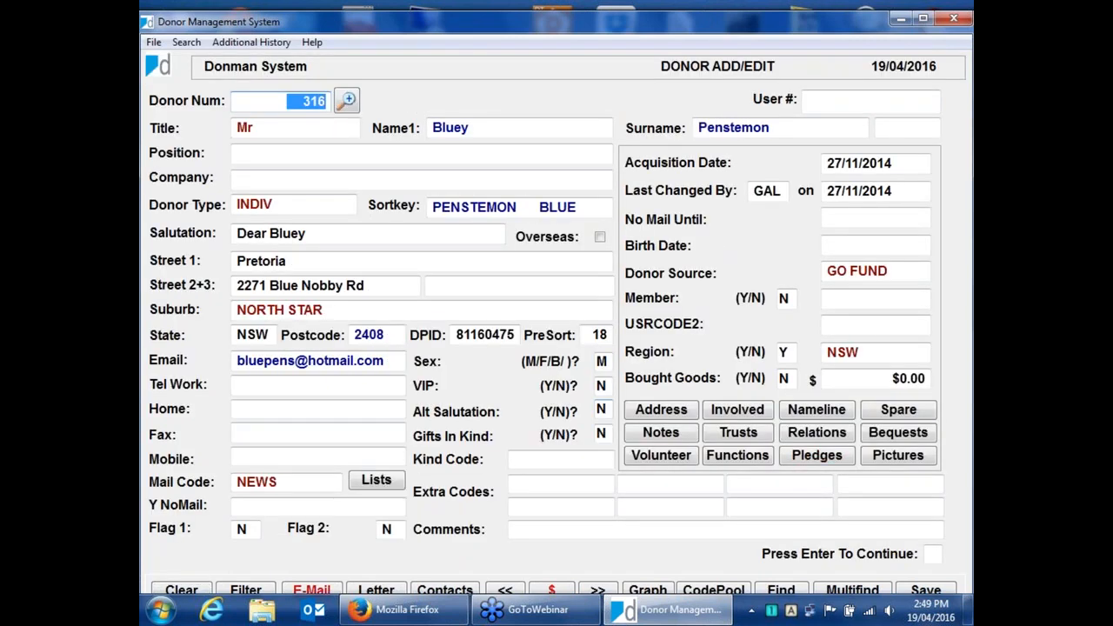
Set Alt Salutation to Y for donor 316 with non-duplicated mail N, leaving the alternative salutation and name line blank.
left_click(601, 409)
type("Y")
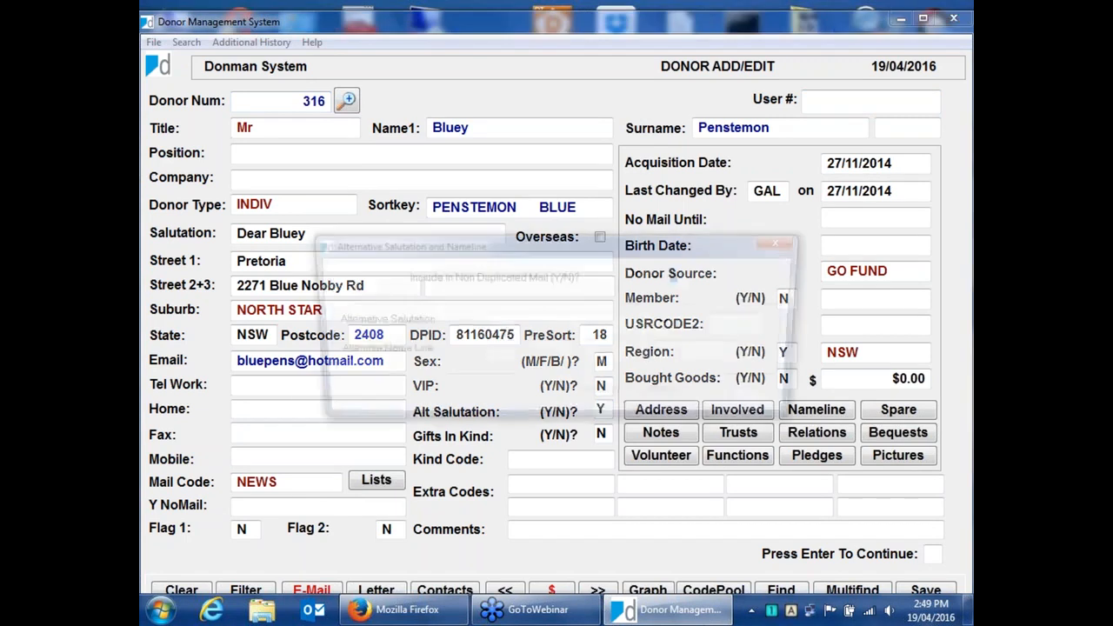
type("N")
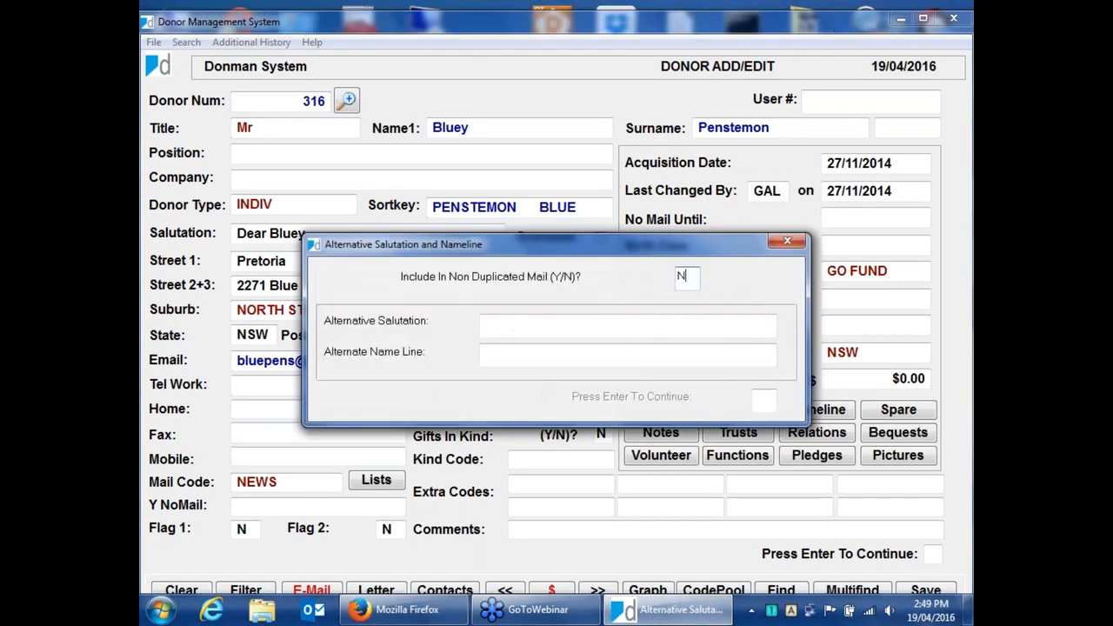
double_click(682, 277)
key("Return")
key("Return")
key("Return")
key("Return")
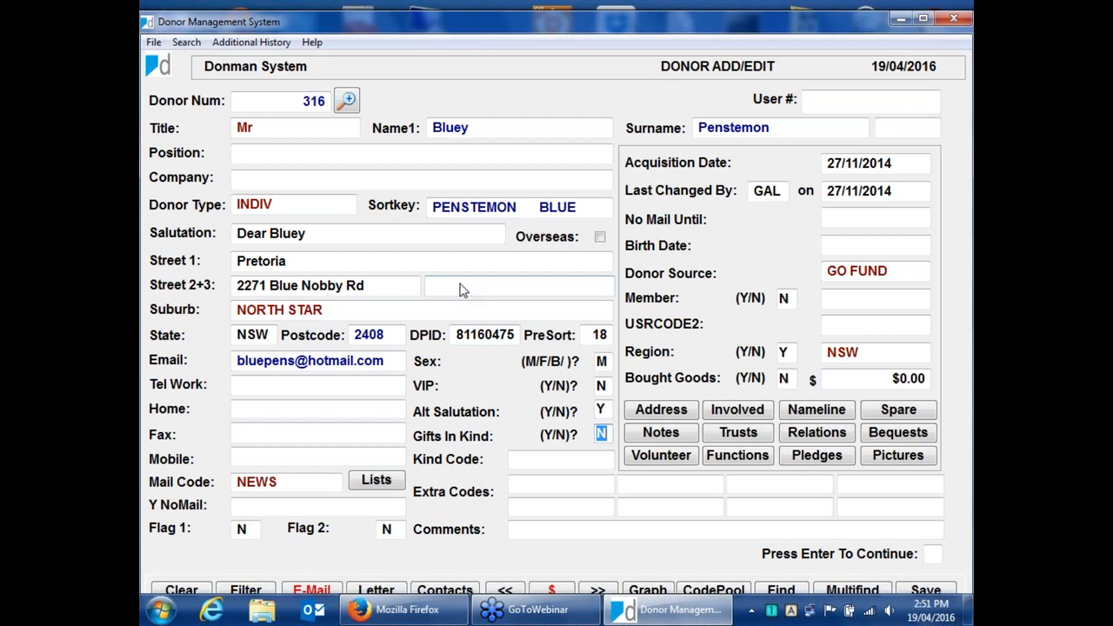
Exit the donor add/edit screen without saving the changes.
key("Escape")
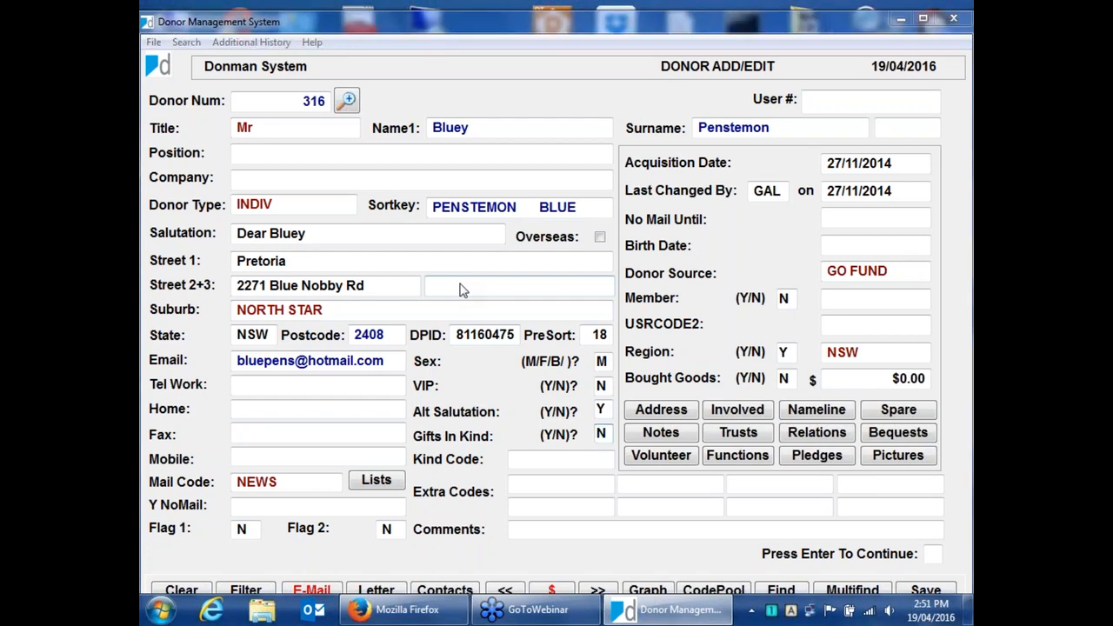
left_click(588, 361)
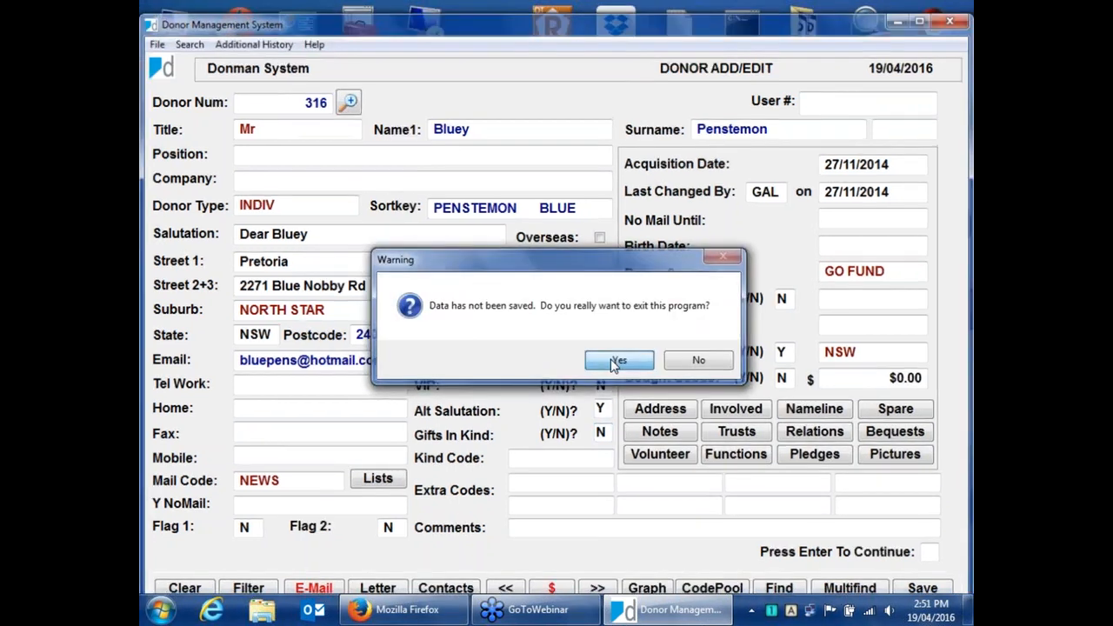
left_click(613, 364)
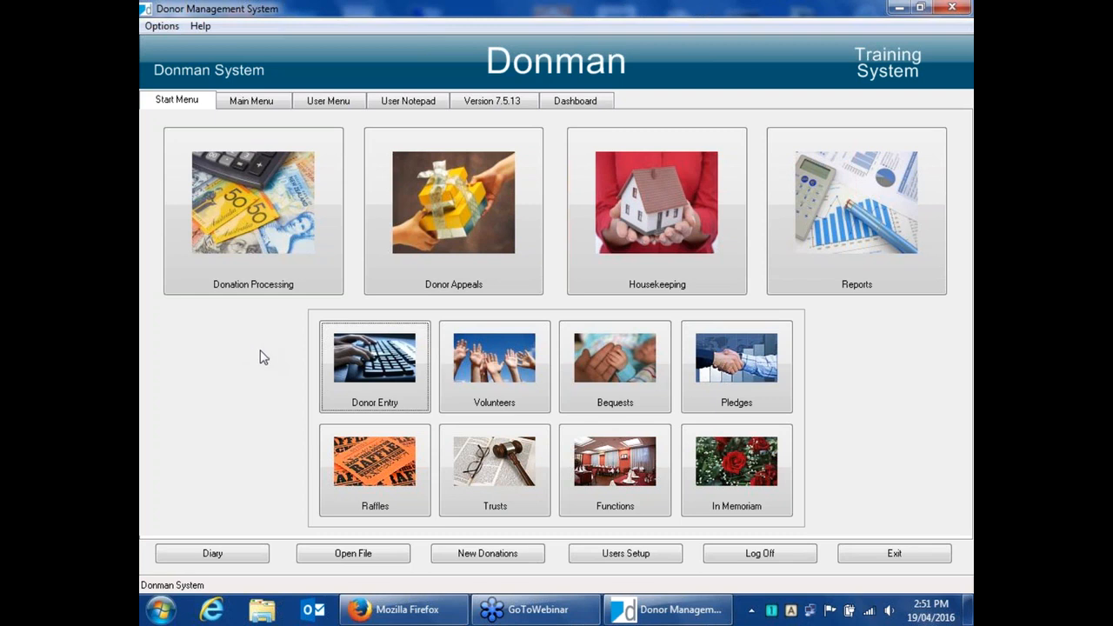
Open the End Of Year Receipts program from the Modify History/Archive section of the main menu.
left_click(255, 102)
left_click(257, 152)
left_click(269, 151)
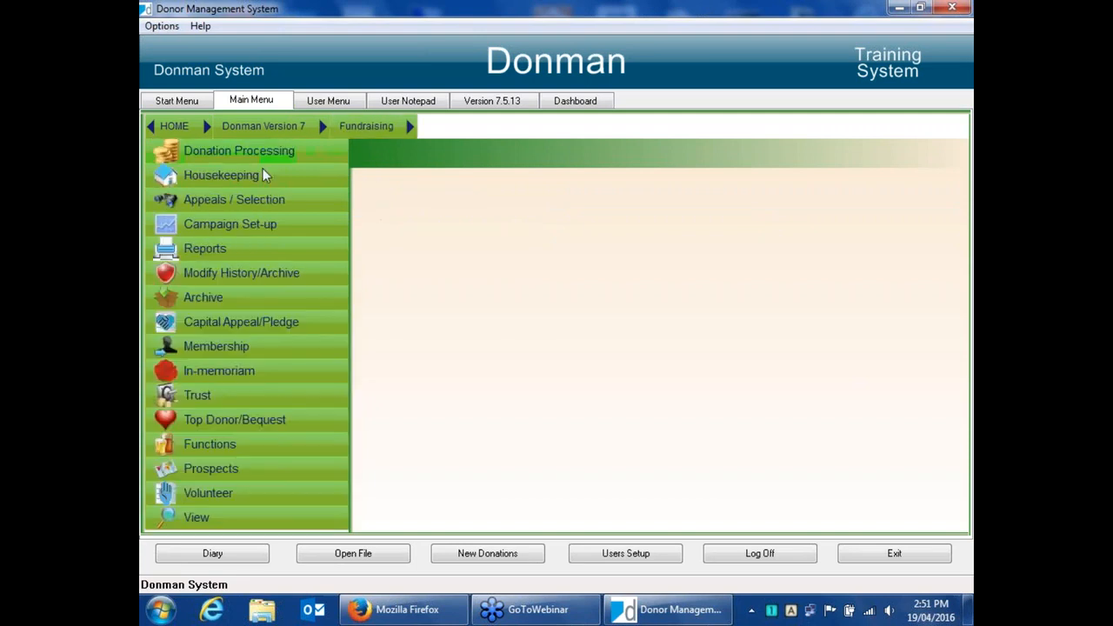
left_click(326, 273)
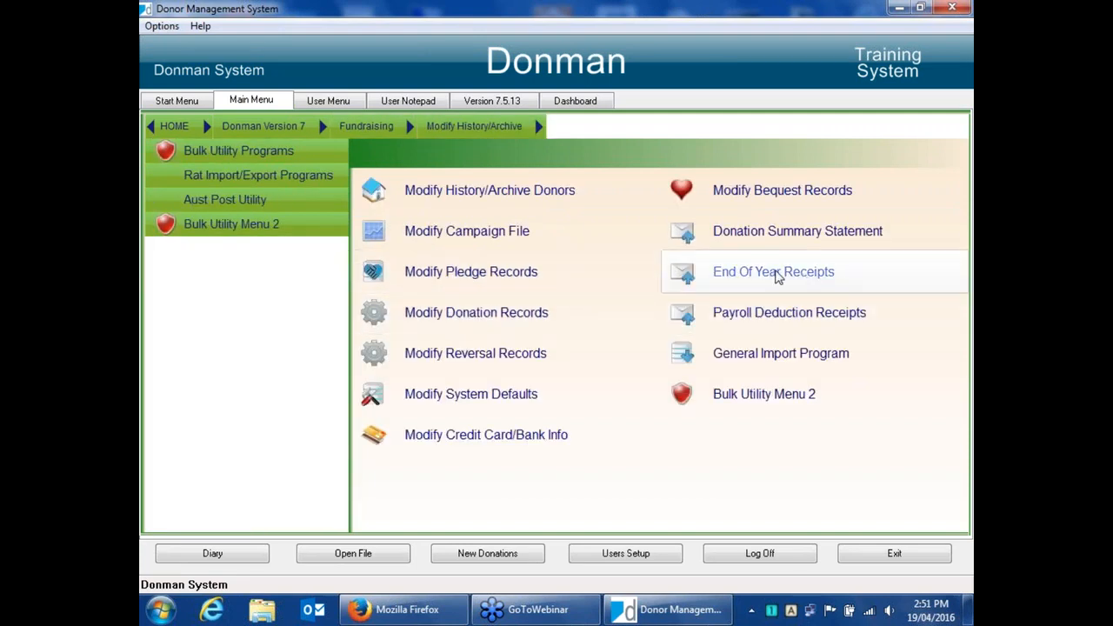
left_click(777, 273)
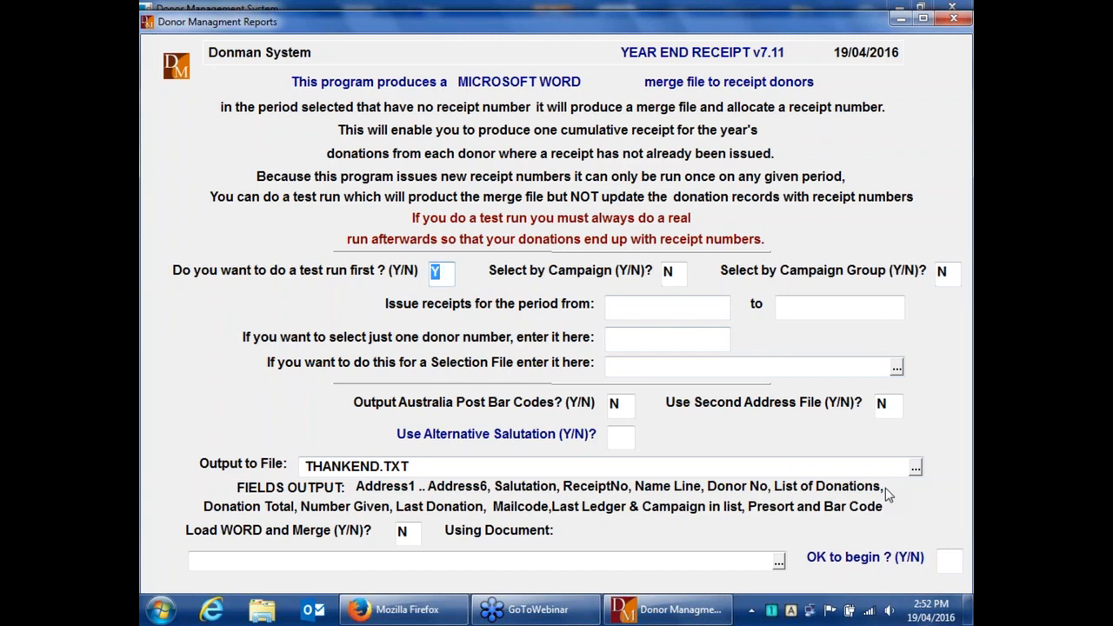
Answer Y to doing a test run, then exit the End Of Year Receipts program and return to the Start Menu.
type("Y")
key("Escape")
left_click(168, 101)
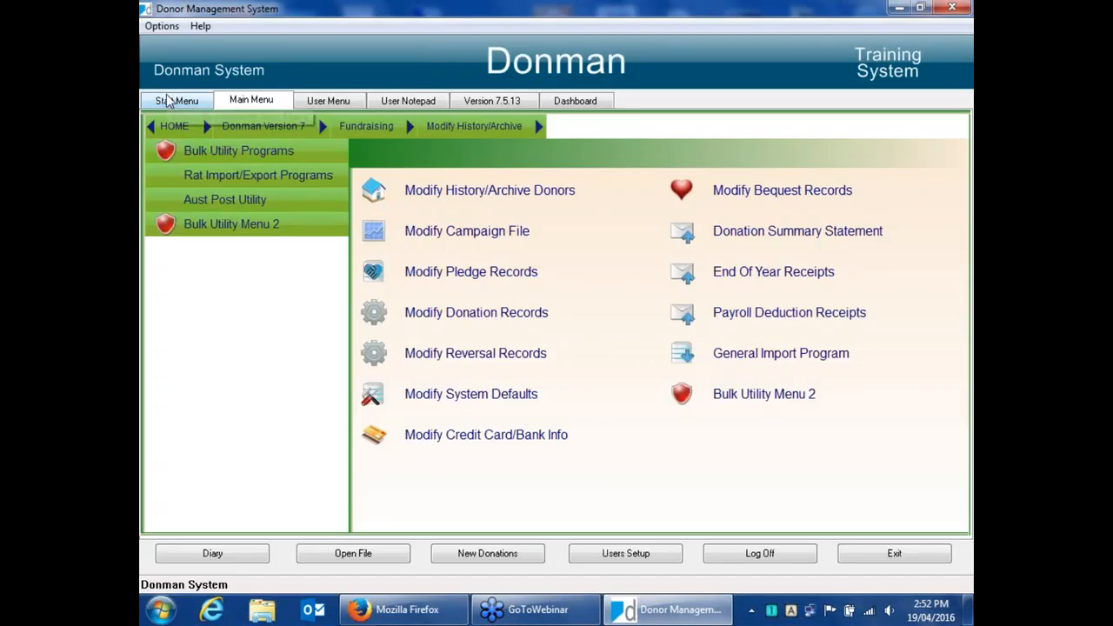
left_click(477, 211)
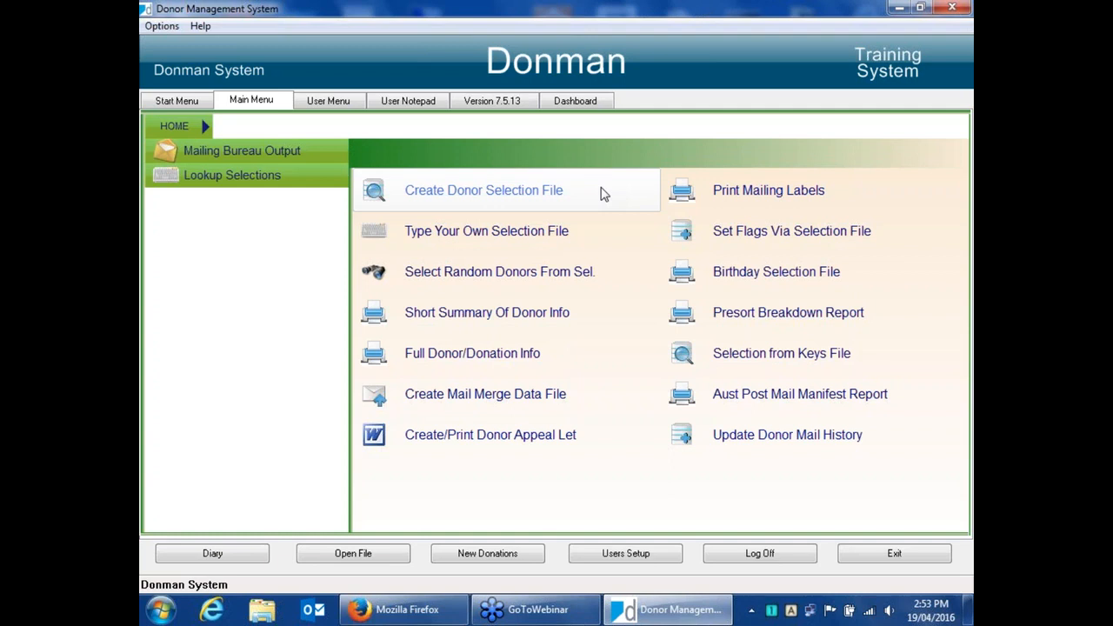
left_click(186, 102)
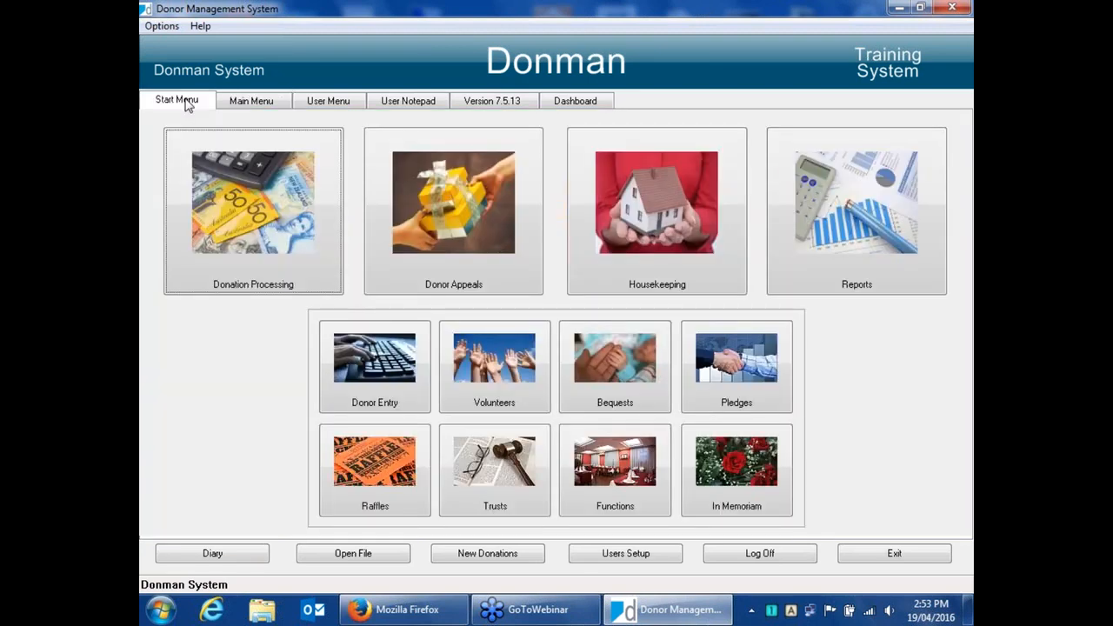